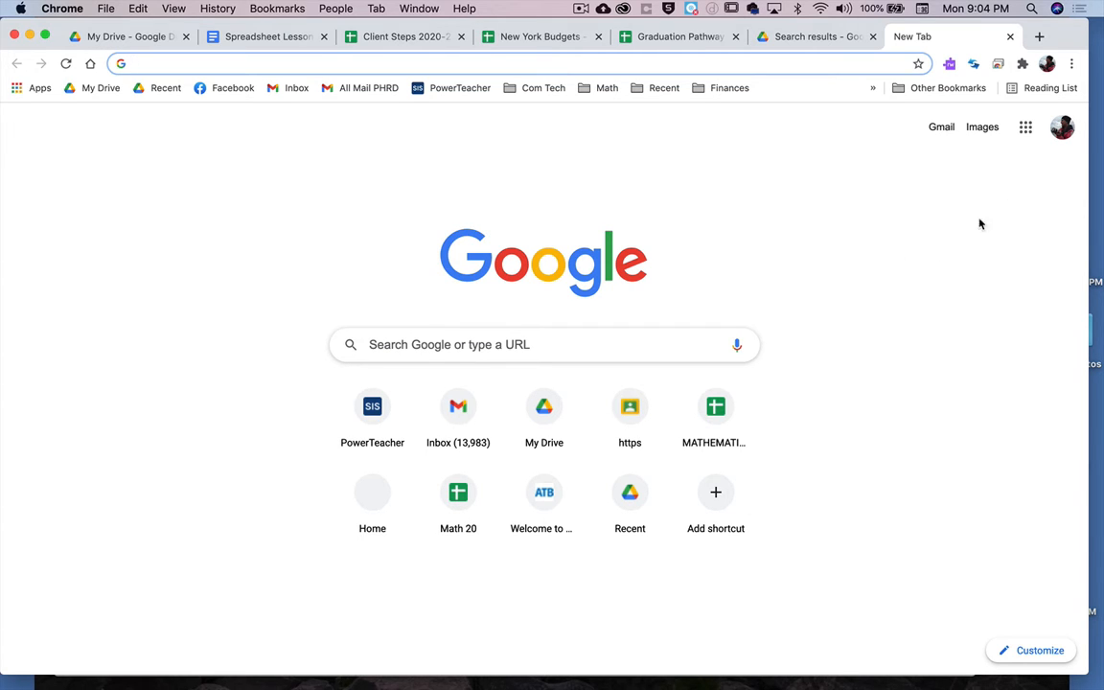
Step: Open Google Drive from the browser's new tab page
click(1025, 128)
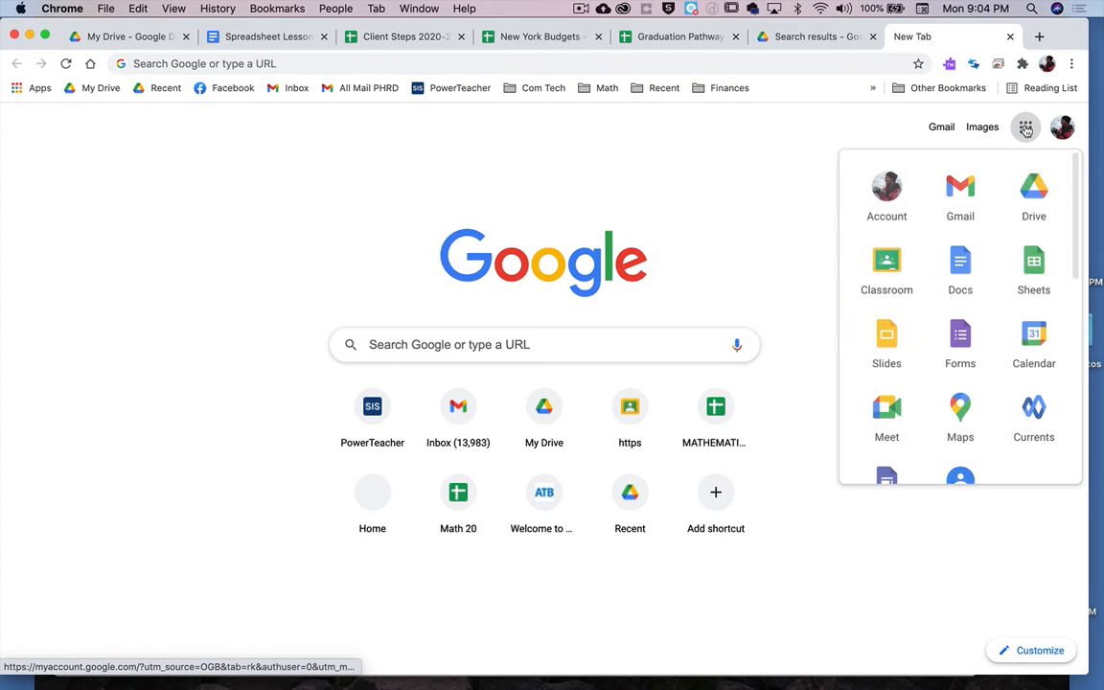
click(1033, 196)
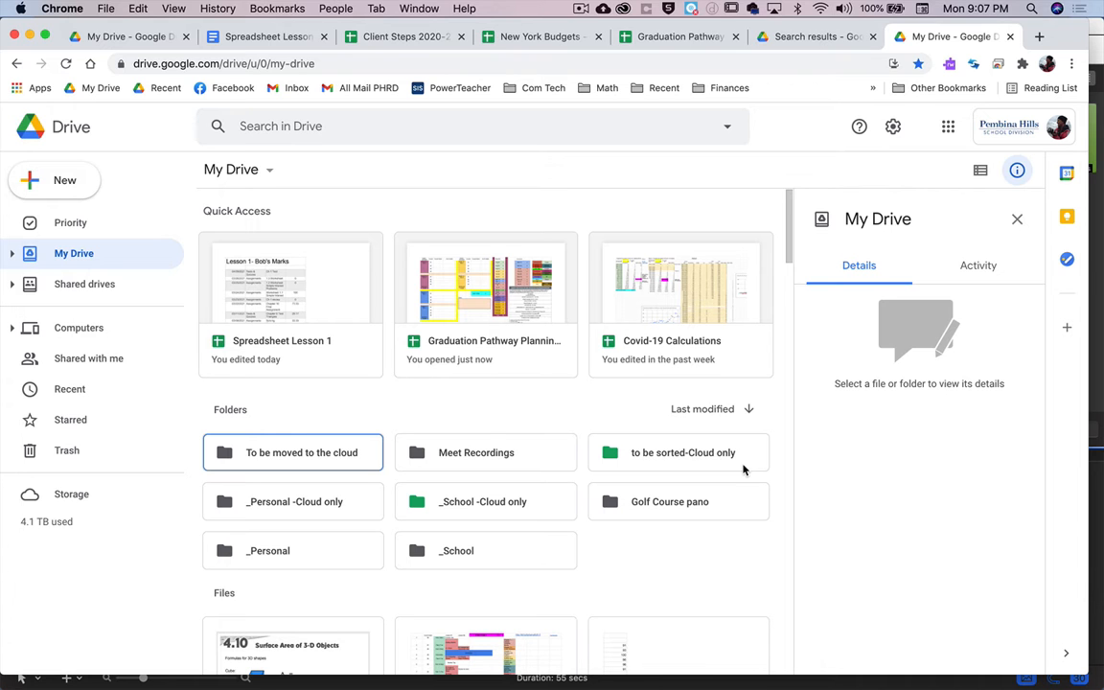
Step: Switch to the New York Budgets spreadsheet and examine the trip details and expense categories in column A
click(527, 38)
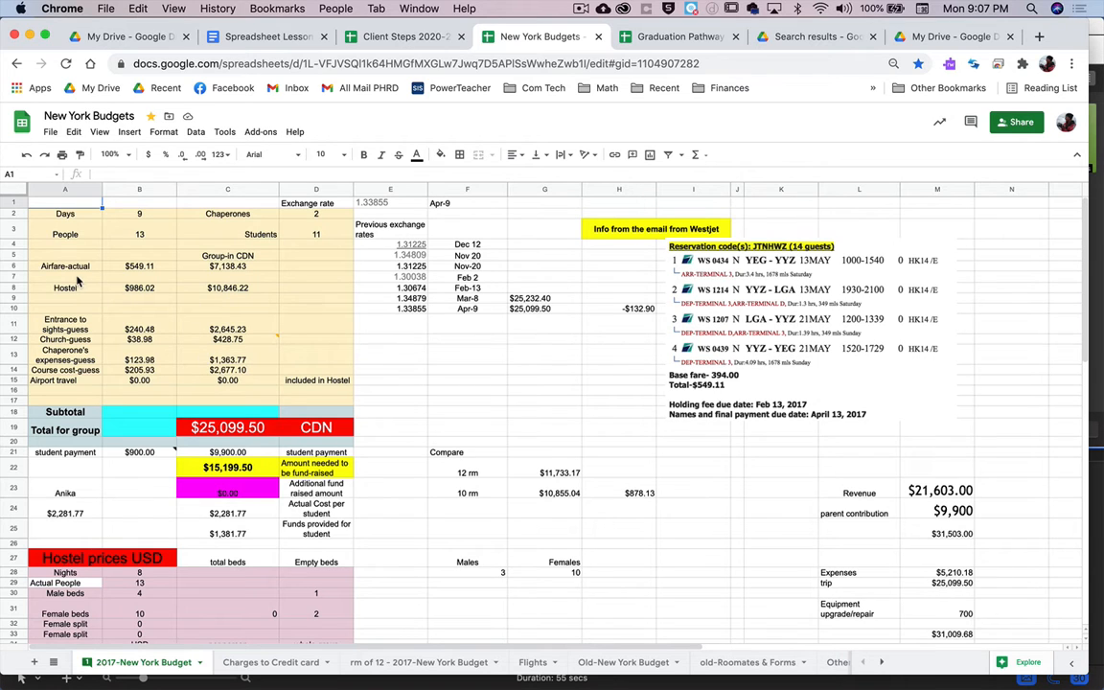
click(58, 214)
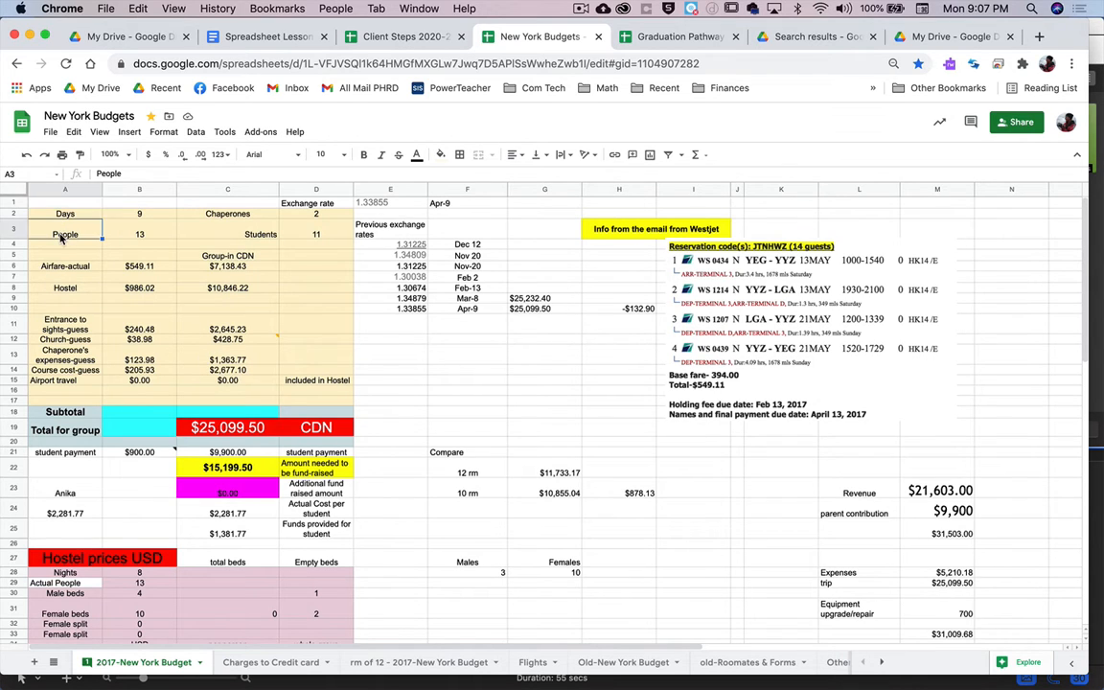
click(59, 272)
click(56, 321)
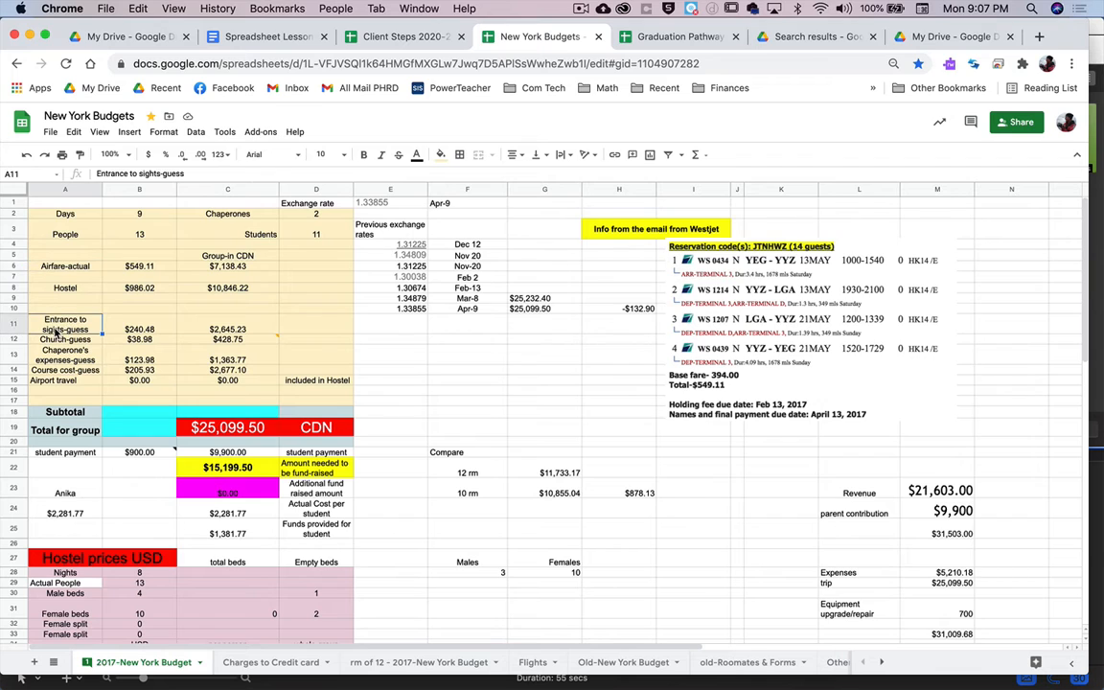
click(56, 356)
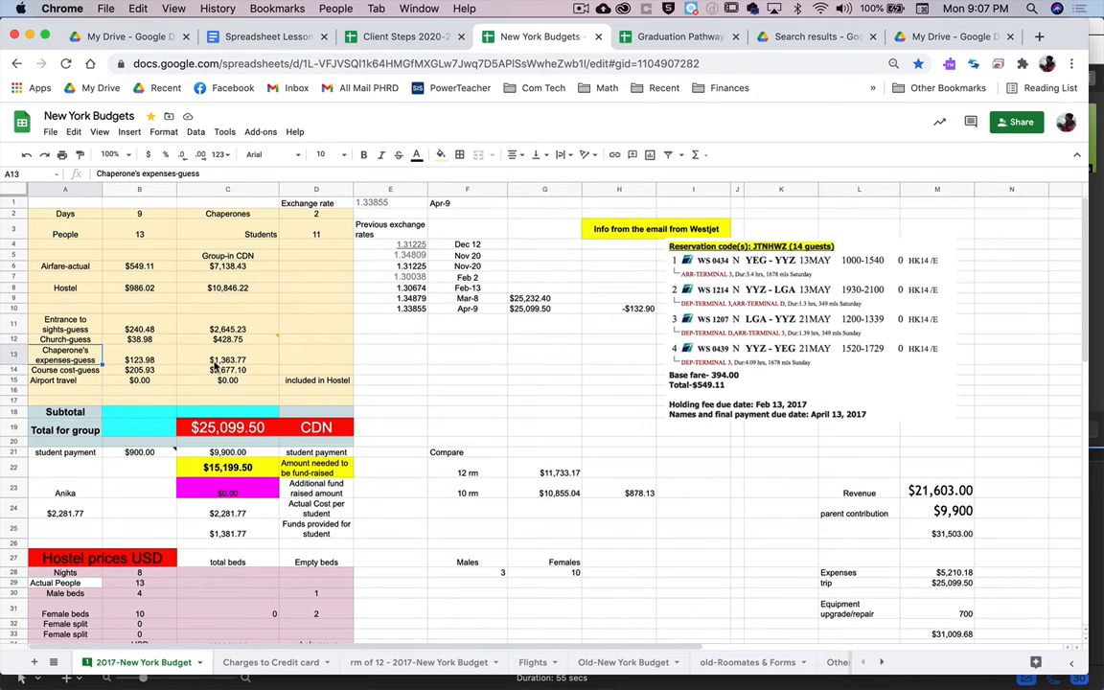
click(72, 274)
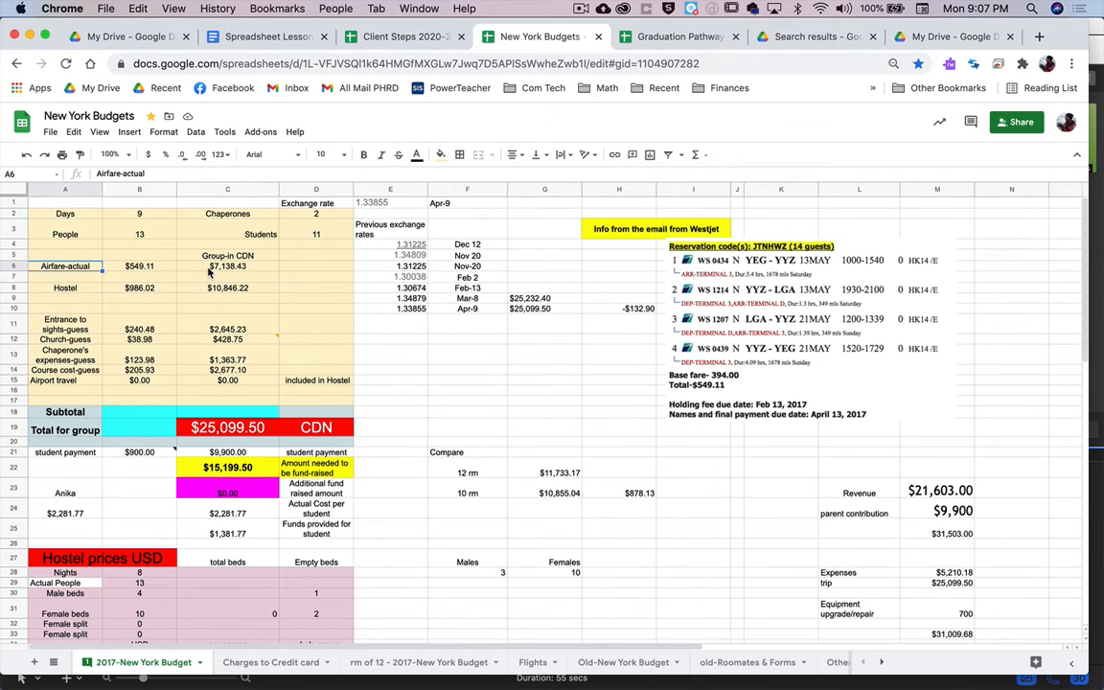
Step: Inspect the group costs in C6:C15 and the formula behind the group total in C19 without changing it
click(210, 269)
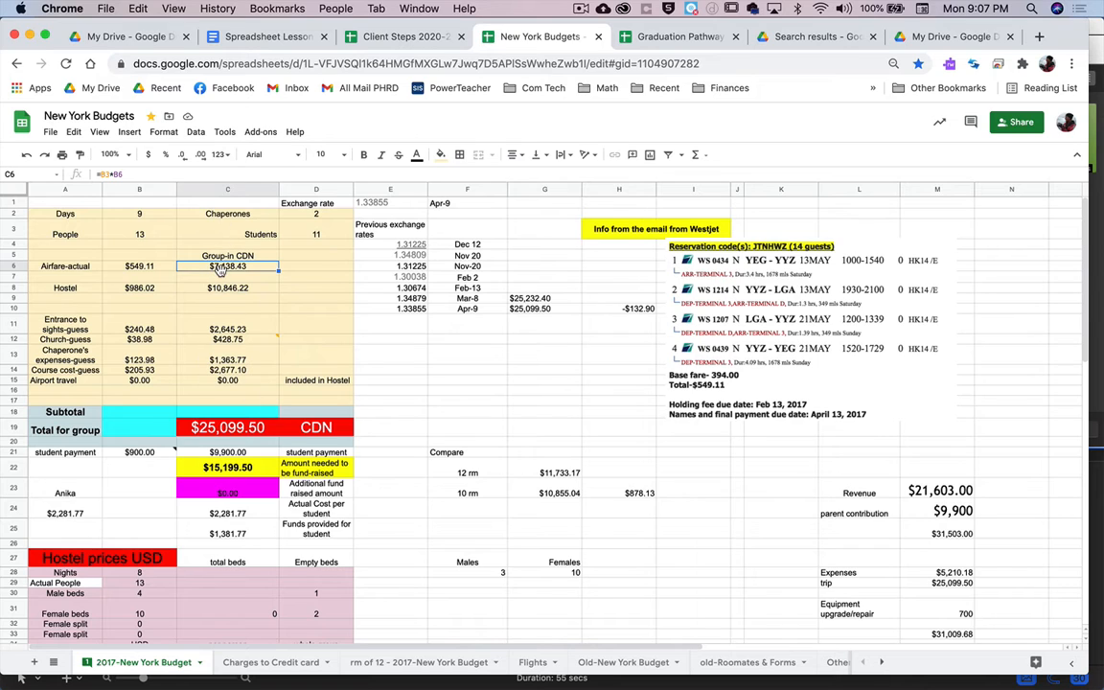
drag(222, 273, 223, 389)
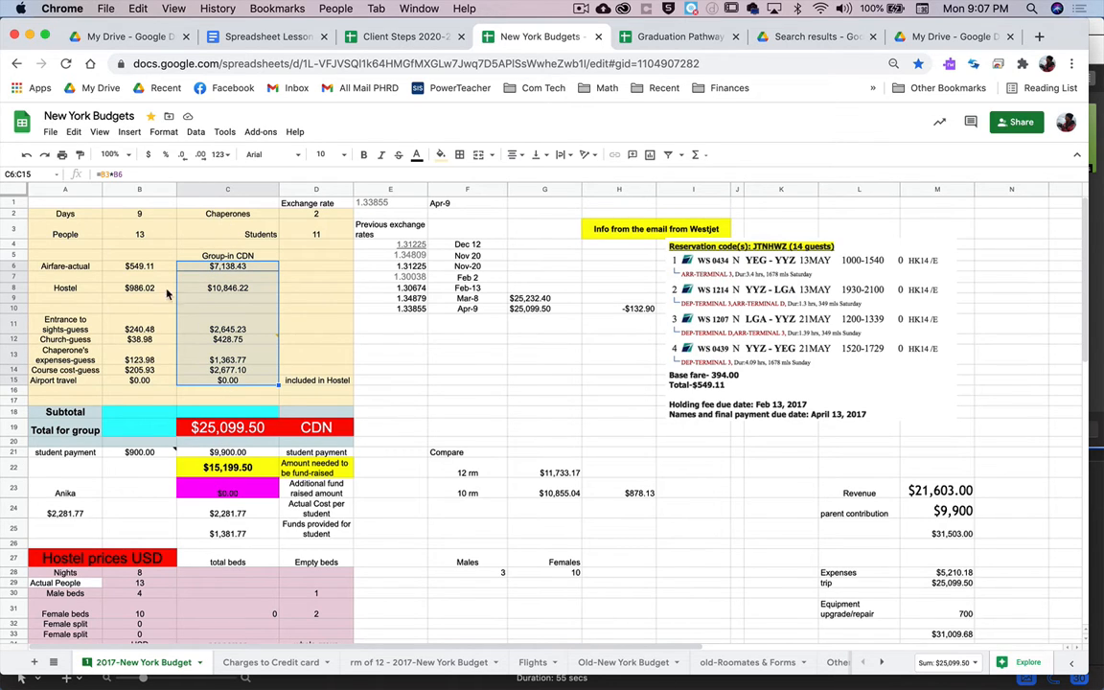
click(234, 391)
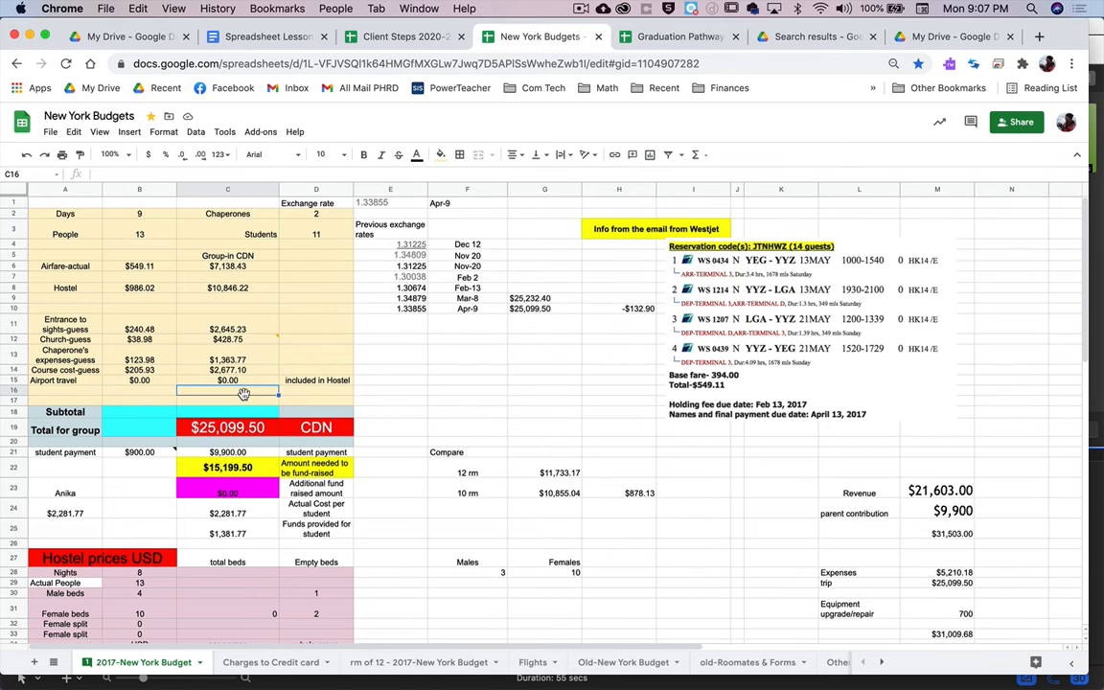
click(236, 402)
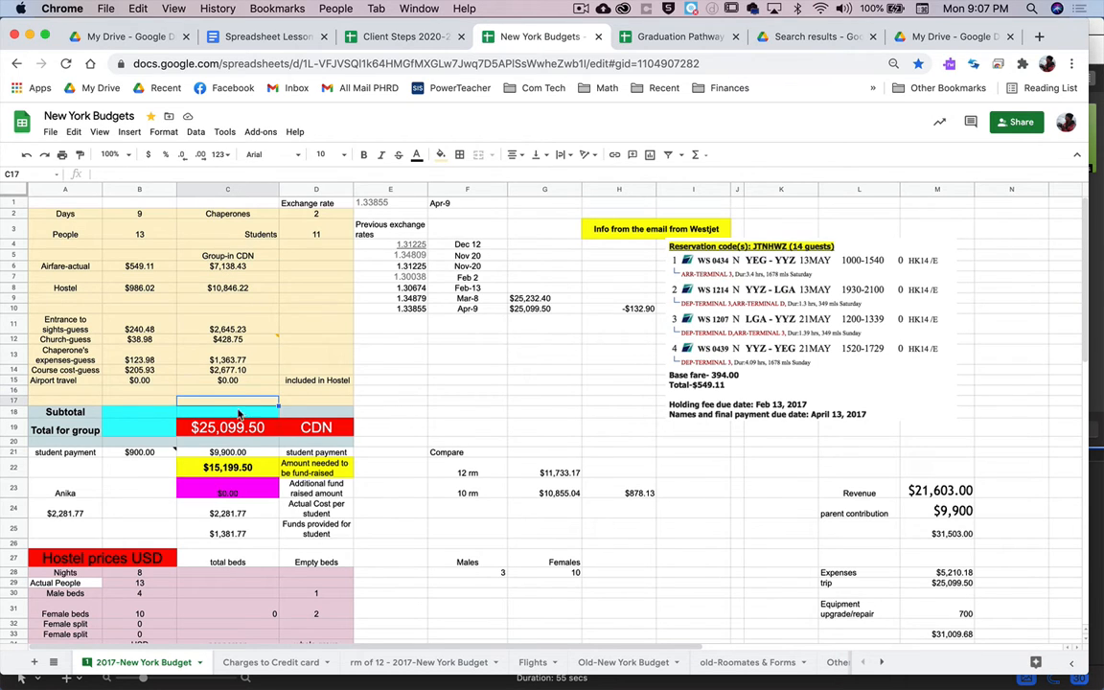
click(236, 430)
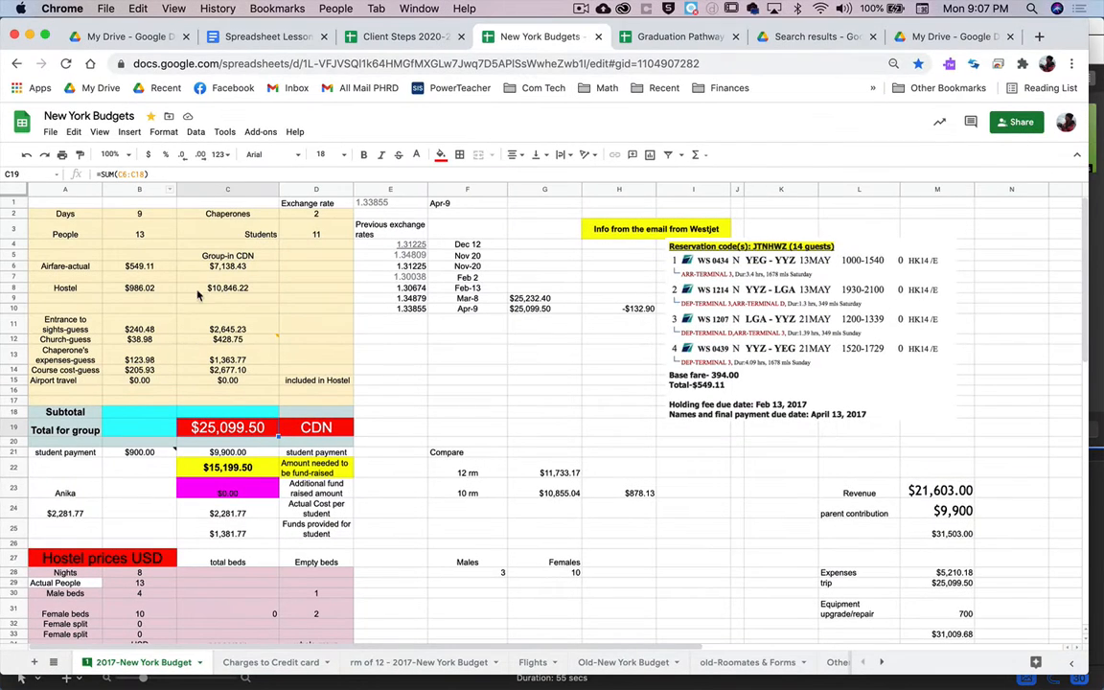
key(Return)
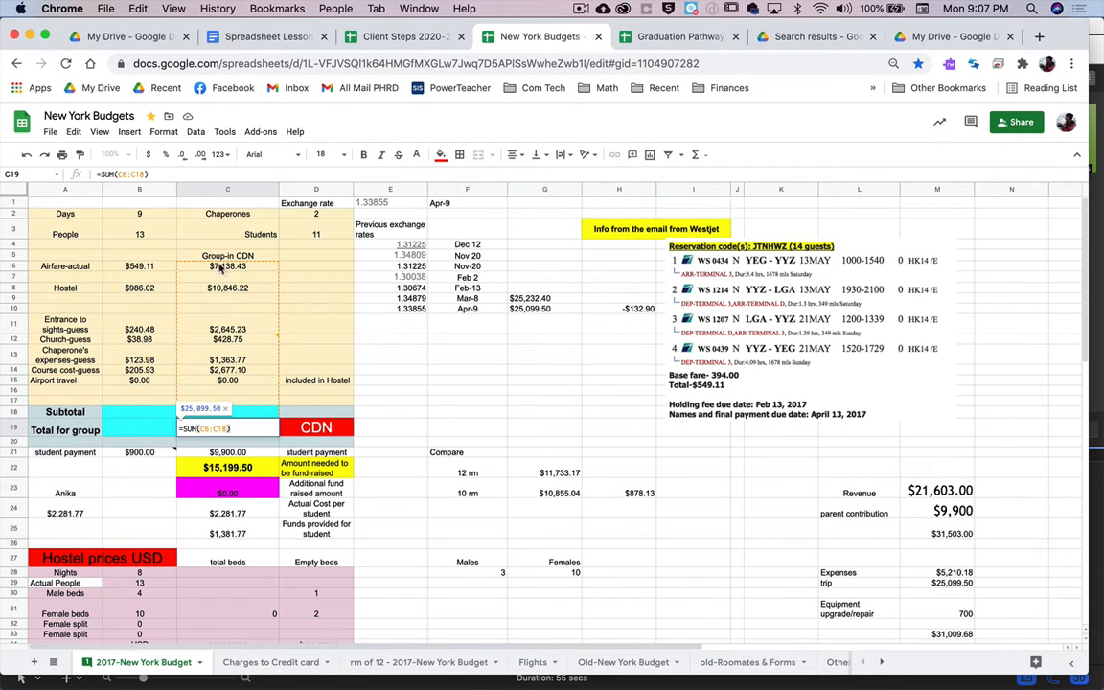
key(Escape)
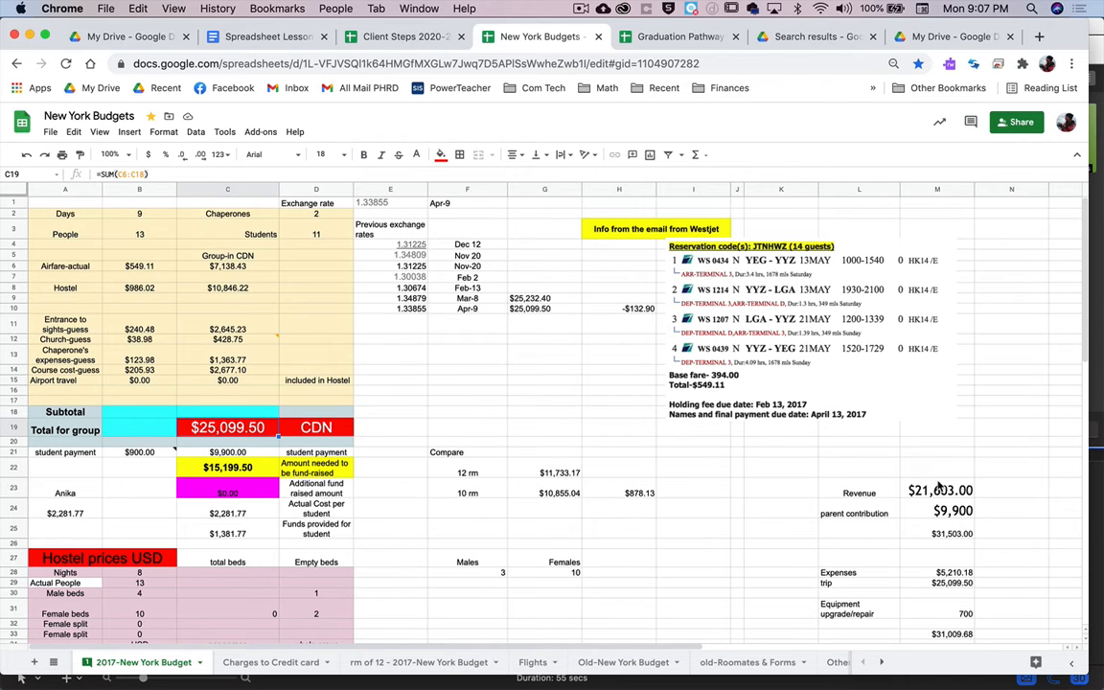
Step: Examine the Sights section's per-person USD costs in F51:F64 and the formula behind their Total USD
scroll(937, 487, down, 10)
scroll(937, 487, right, 3)
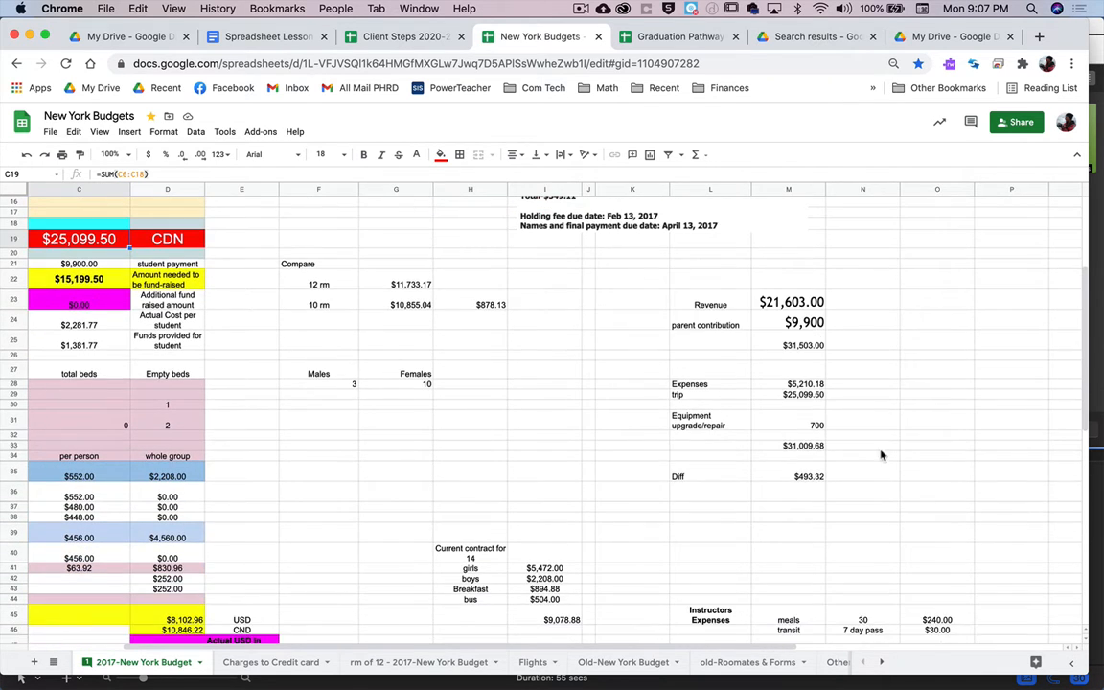
scroll(800, 414, down, 8)
scroll(800, 414, right, 1)
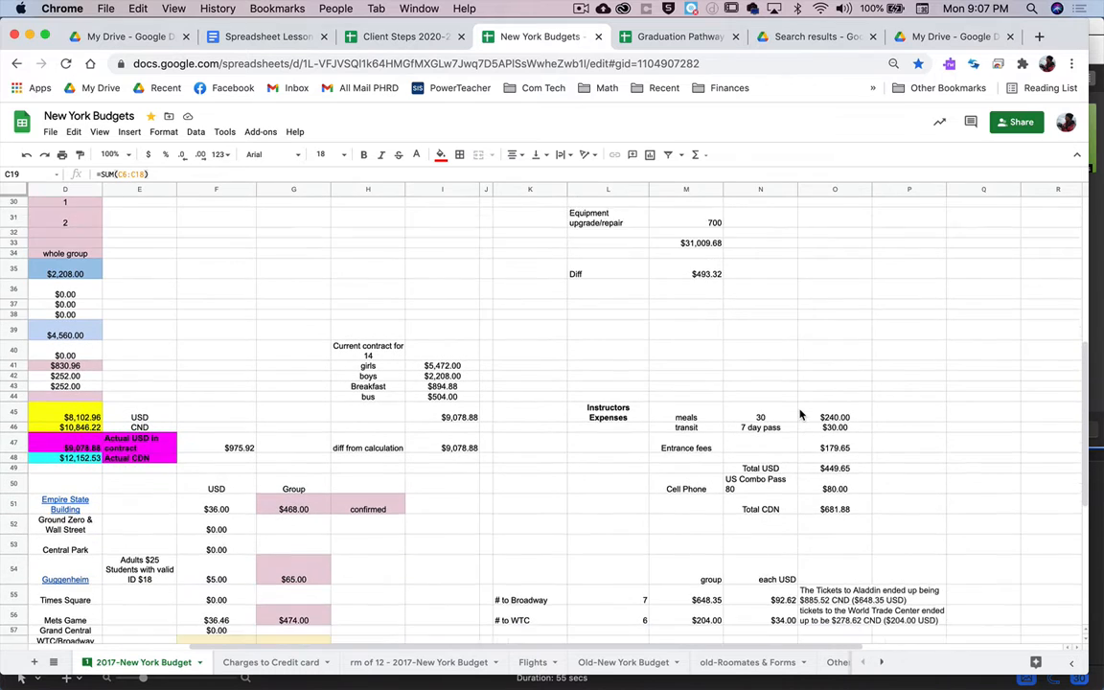
scroll(599, 443, left, 3)
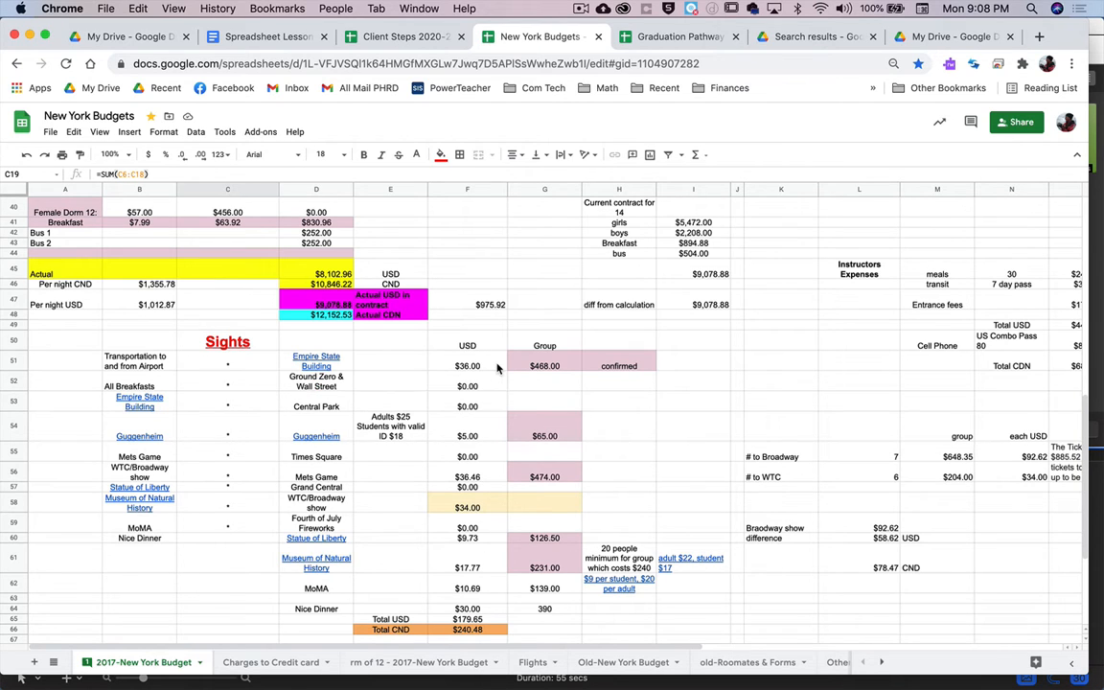
drag(497, 367, 491, 612)
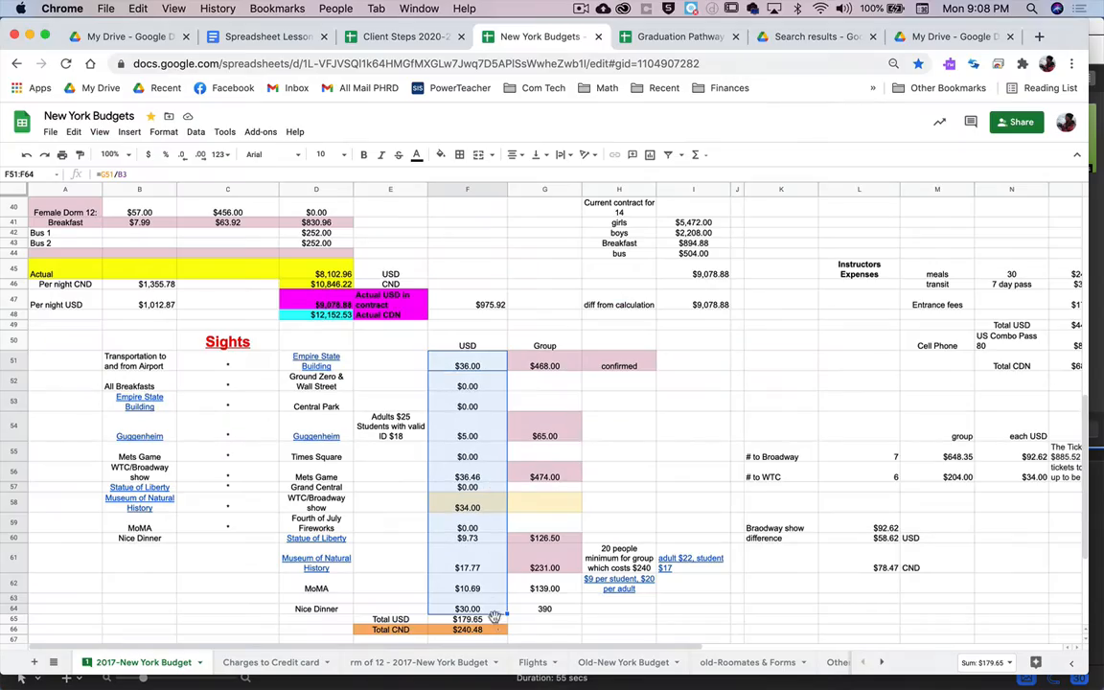
click(486, 621)
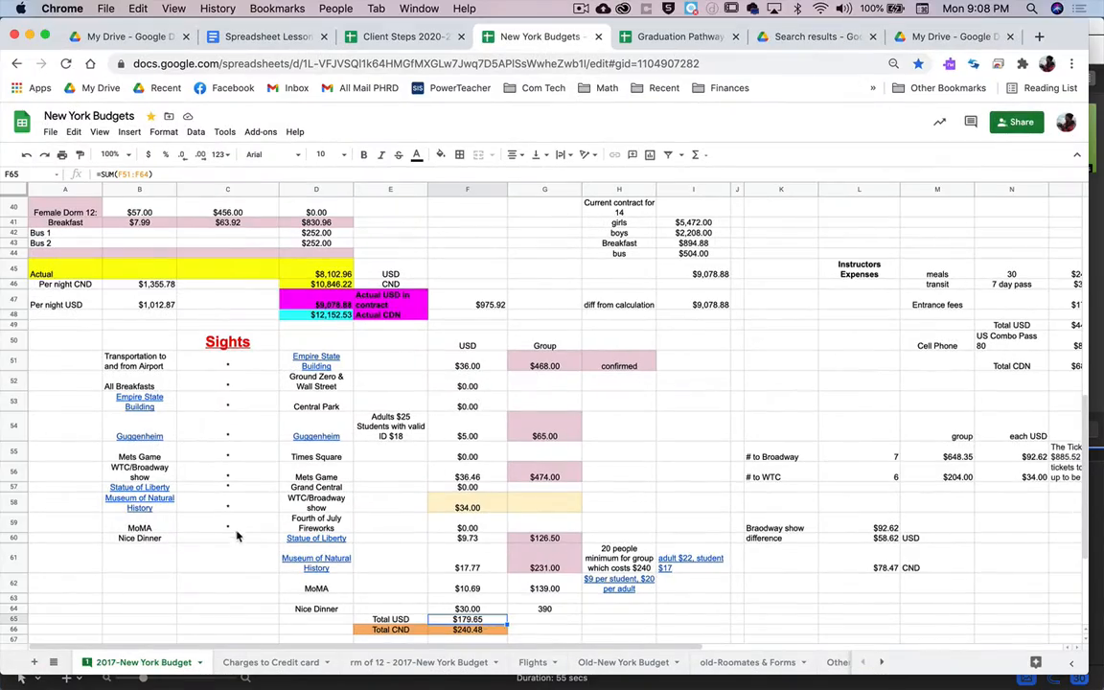
Step: Inspect the cell reference behind the per-person entrance-to-sights cost in B11
scroll(321, 347, up, 10)
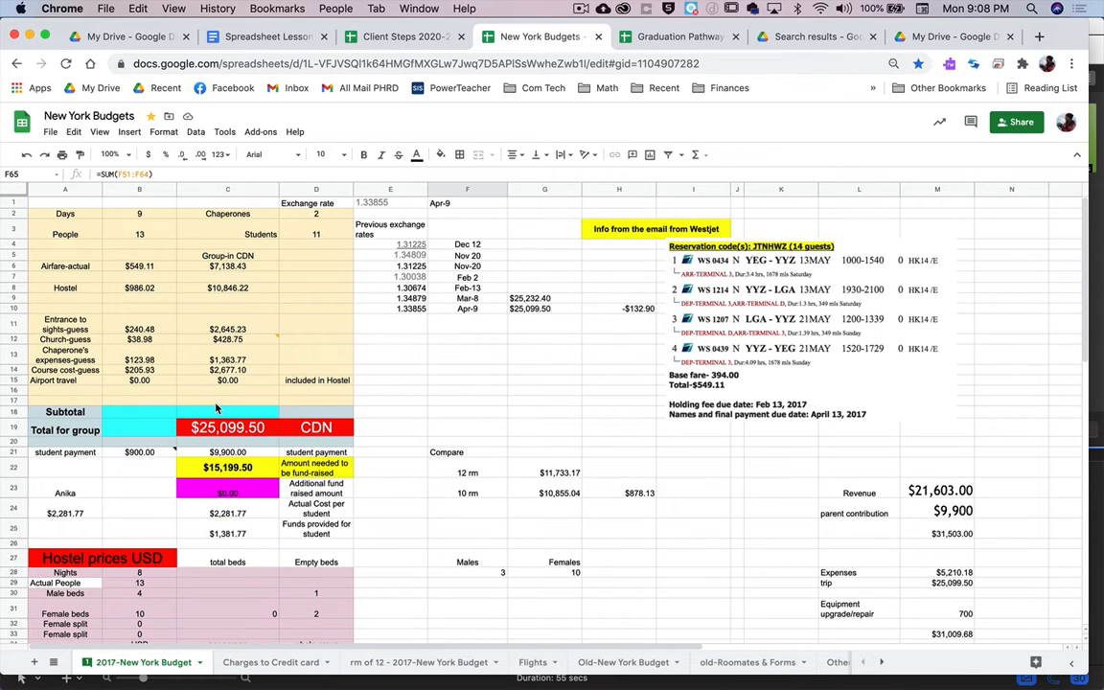
click(124, 328)
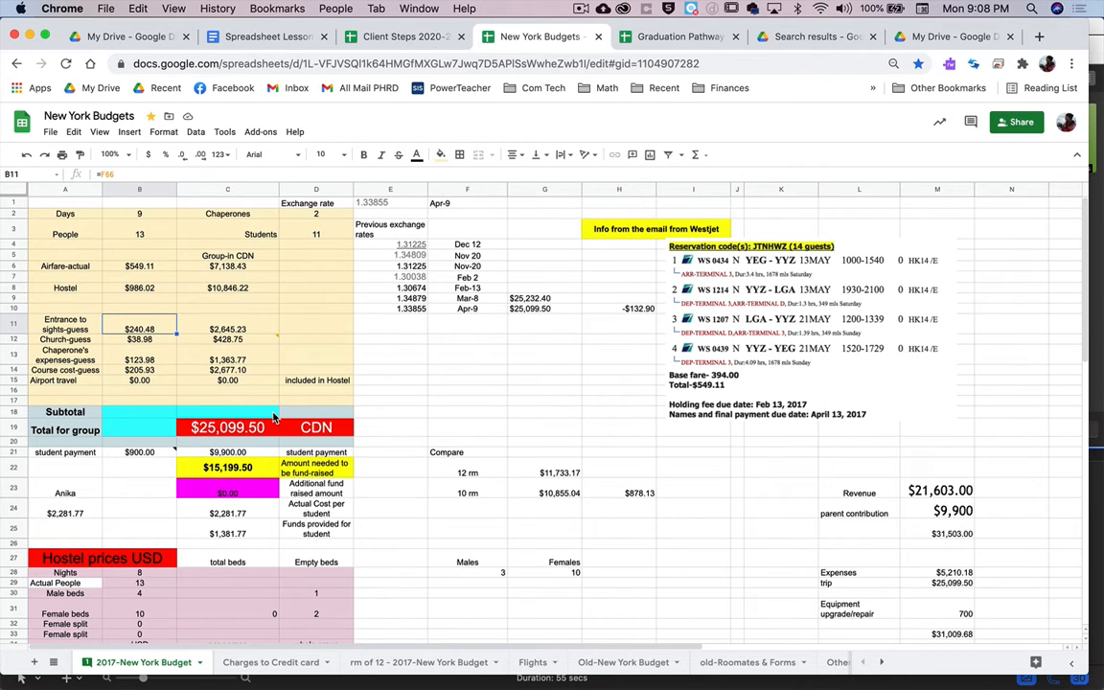
click(382, 433)
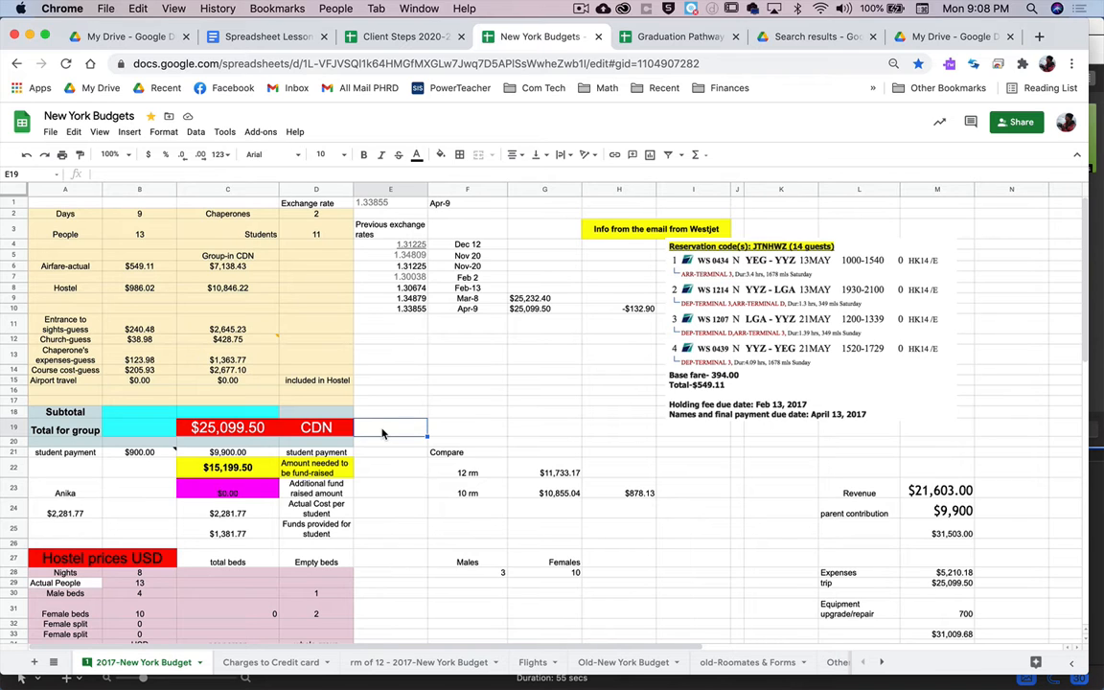
click(374, 445)
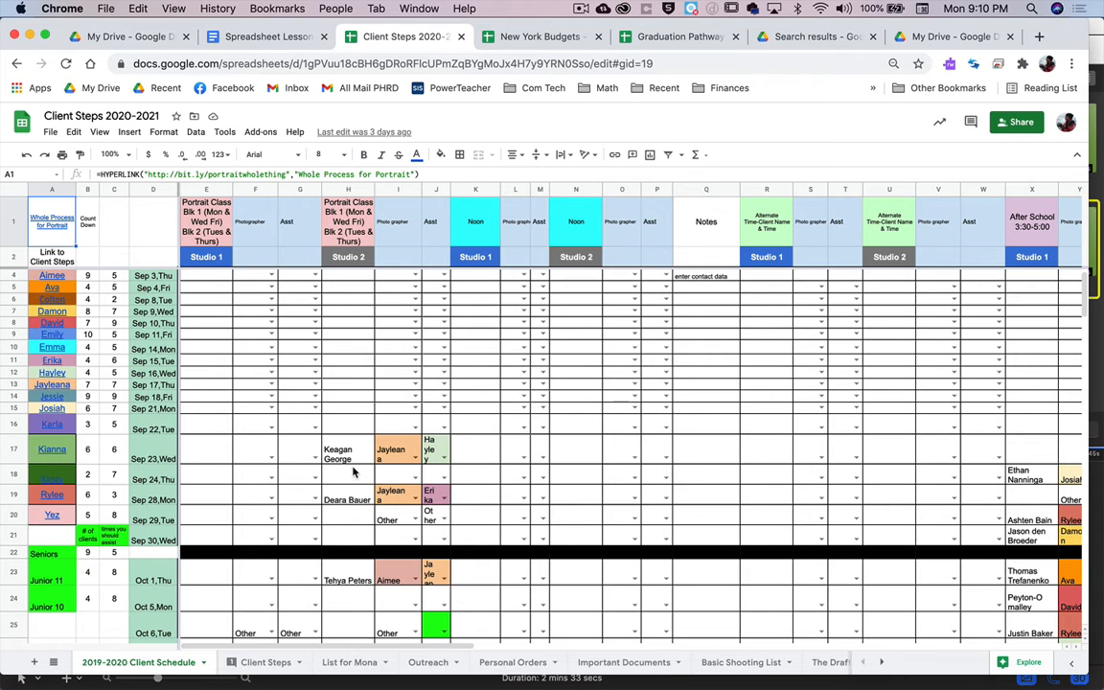
Step: Examine the session dates, clients, photographers and assistants across the 2019-2020 Client Schedule sheet, through the November after-school sessions
scroll(352, 469, down, 1)
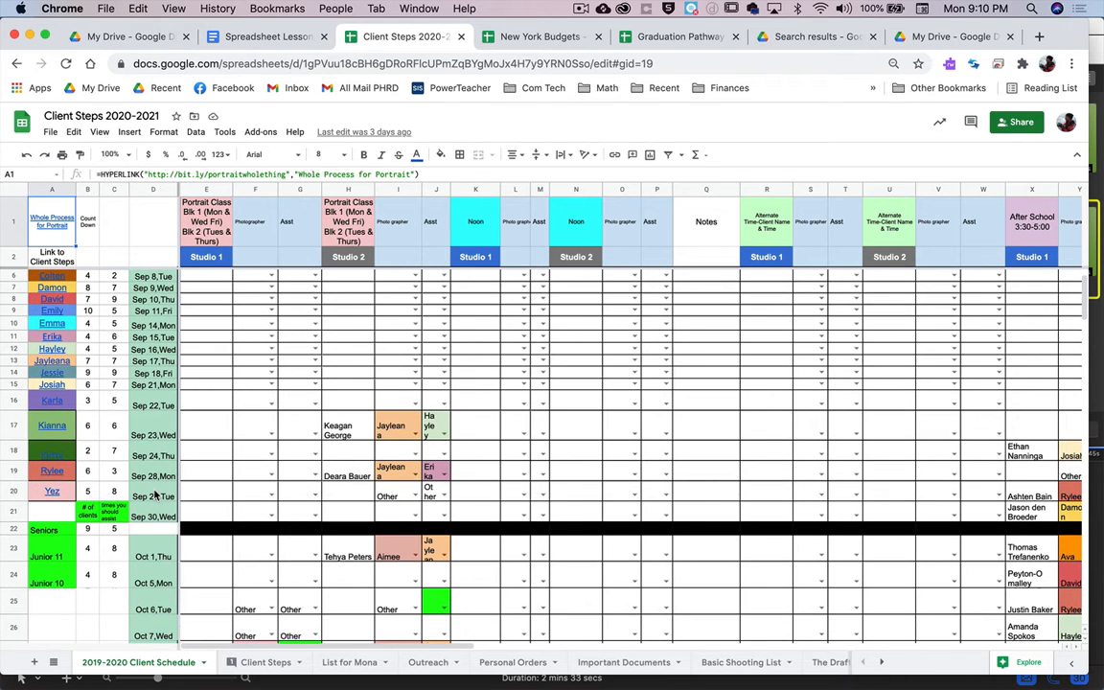
scroll(154, 494, down, 3)
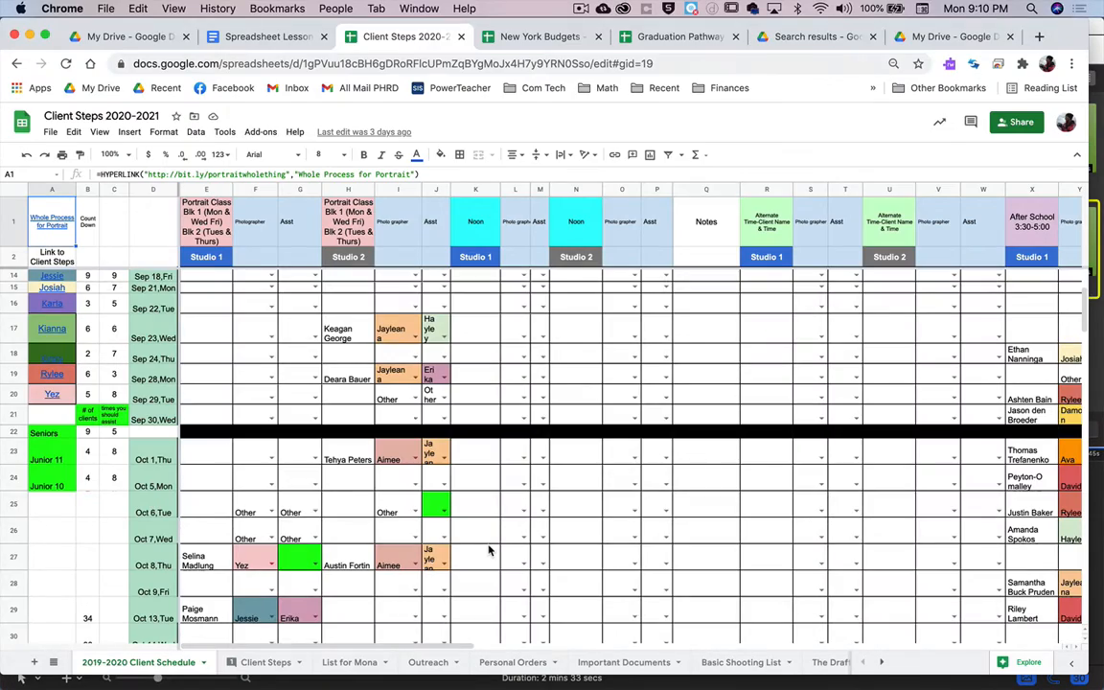
scroll(488, 549, down, 7)
scroll(487, 549, down, 5)
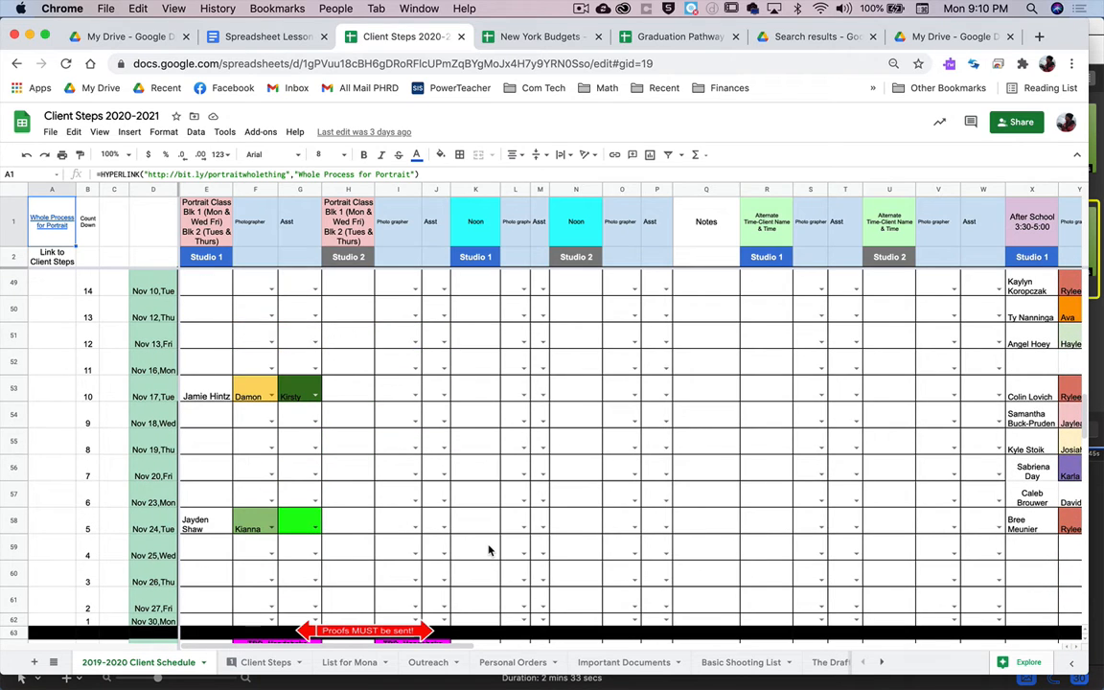
scroll(488, 549, right, 10)
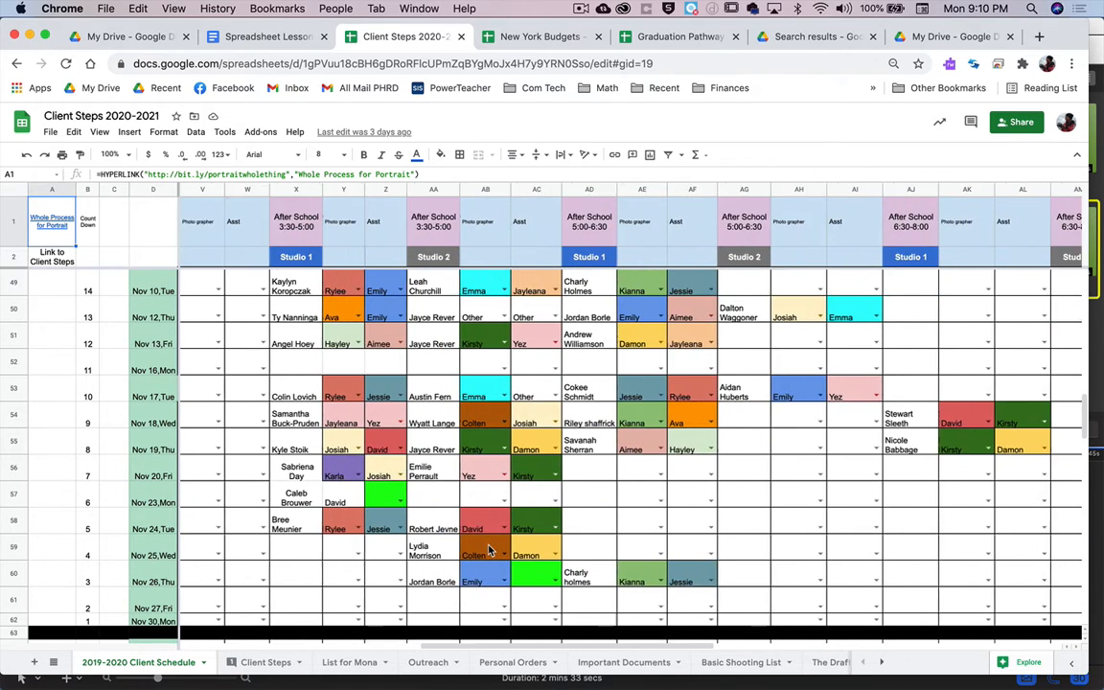
scroll(488, 549, left, 3)
scroll(524, 503, up, 2)
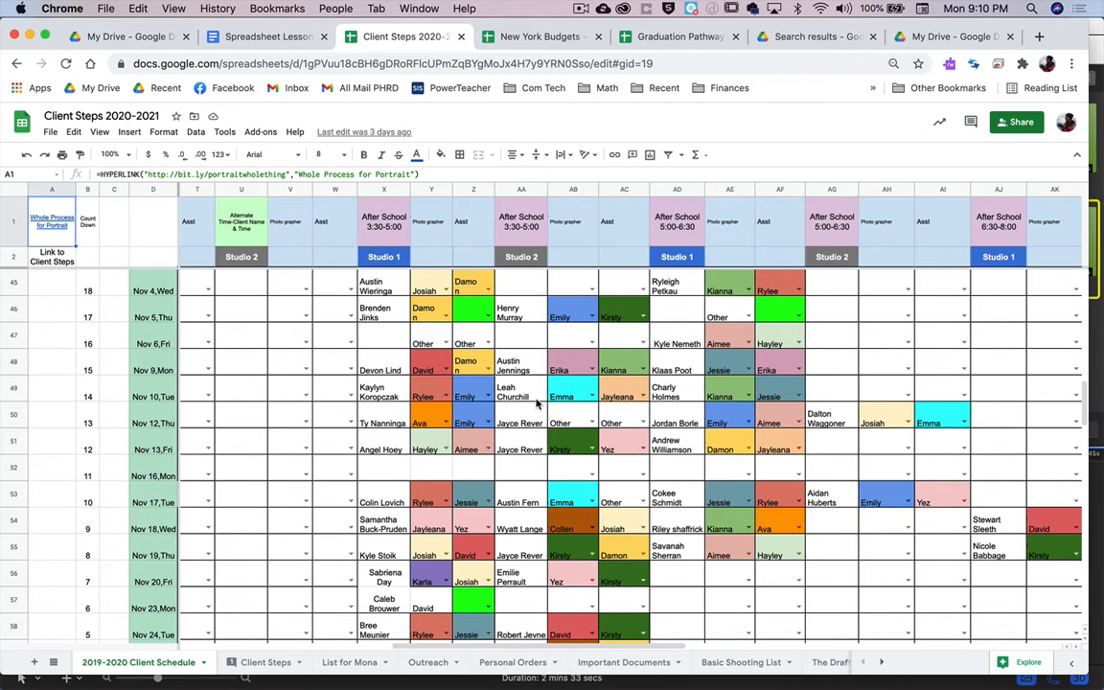
scroll(539, 407, up, 1)
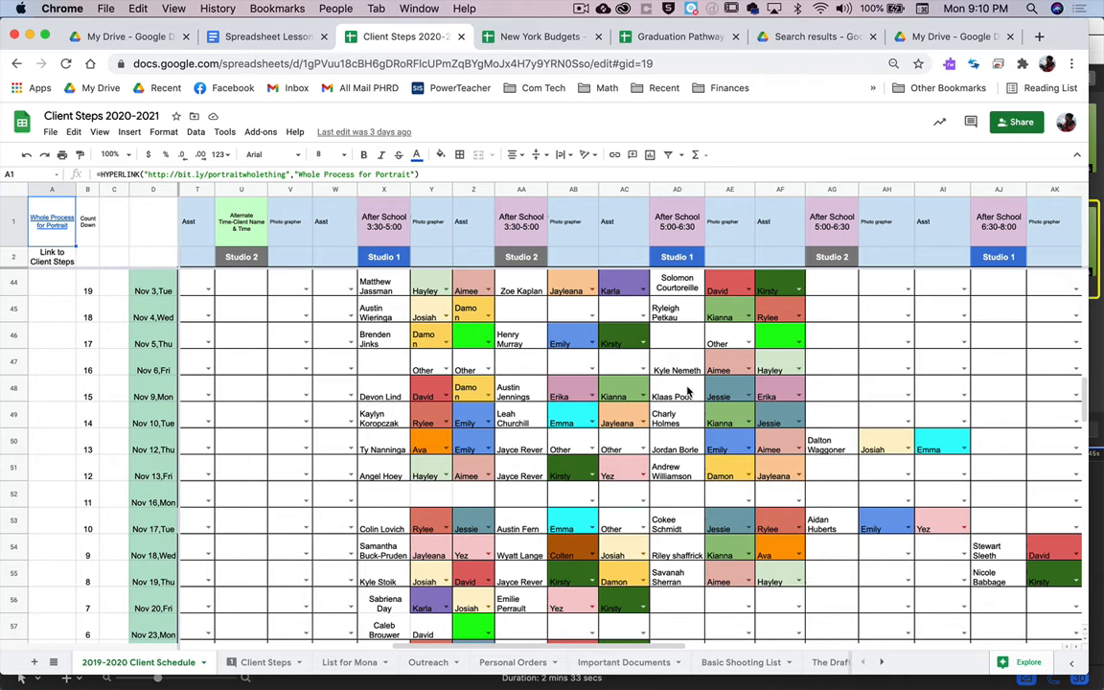
scroll(687, 391, up, 2)
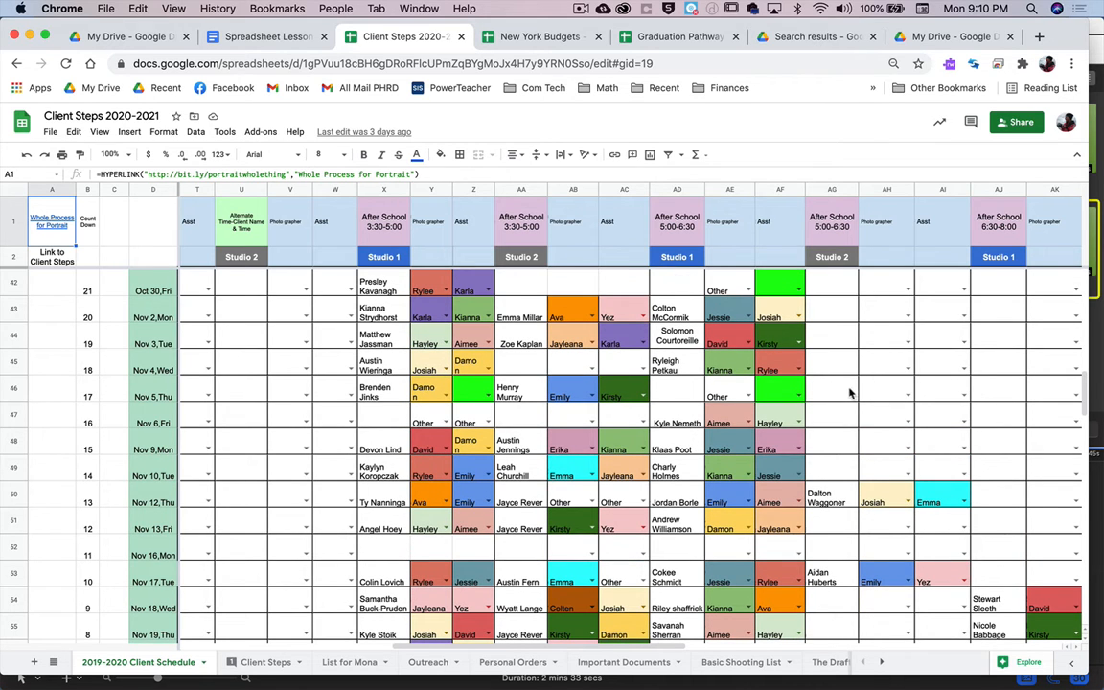
Step: View the assistant choices for the Nov 5 Studio 1 session at 5:00-6:30 without picking one, and review the surrounding schedule
click(799, 395)
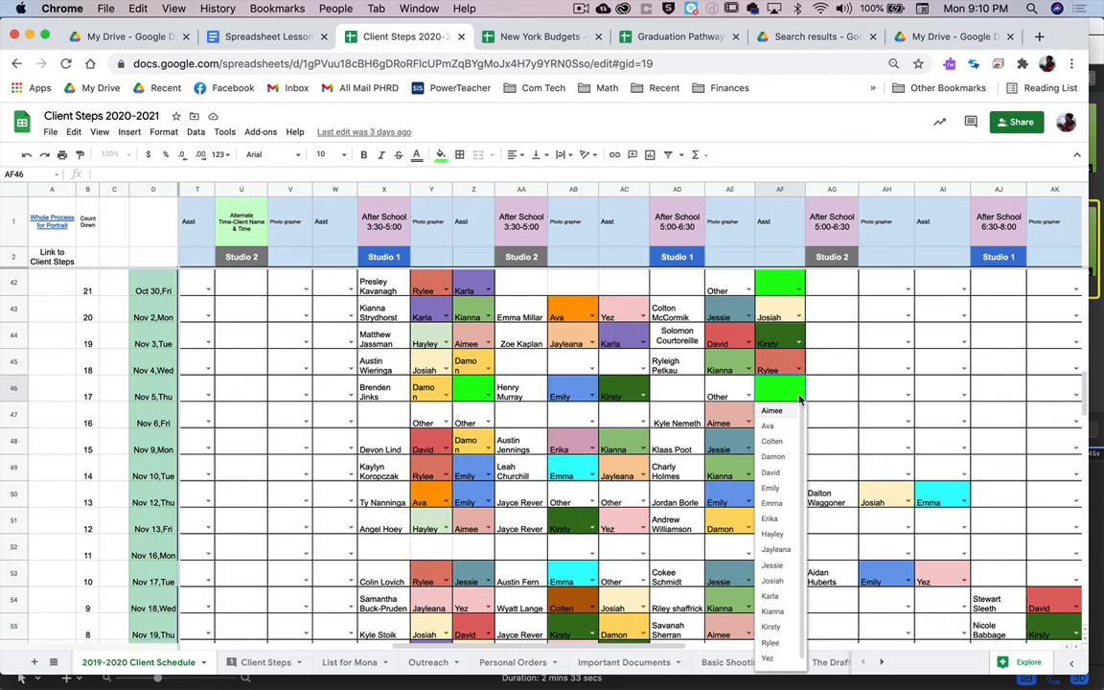
click(811, 395)
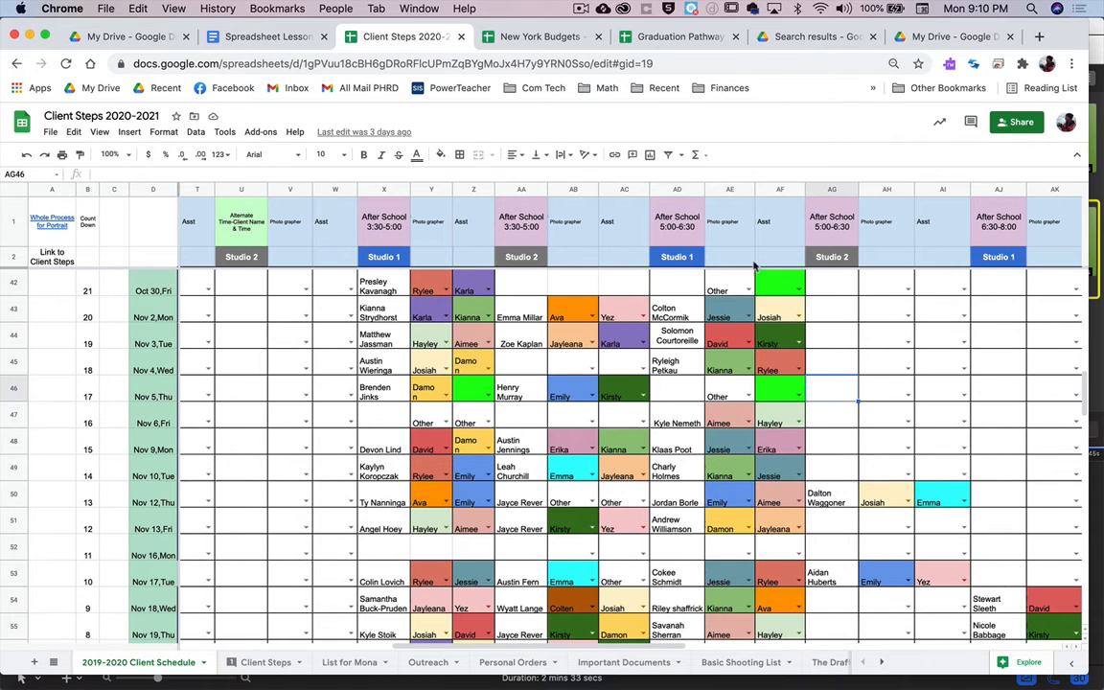
scroll(831, 316, up, 1)
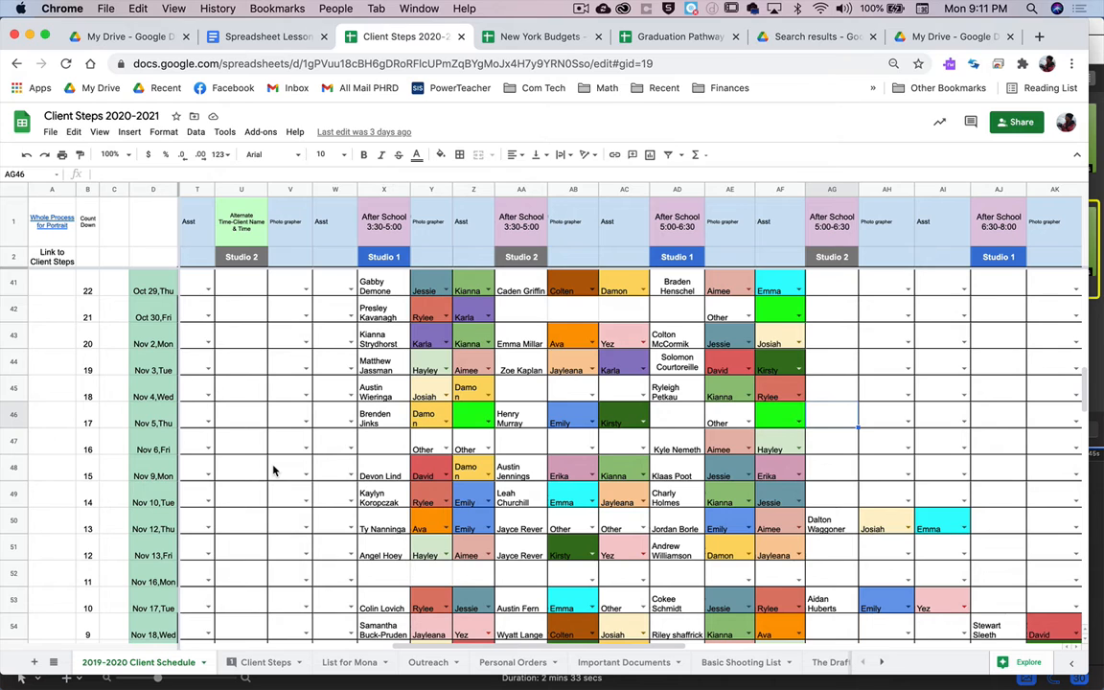
scroll(272, 470, left, 2)
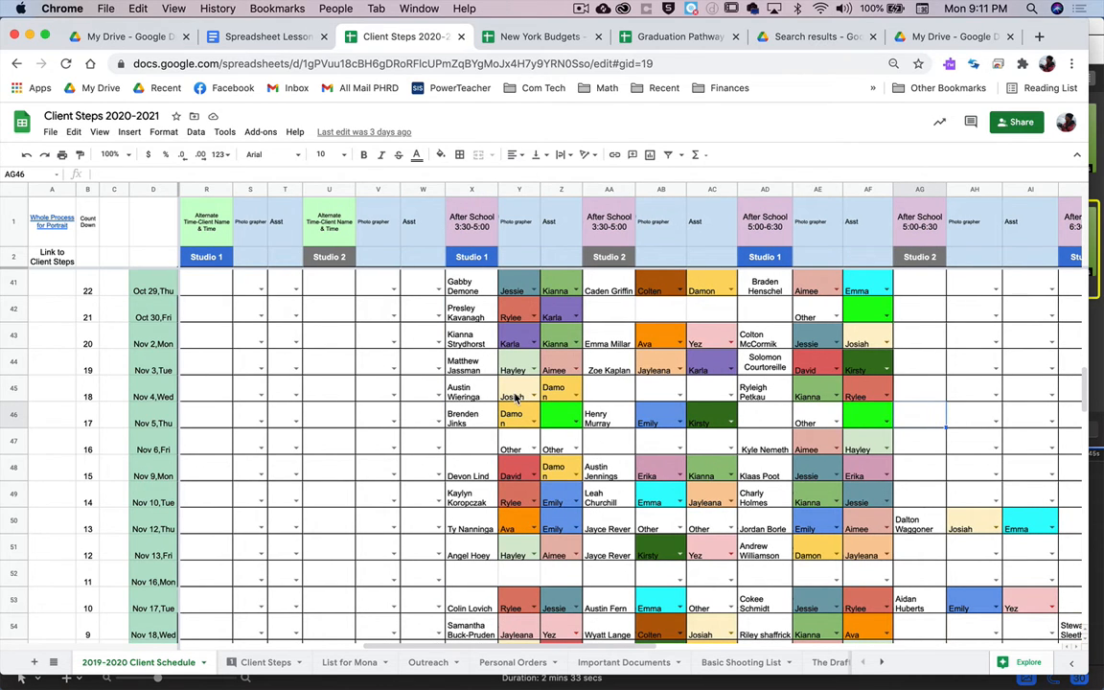
scroll(516, 396, up, 1)
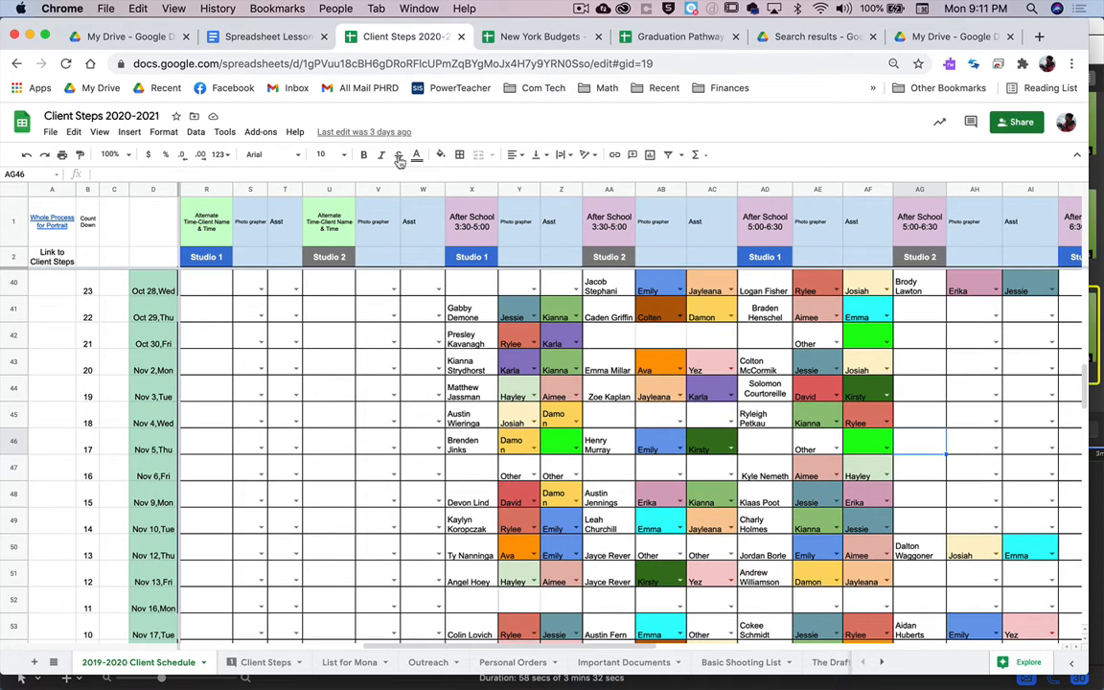
Step: Switch to Google Drive and create a blank Google Sheets spreadsheet
click(131, 37)
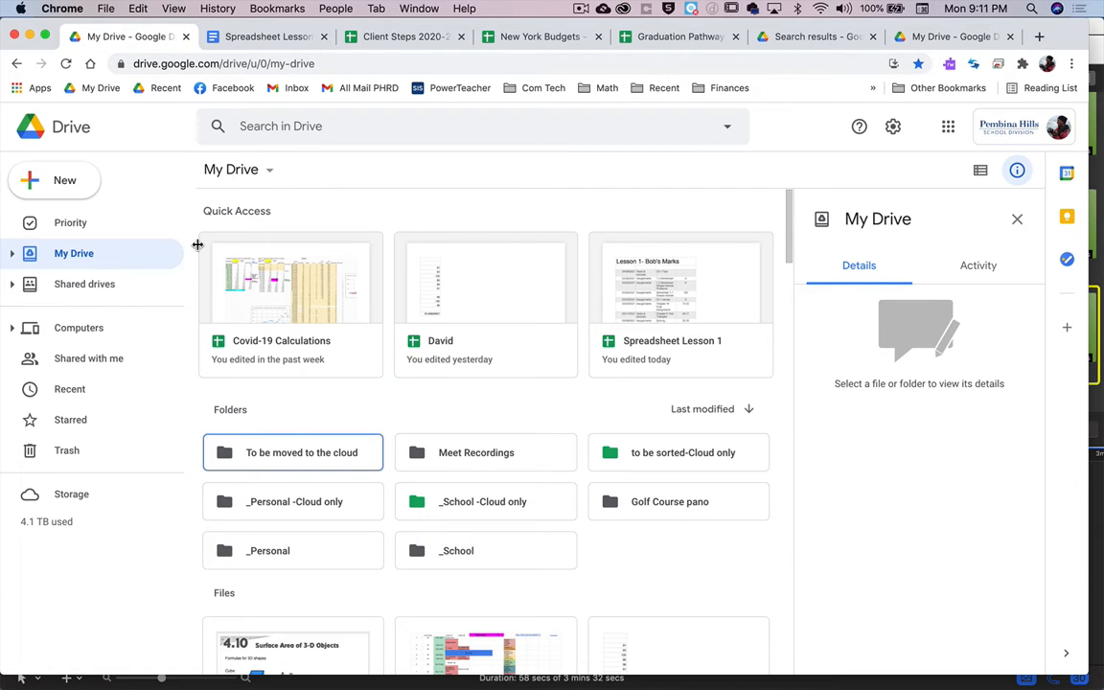
click(42, 183)
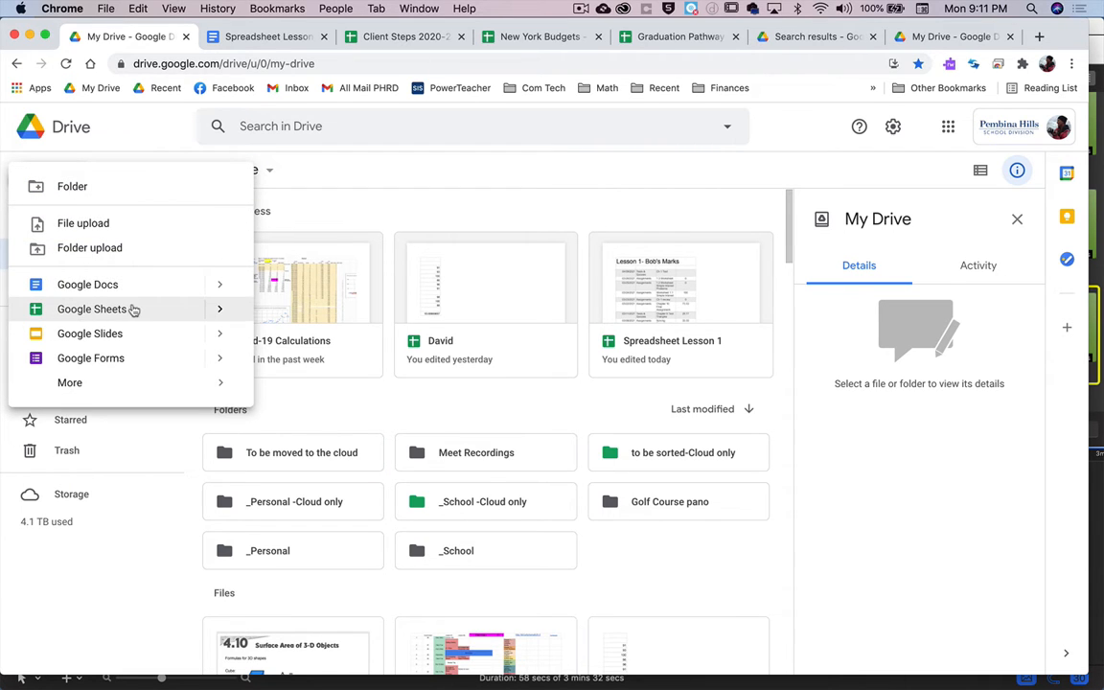
mouse_move(219, 311)
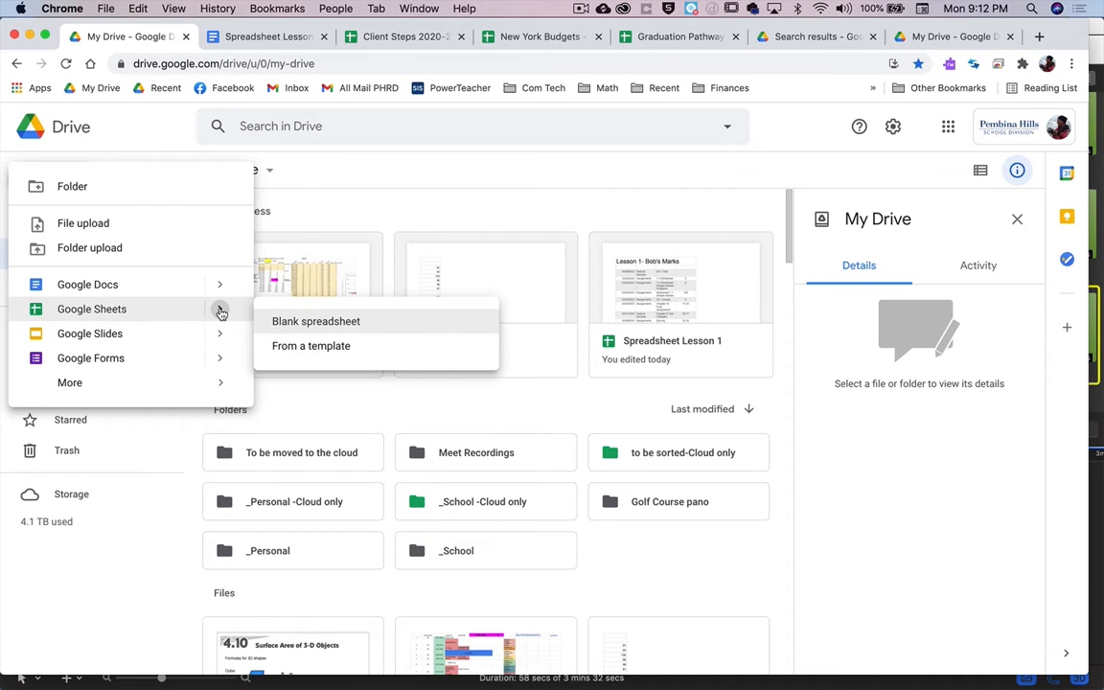
click(297, 325)
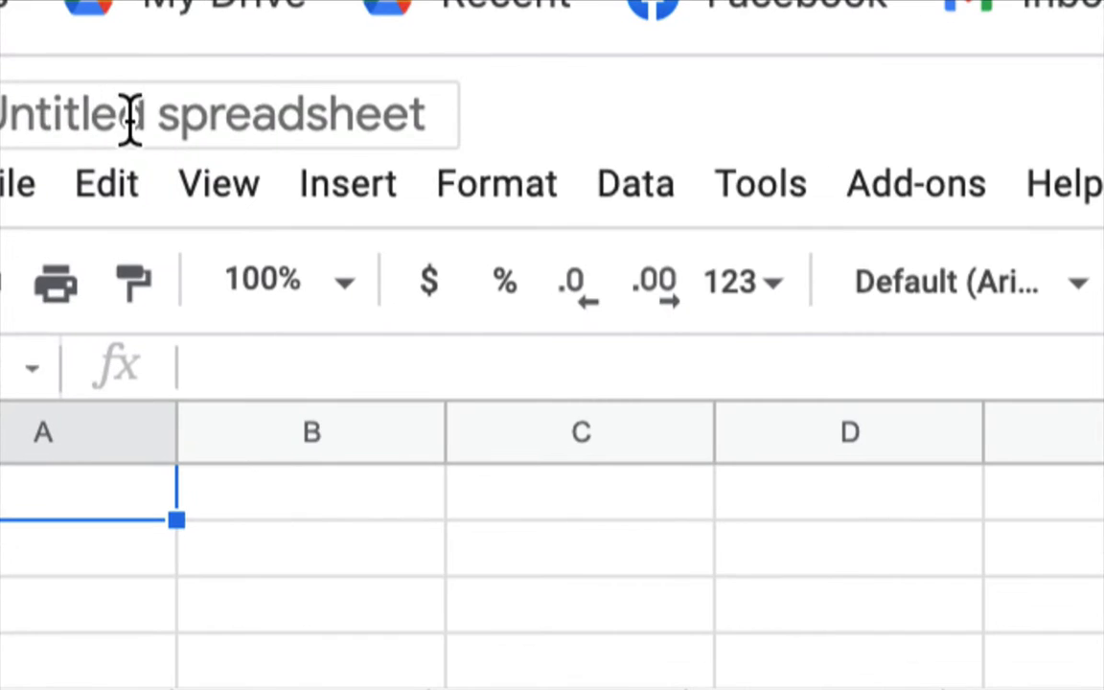
Step: Rename the new spreadsheet as "Spreadsheet lesson #1"
click(79, 118)
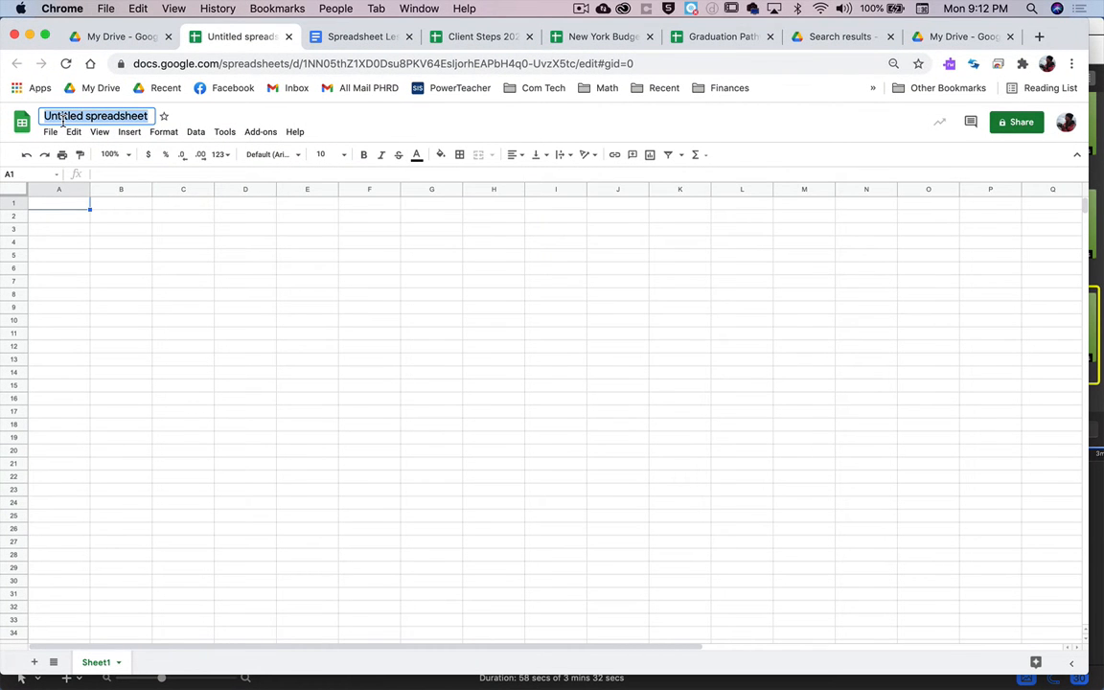
text(Sprea)
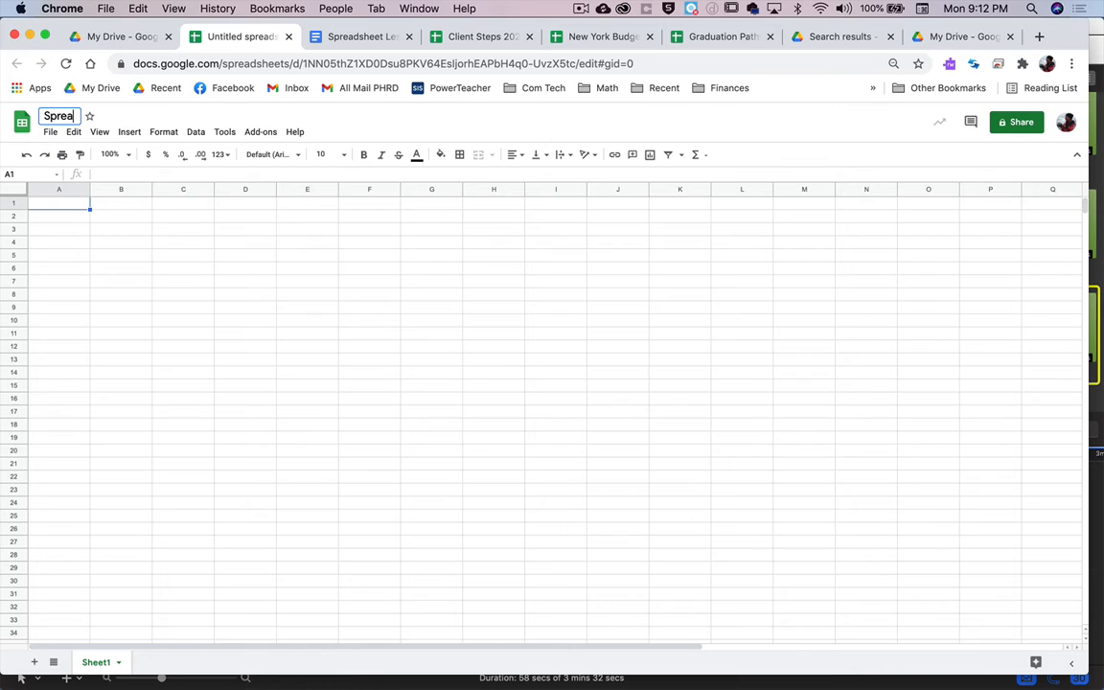
text(dsheet lesson #1)
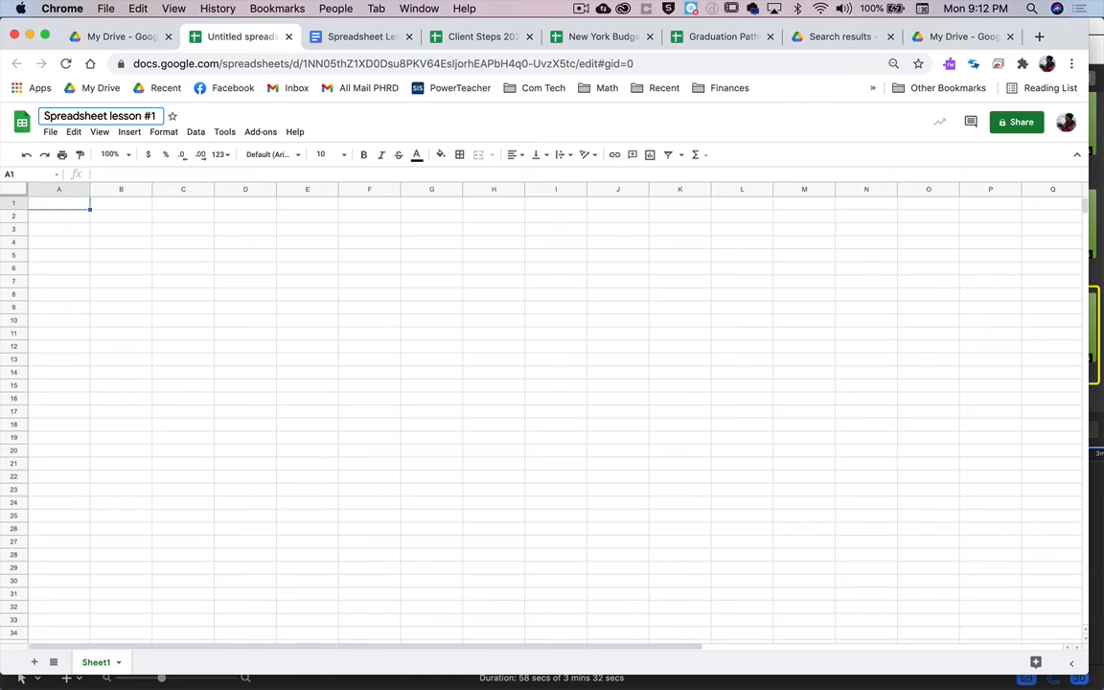
key(Return)
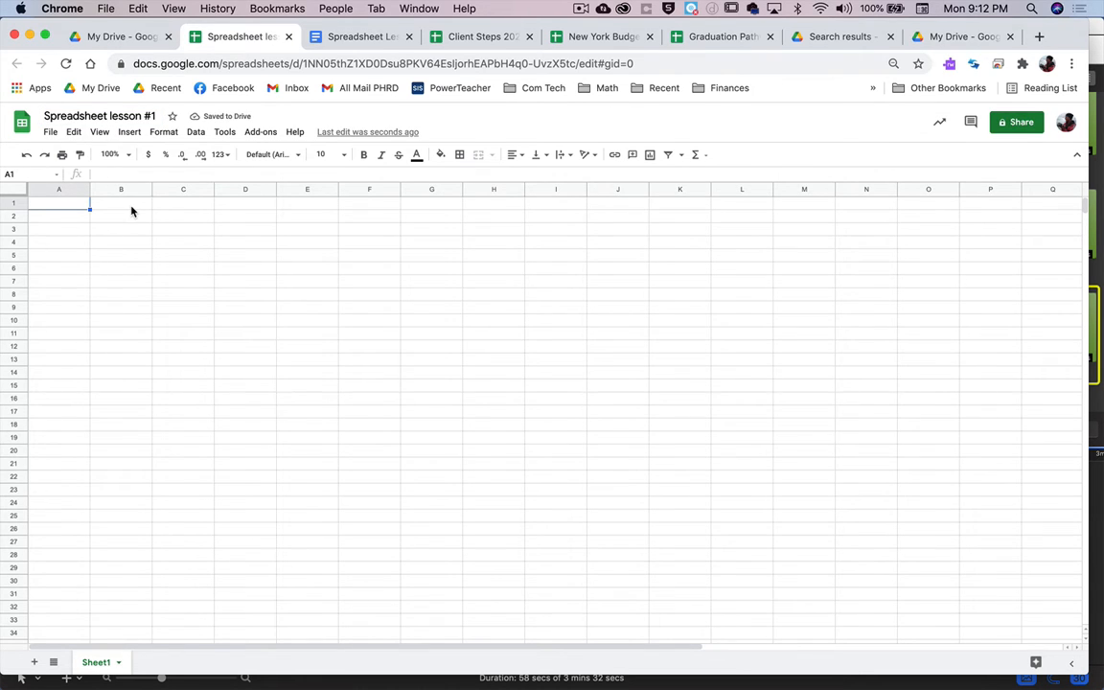
Step: Look for the Spreadsheet lesson #1 file among the My Drive files, and return to the spreadsheet
click(101, 39)
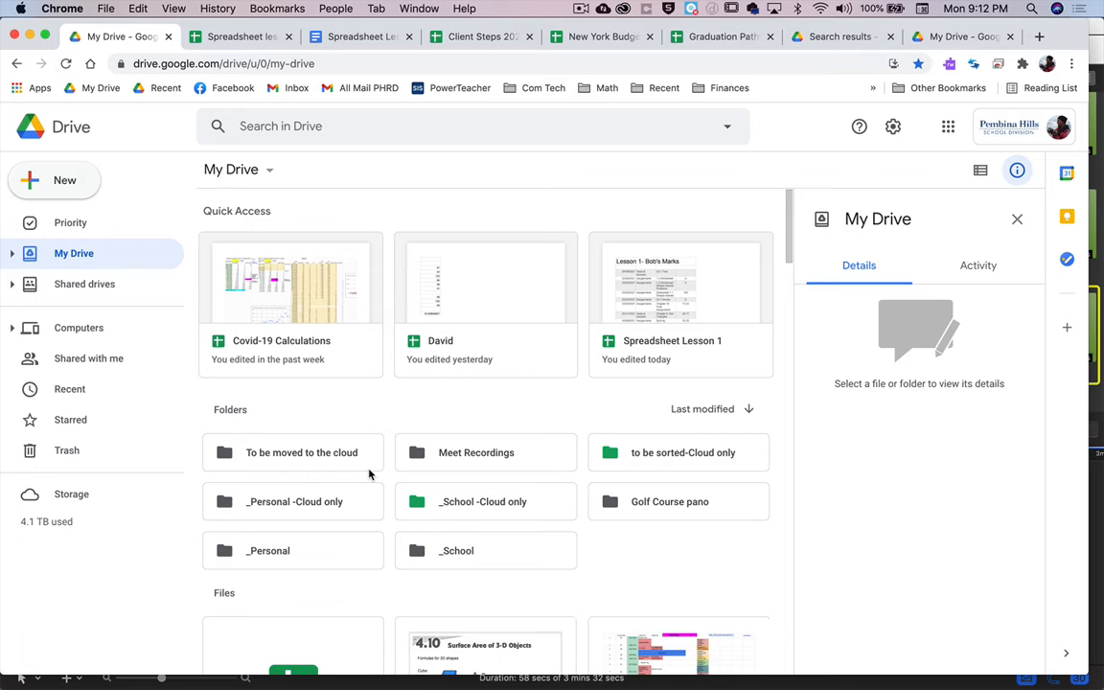
scroll(369, 474, down, 4)
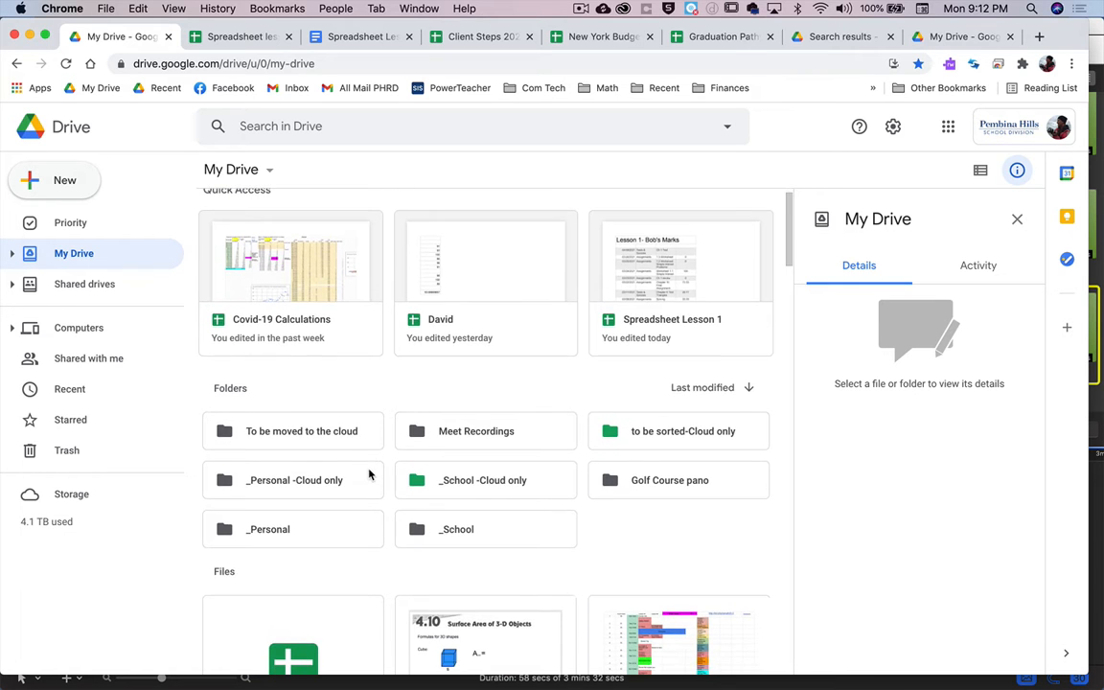
scroll(369, 473, down, 1)
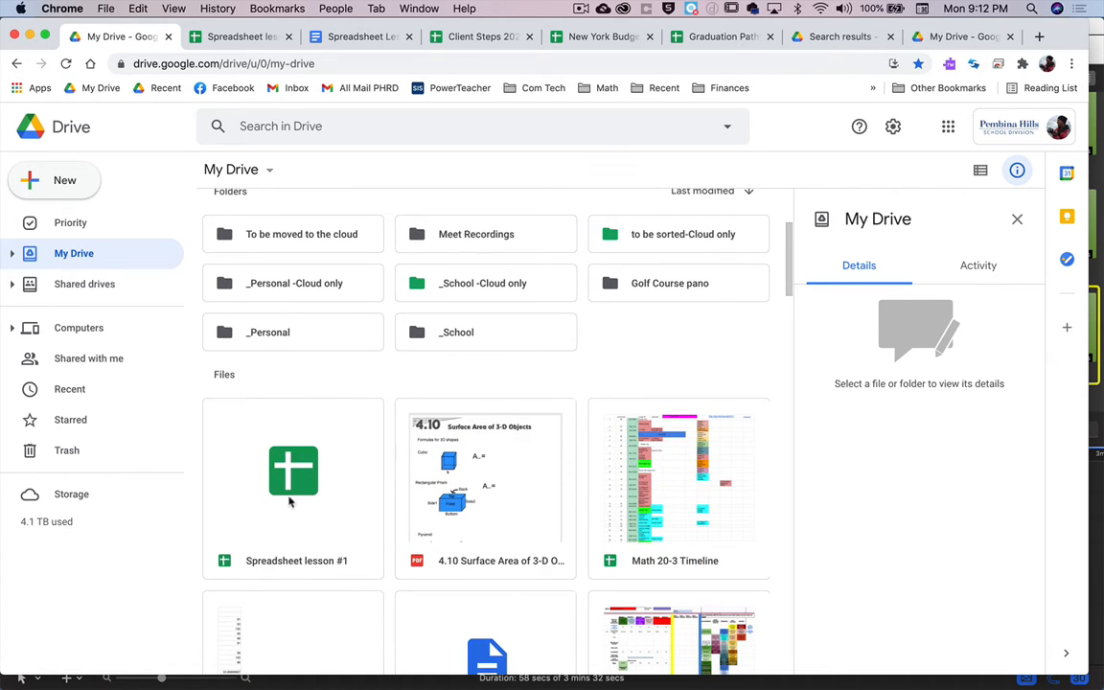
scroll(303, 490, up, 5)
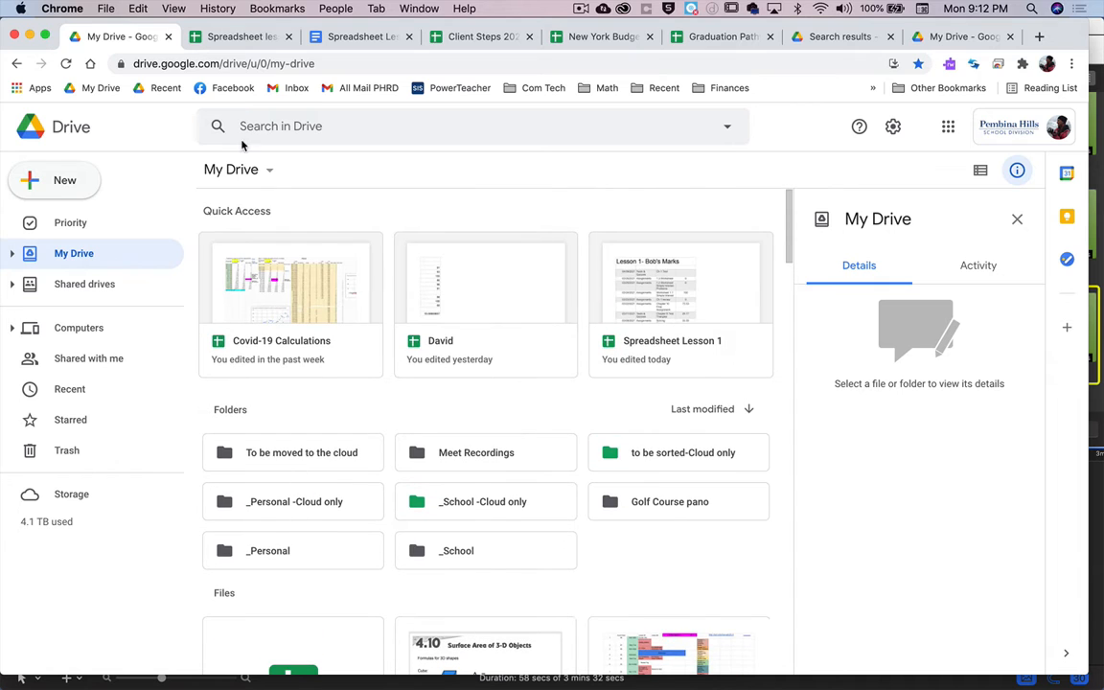
click(244, 37)
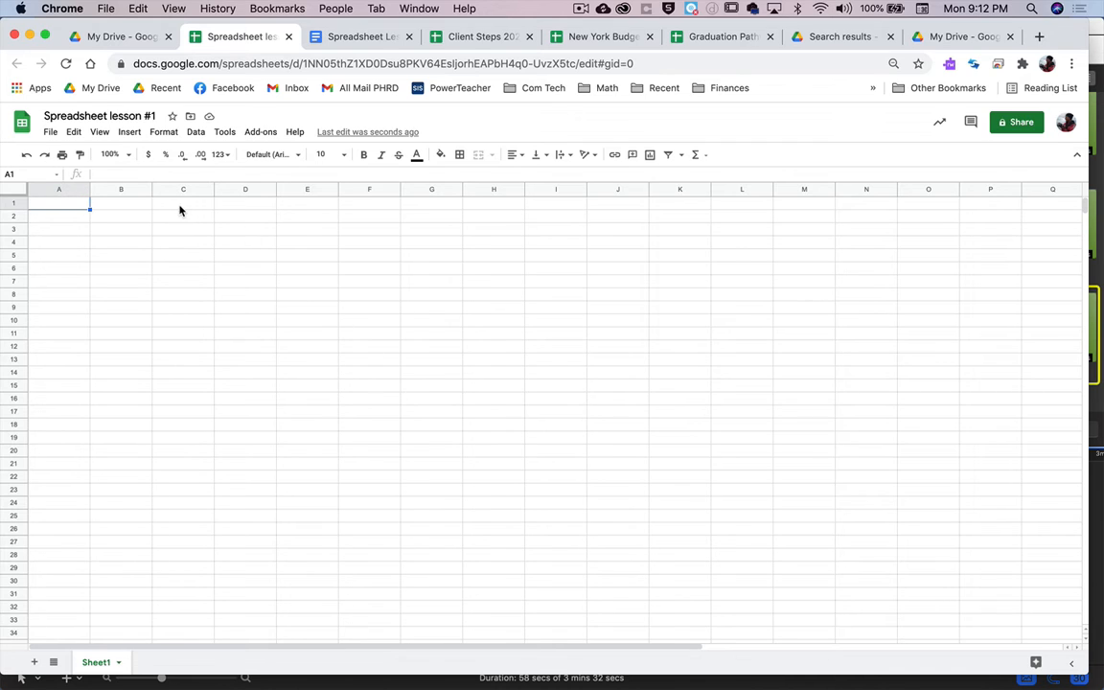
Step: Highlight column B, cell D5 and row 2 in turn to view the sheet's columns, cells and rows
click(115, 189)
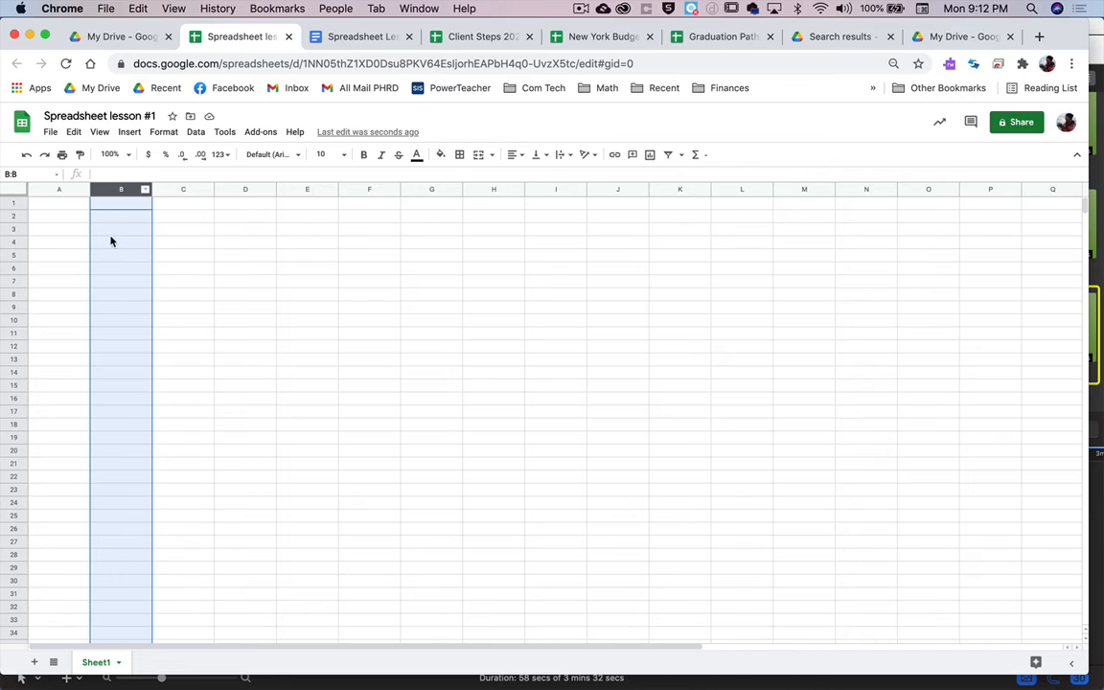
click(228, 258)
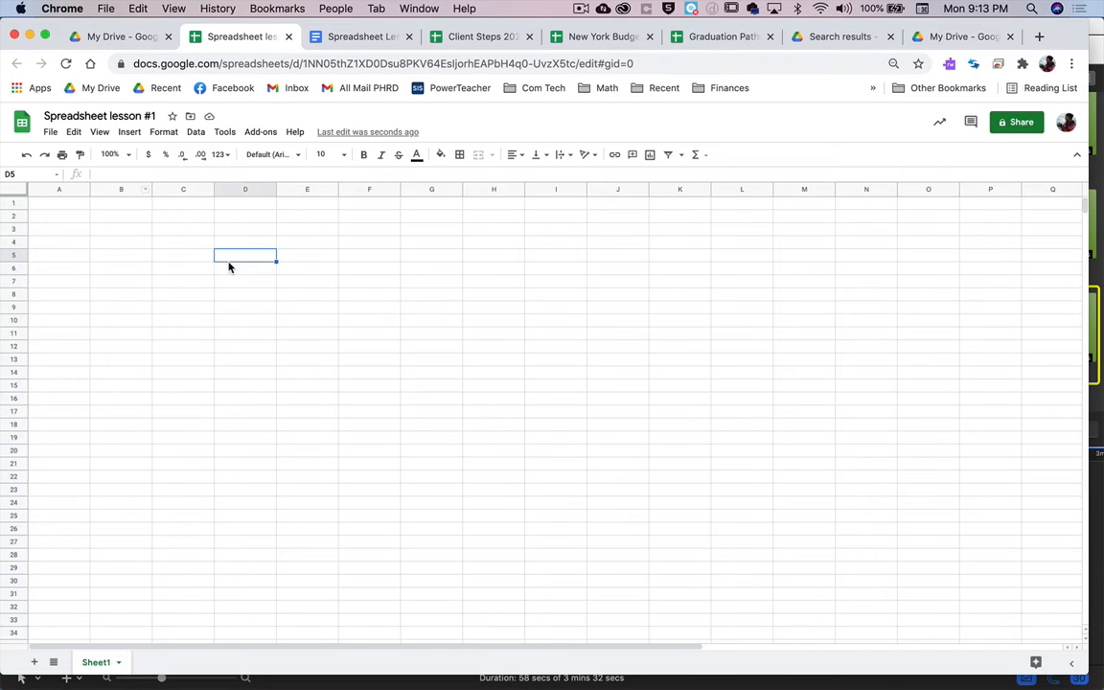
click(13, 215)
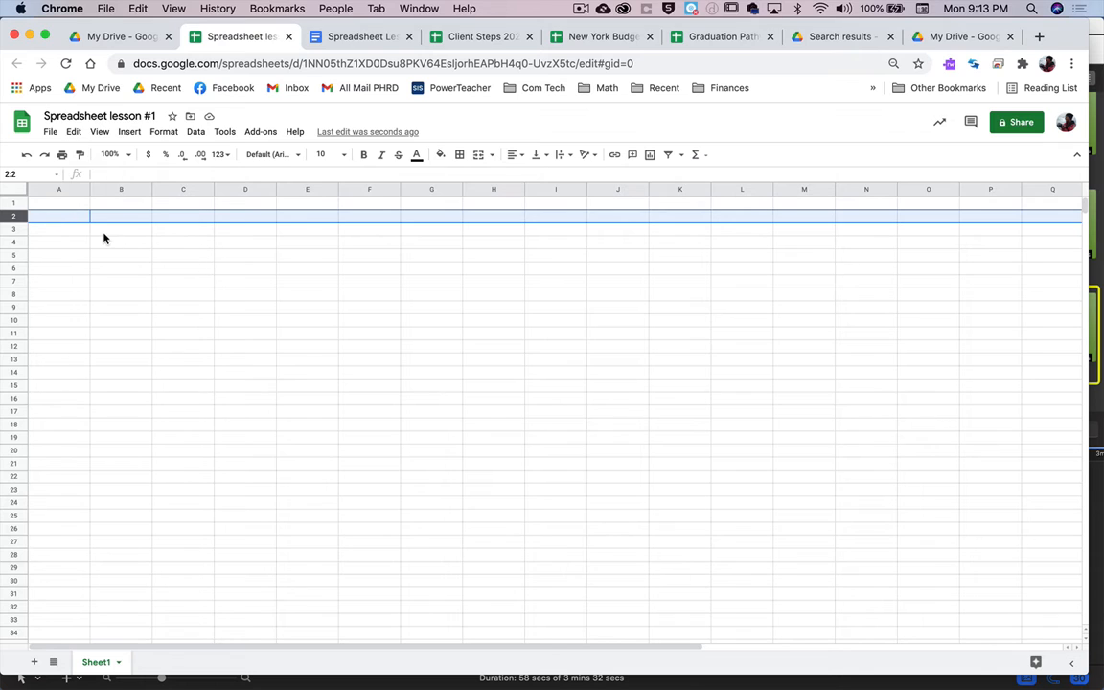
Step: Enter the text A1 in cell A1 and clear it again
click(62, 207)
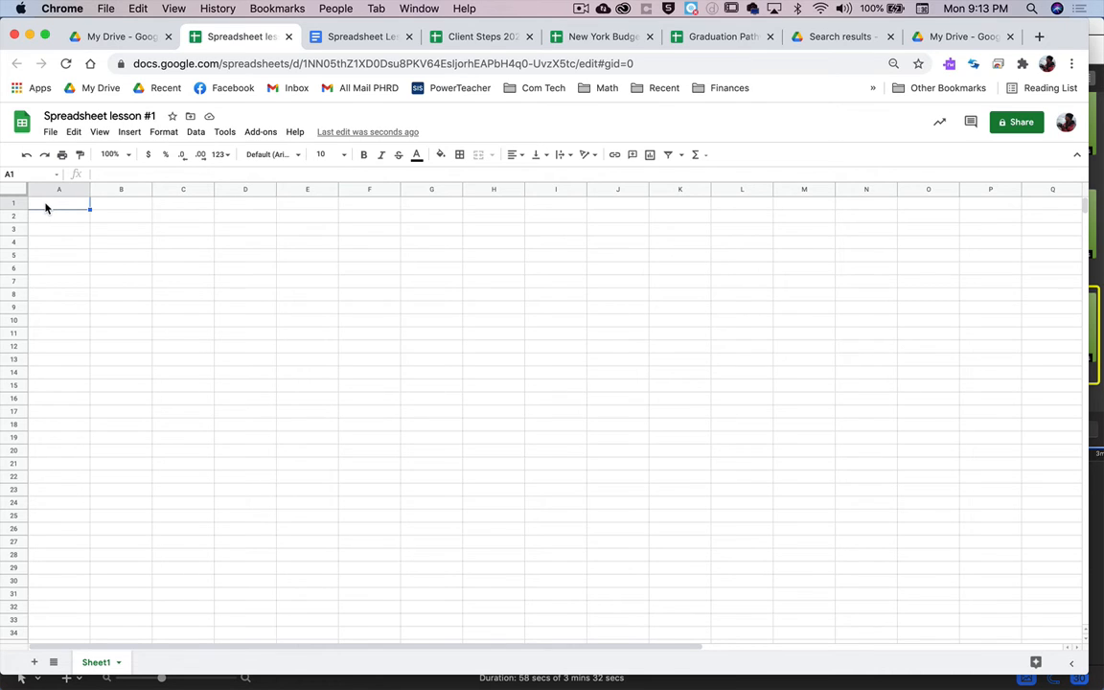
text(A1)
key(Return)
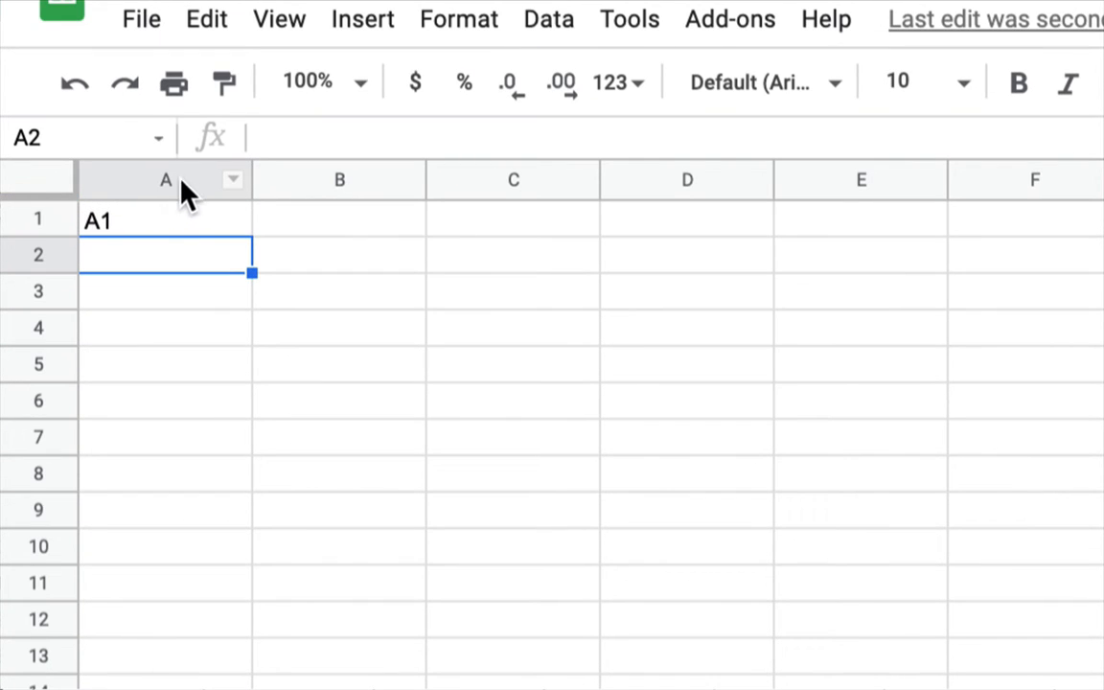
drag(43, 197, 46, 228)
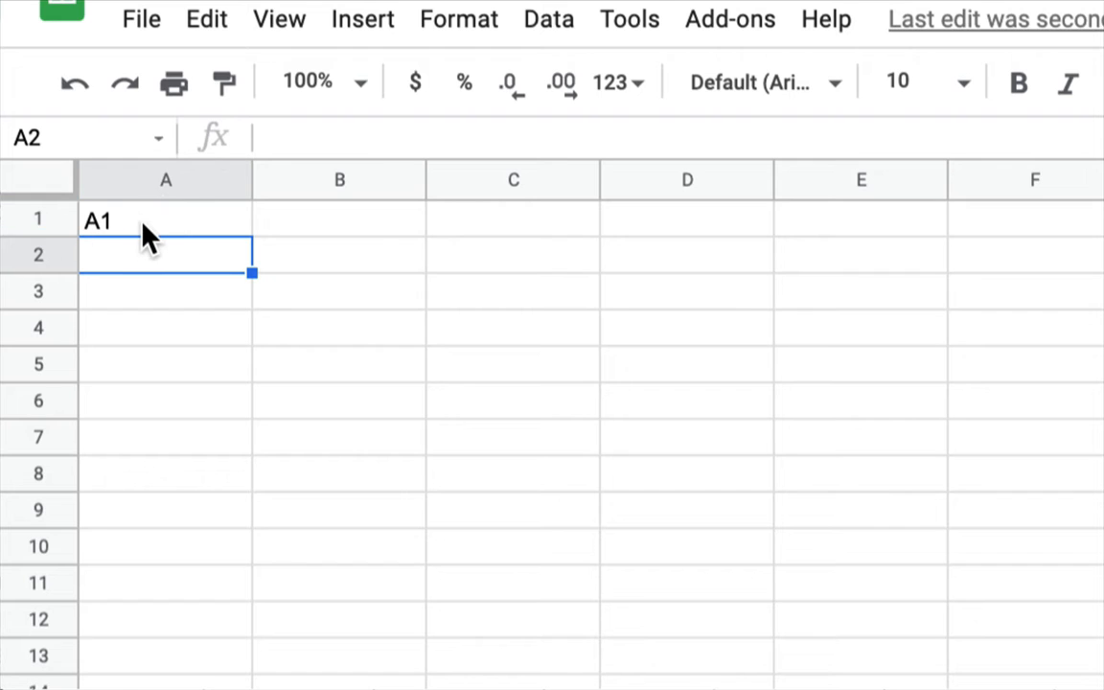
click(143, 229)
key(Delete)
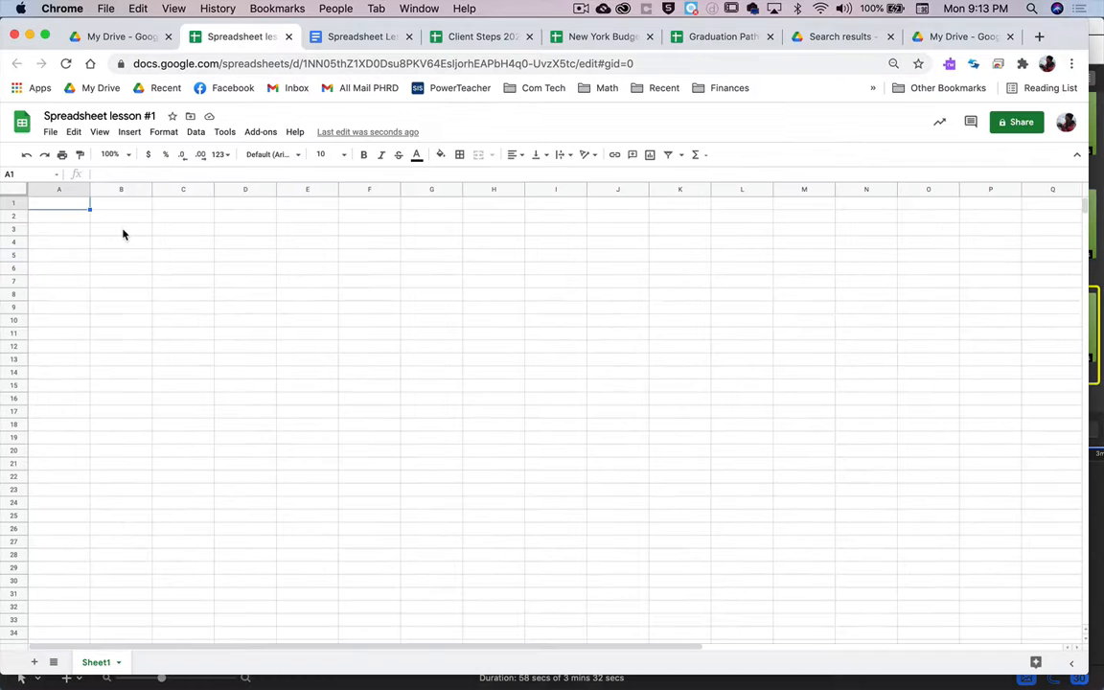
Step: Enter 1 in cell B2 and 2 in cell B3 to start a number series
click(117, 221)
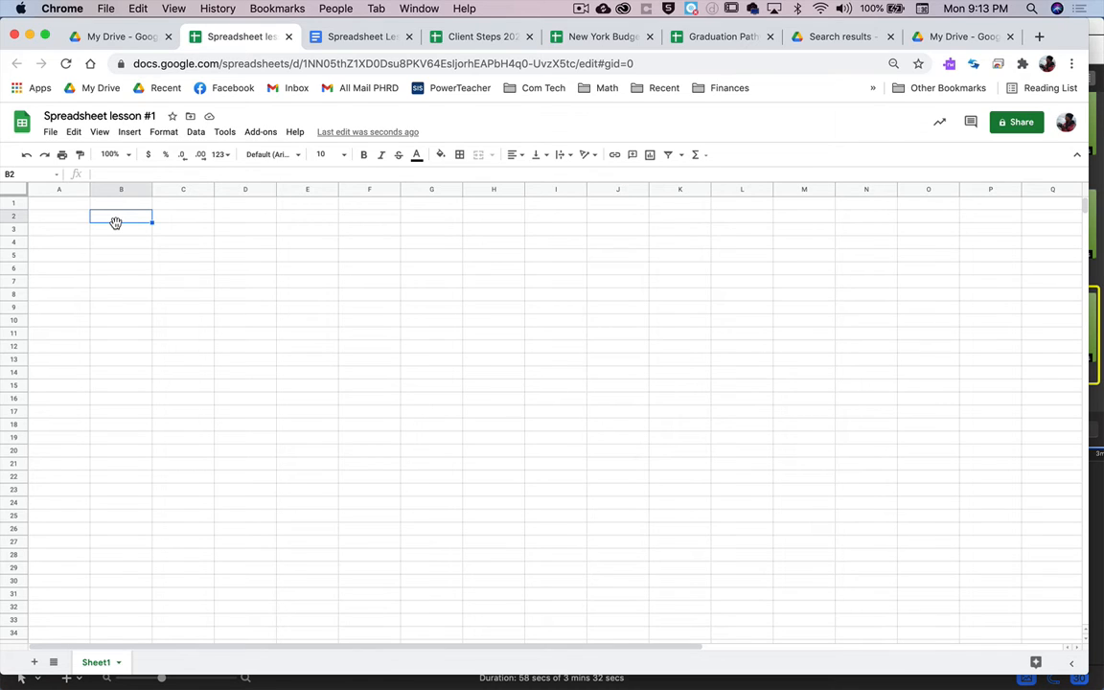
text(1)
key(Return)
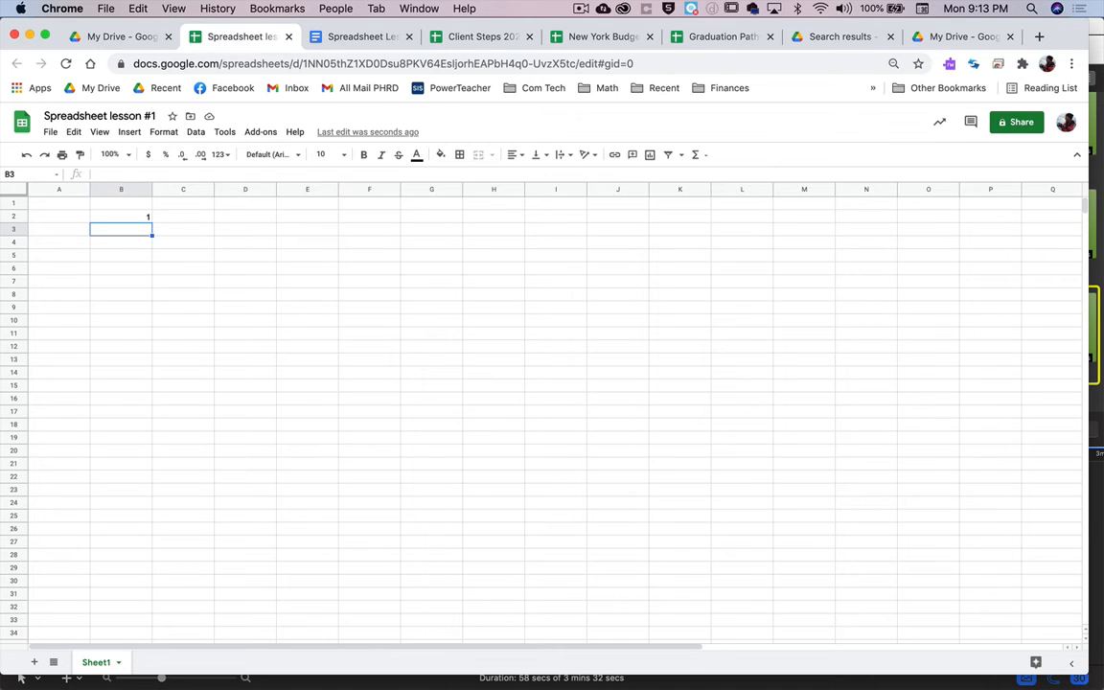
text(2)
key(Return)
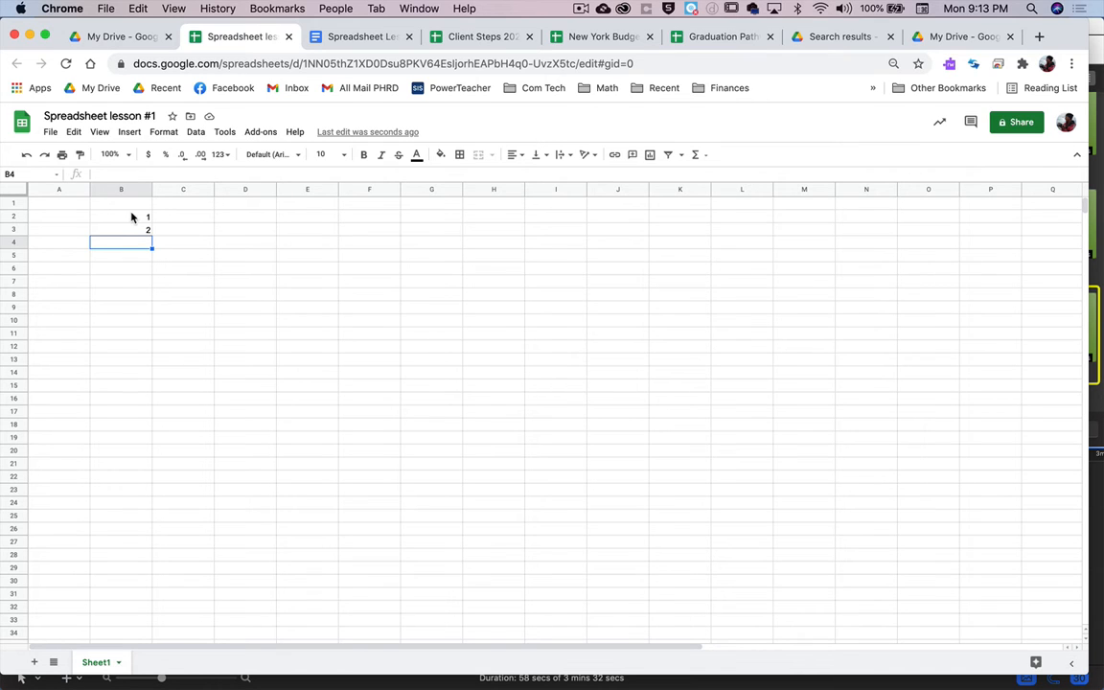
Step: Extend the number series from B2:B3 down to B12, and clear the 11 in B12
drag(125, 219, 129, 234)
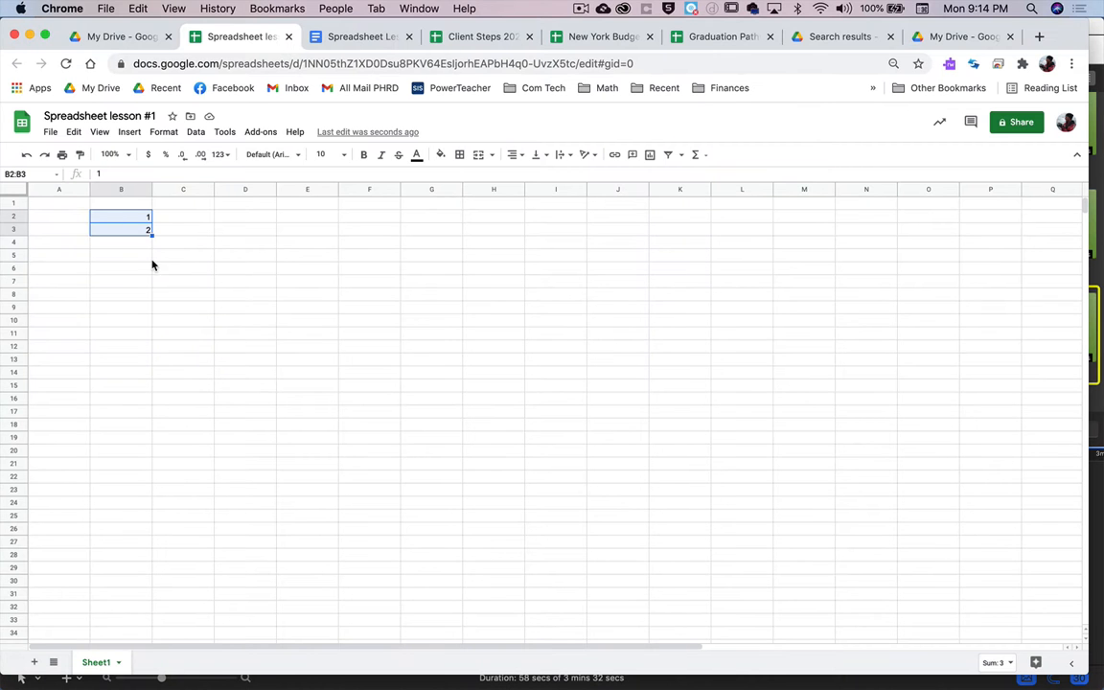
drag(149, 232, 142, 346)
drag(140, 347, 144, 348)
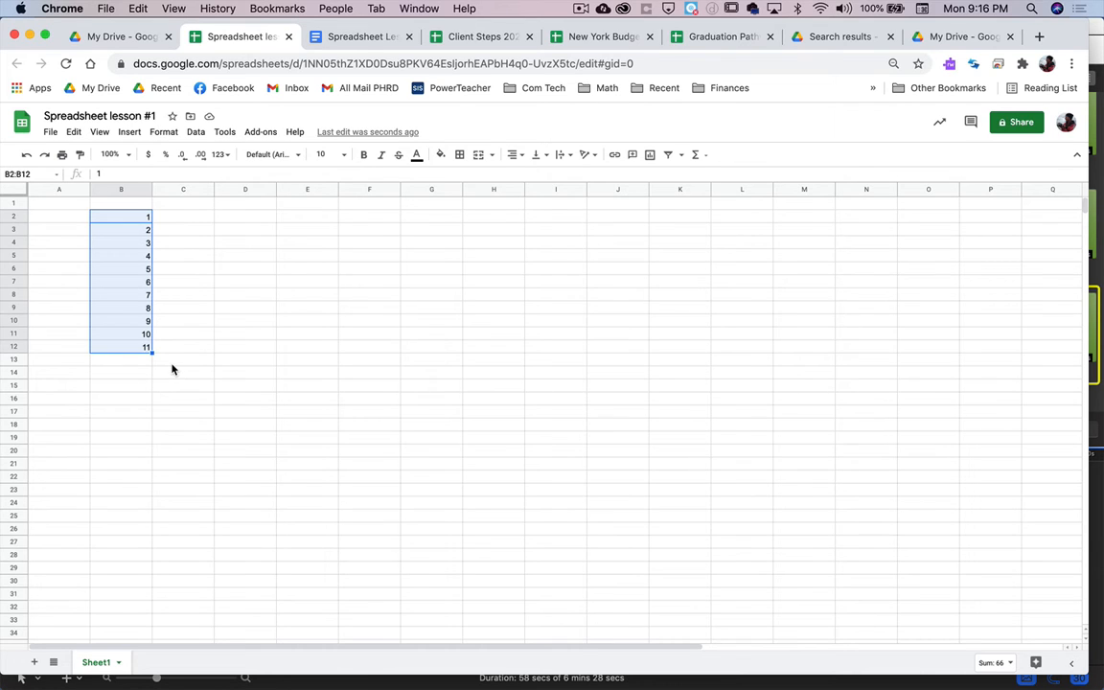
click(107, 351)
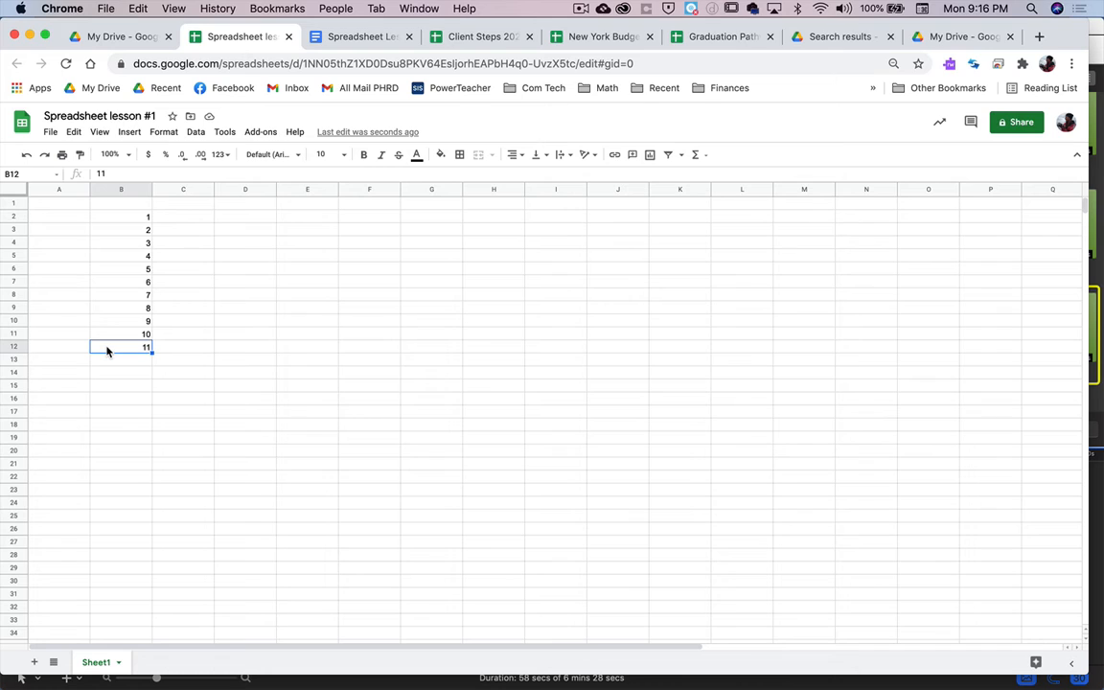
key(BackSpace)
Step: Enter the labels "Test #1" in cell C2 and "Test #2" in cell C3
click(185, 217)
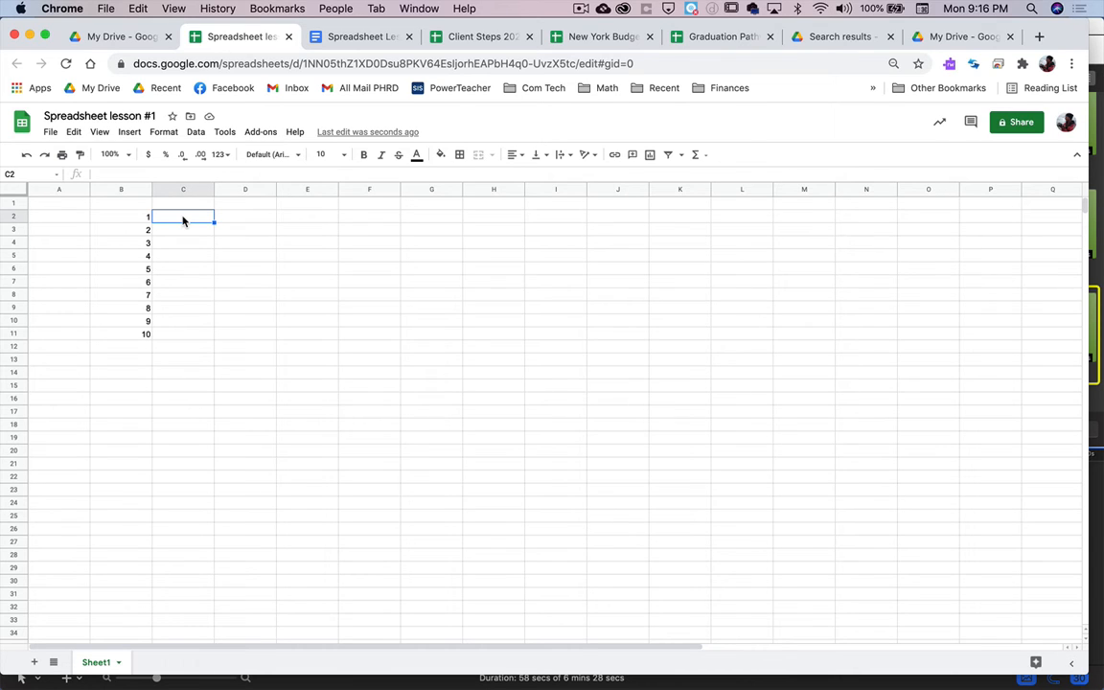
text(Test)
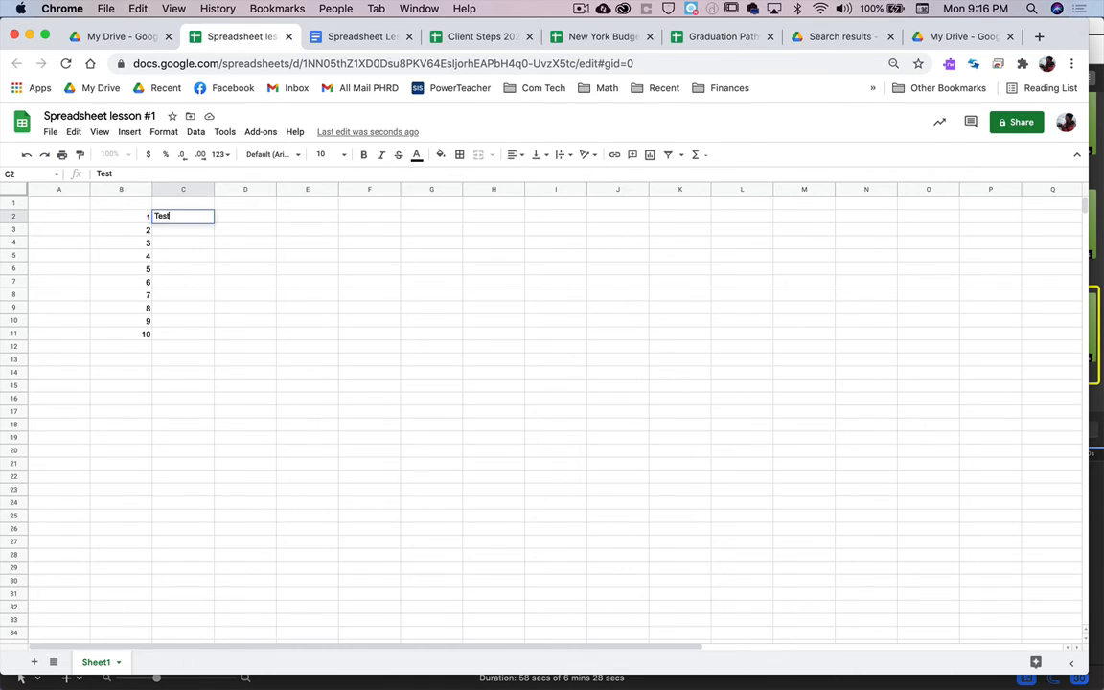
text( #)
text(1)
key(Return)
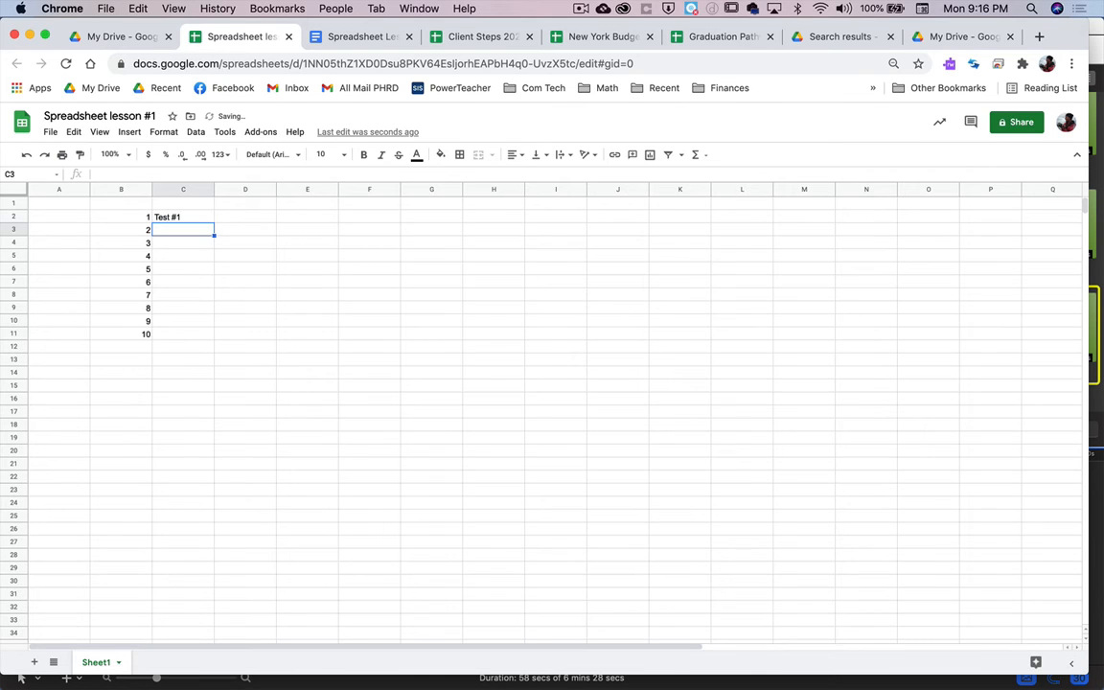
text(Test #2)
key(Return)
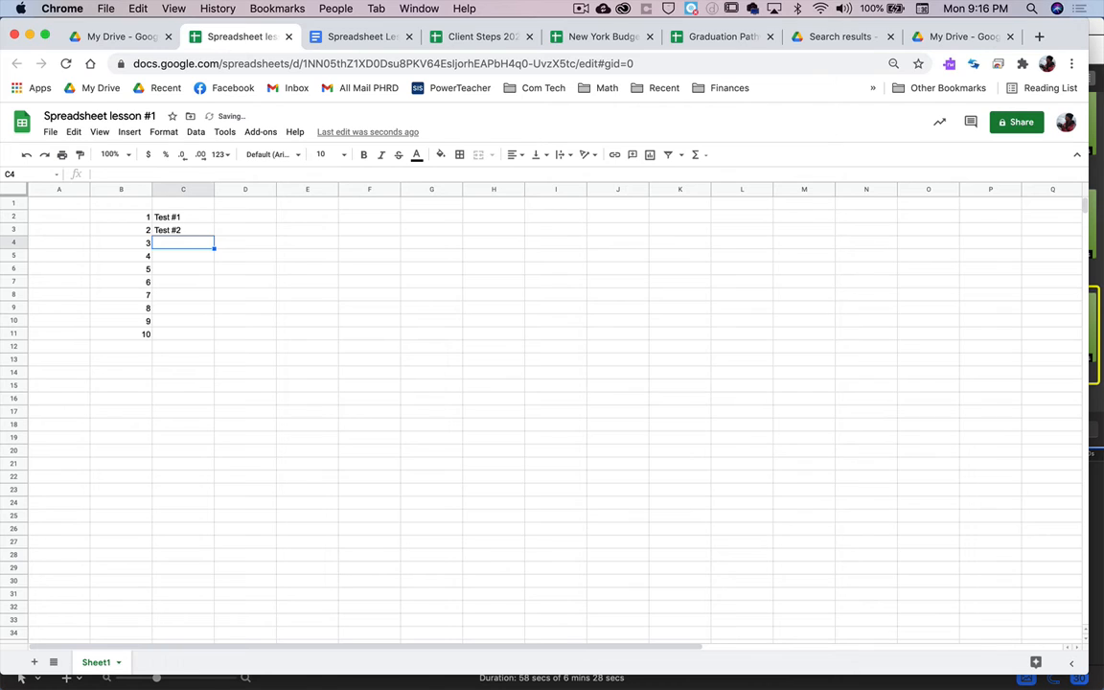
Step: Extend the test labels from C2:C3 down to C11, ending at Test #10
click(185, 220)
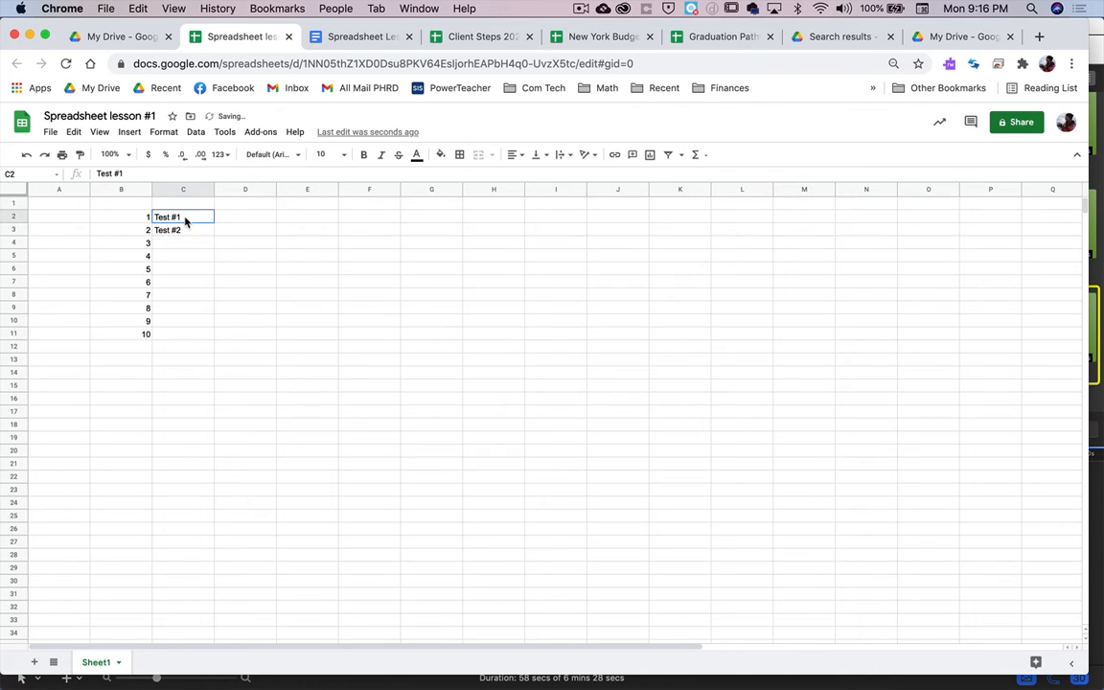
drag(185, 220, 185, 230)
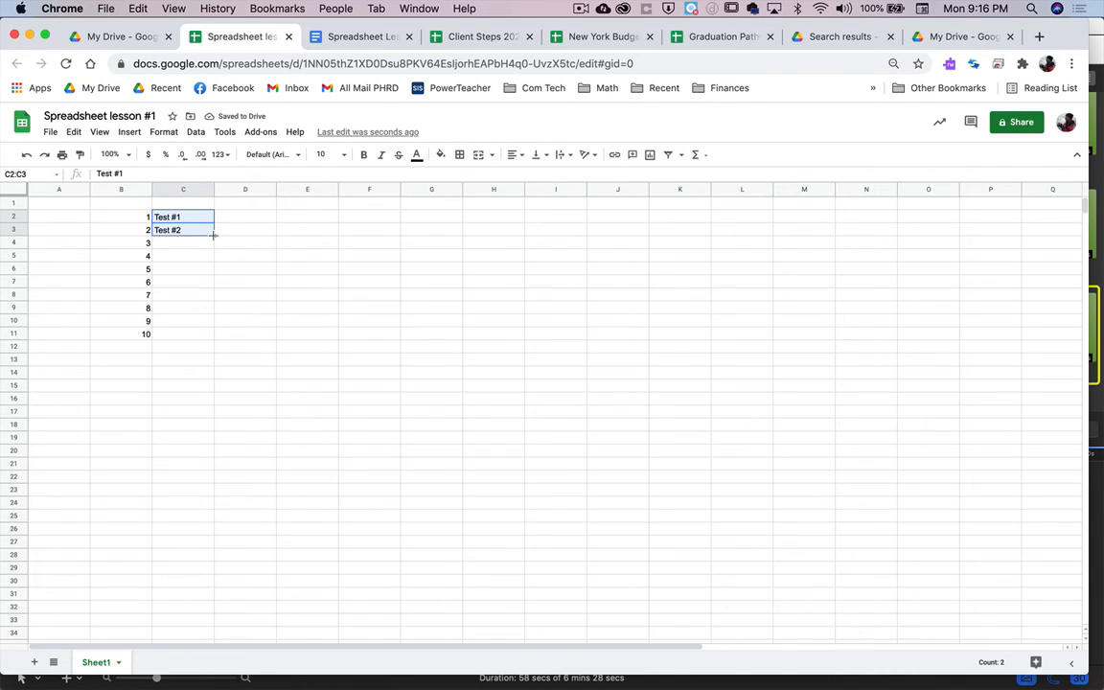
drag(214, 235, 175, 337)
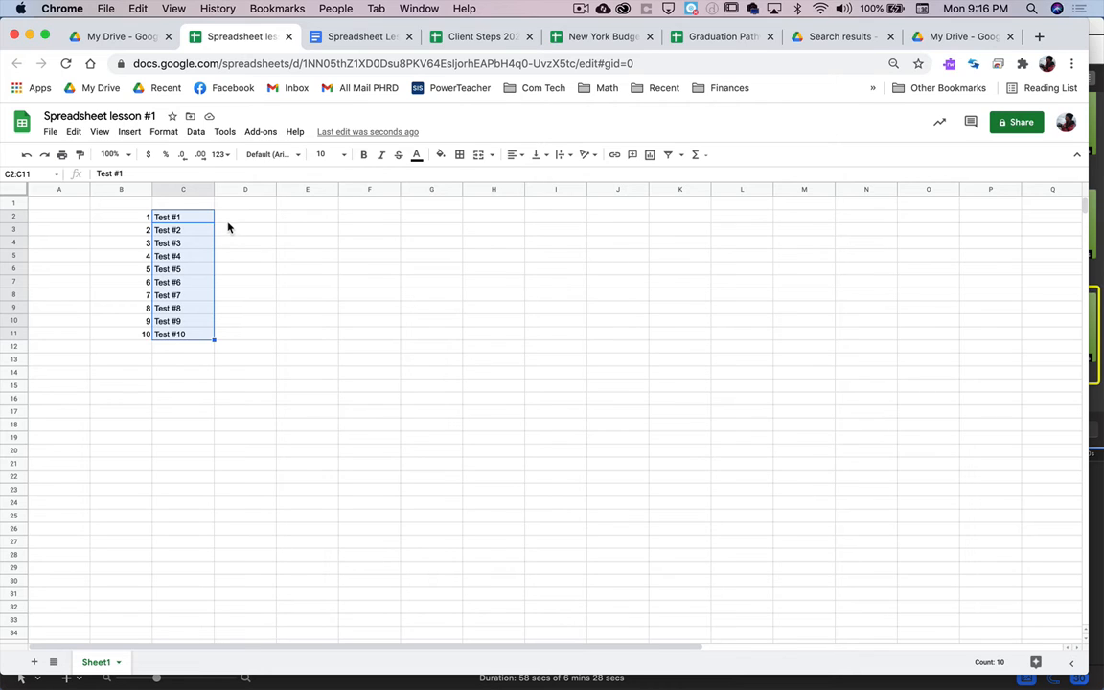
Step: Enter 70 in cell D2 beside Test #1
click(256, 224)
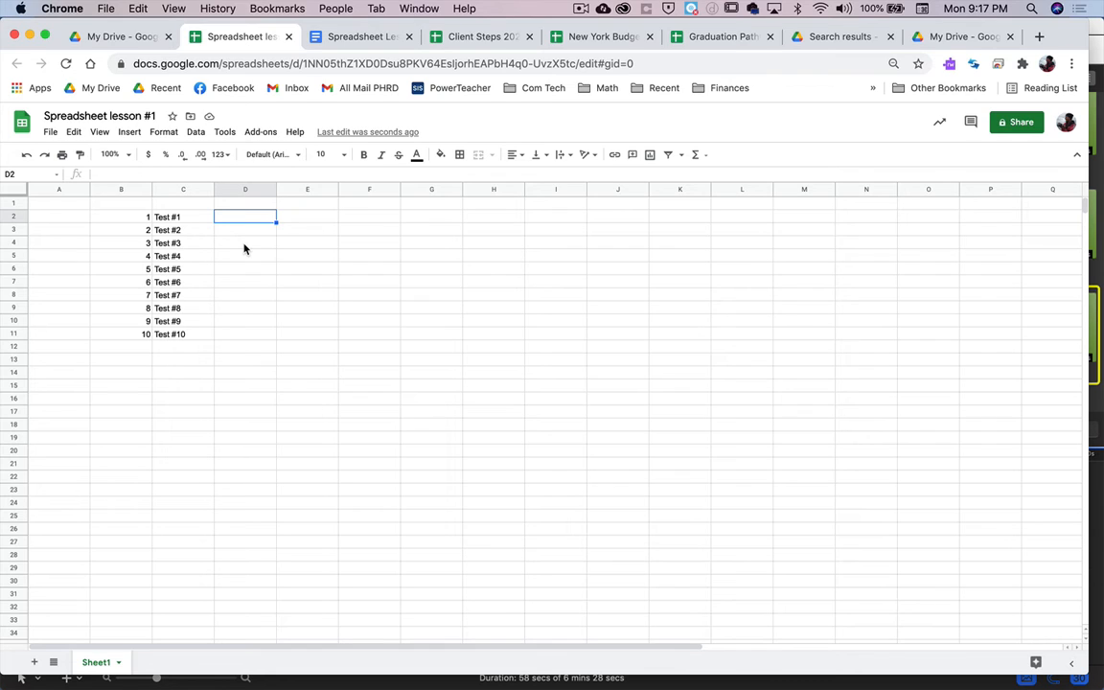
text(70)
key(Return)
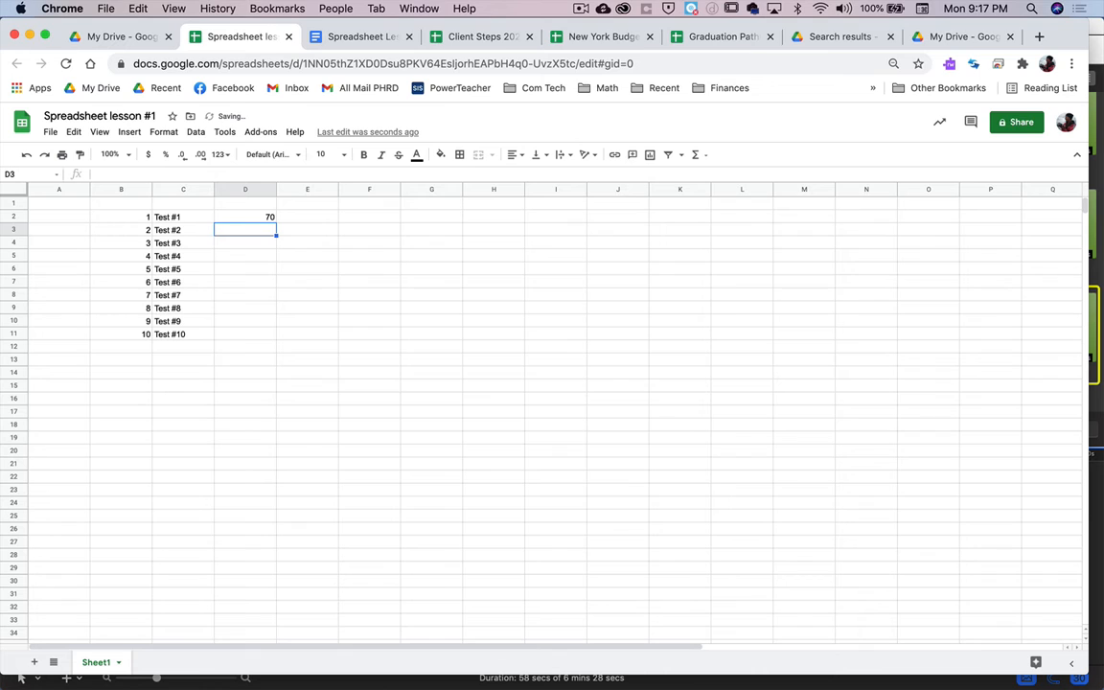
Step: Copy the mark 70 from cell D2 down through D11, so every test has a mark
key(Up)
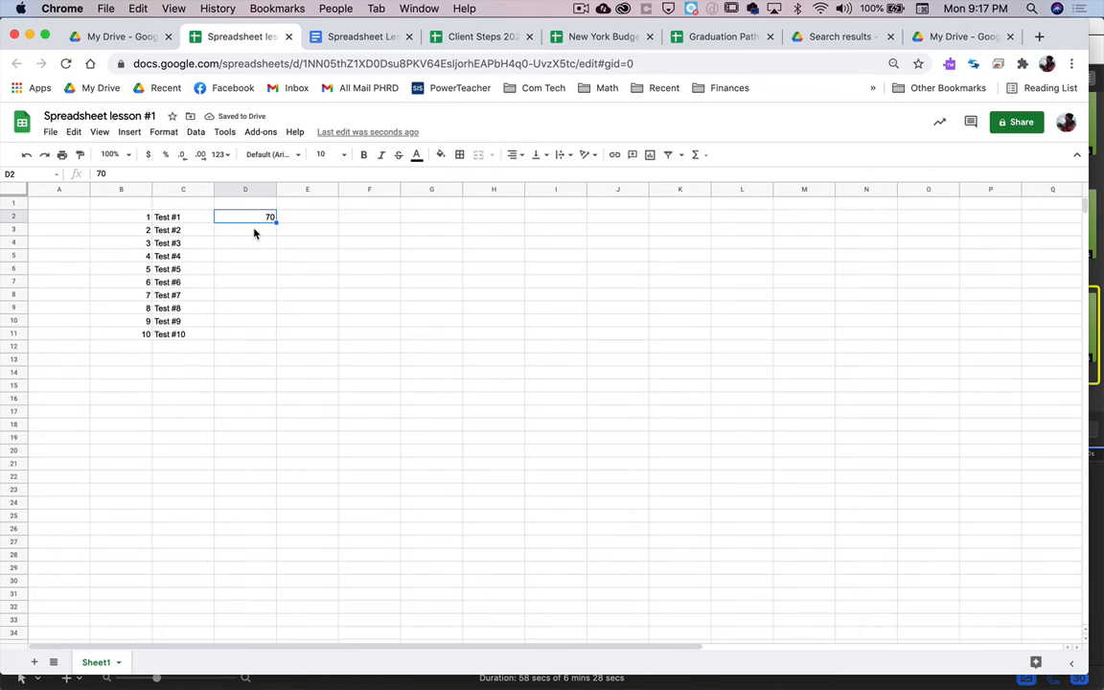
click(253, 228)
click(240, 216)
drag(275, 221, 270, 338)
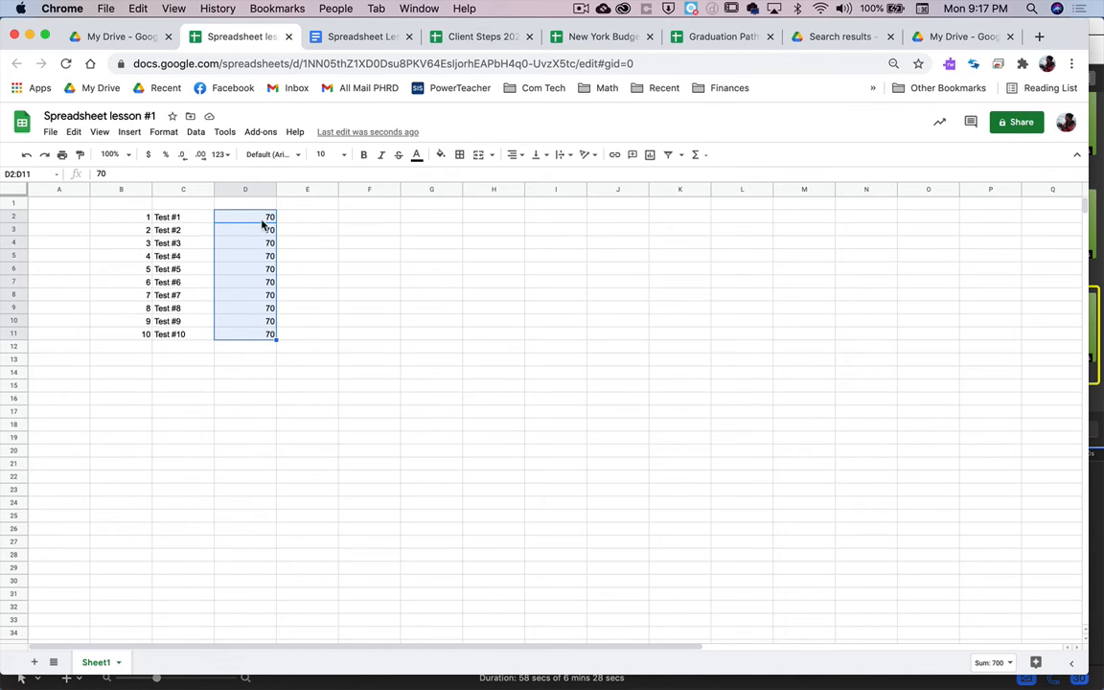
click(257, 375)
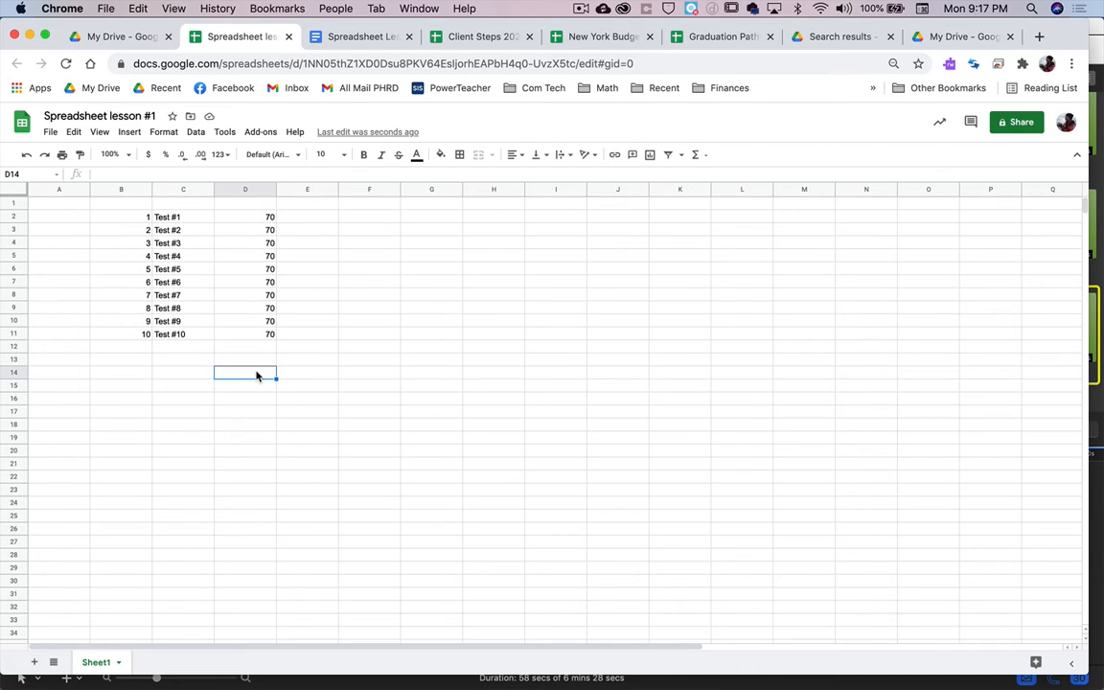
Step: Center the test numbers horizontally across the whole of column B
click(120, 189)
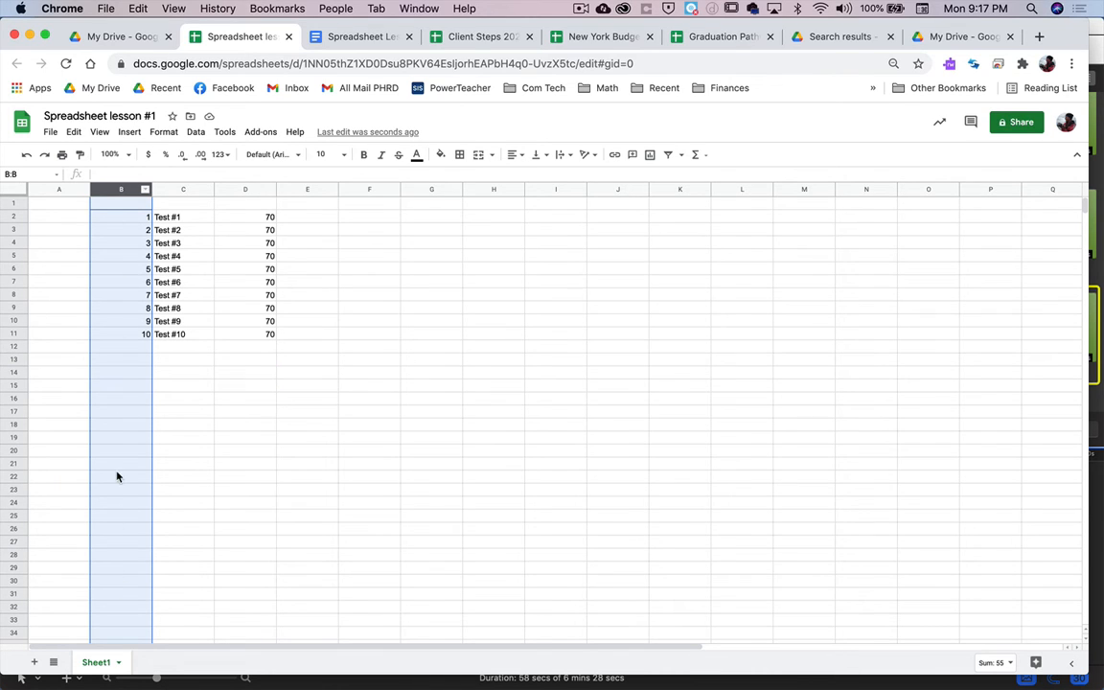
click(514, 156)
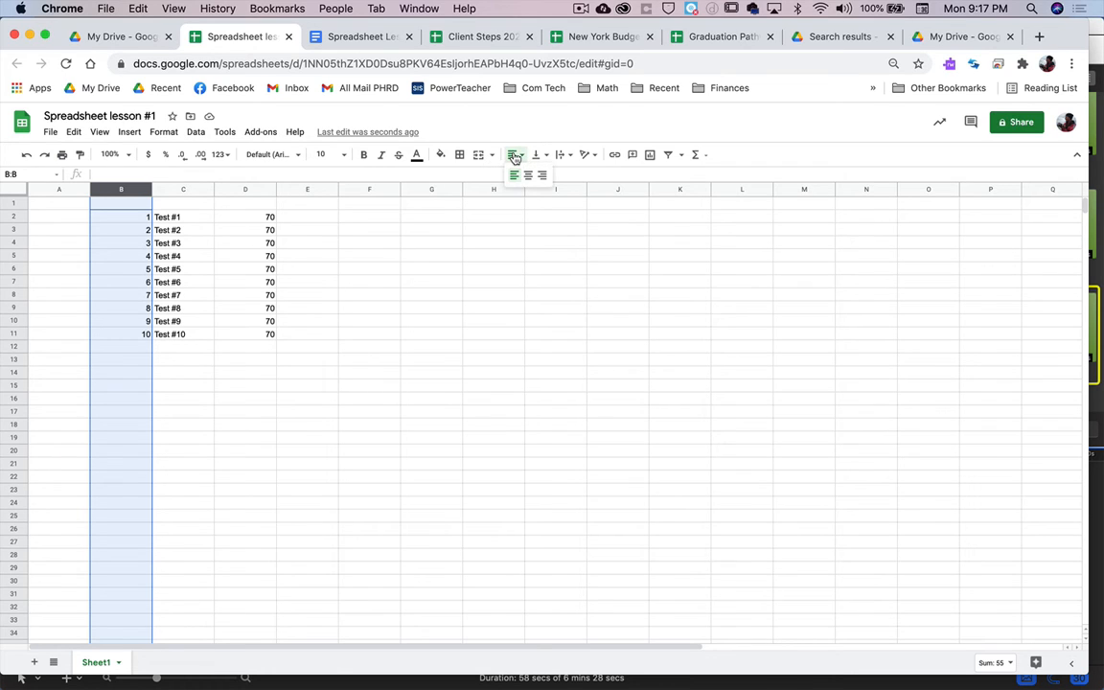
click(528, 174)
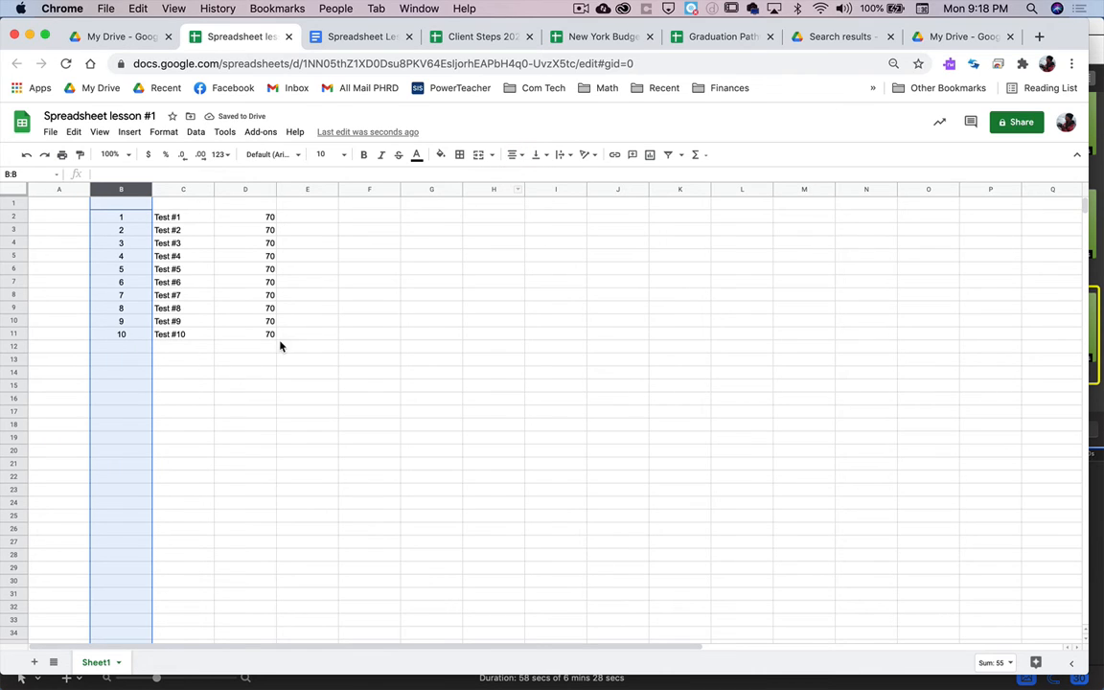
Step: Enter the student's first name in cell D1 as the heading above the marks
click(237, 206)
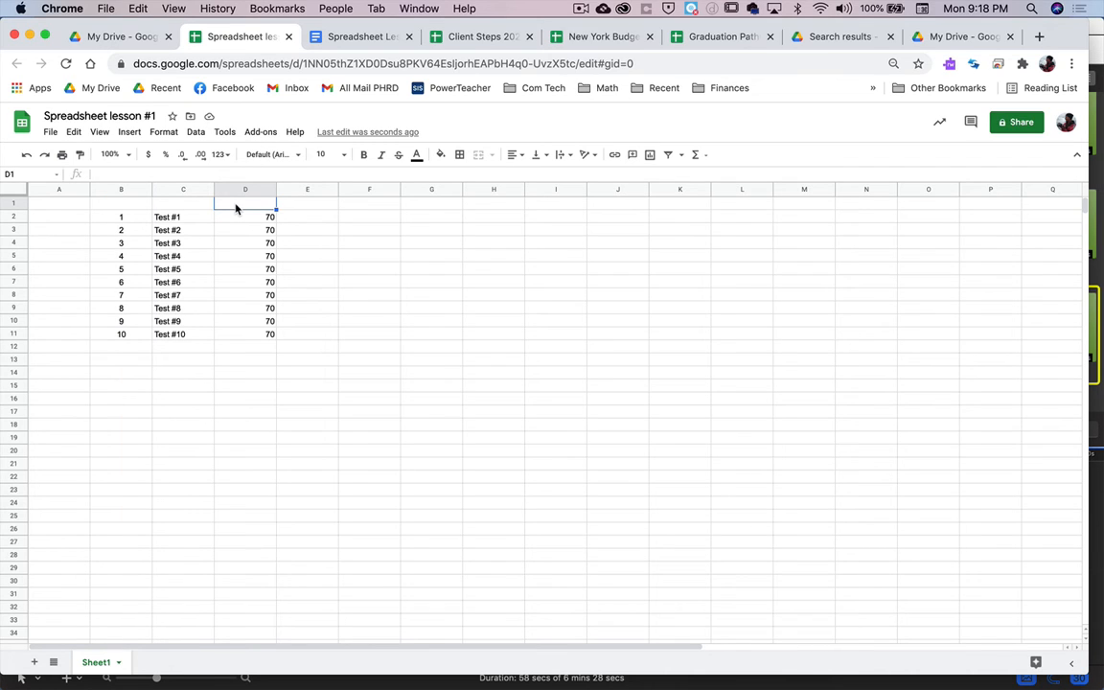
text(Bob)
key(Return)
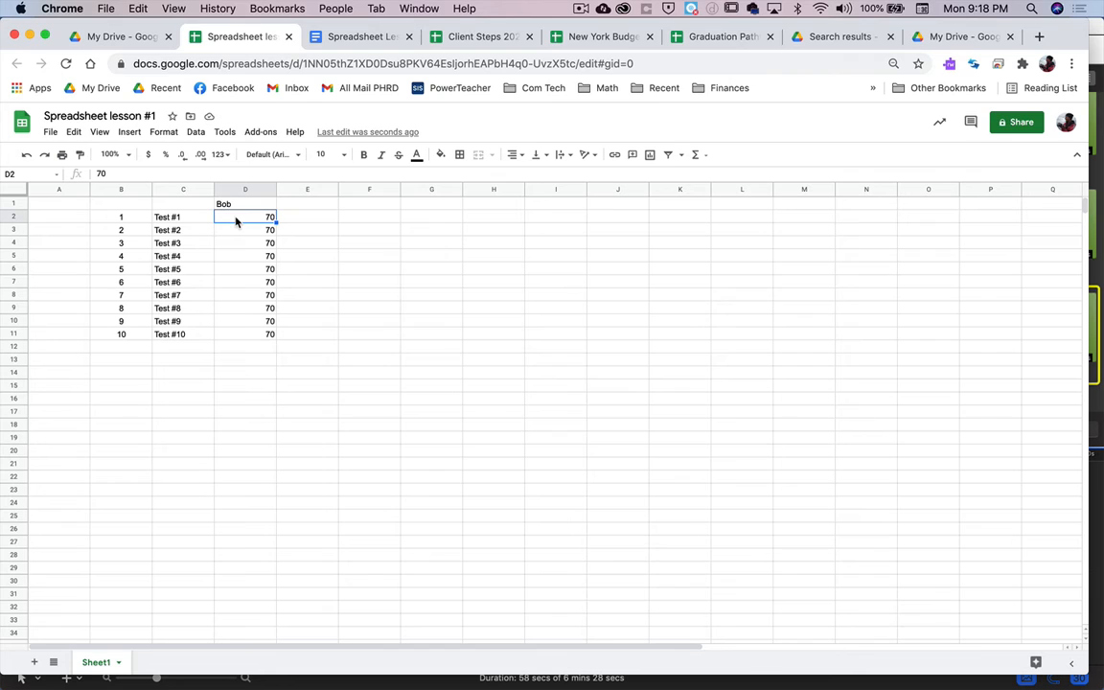
Step: Enter the label "Average" in cell D13, below the marks
click(250, 362)
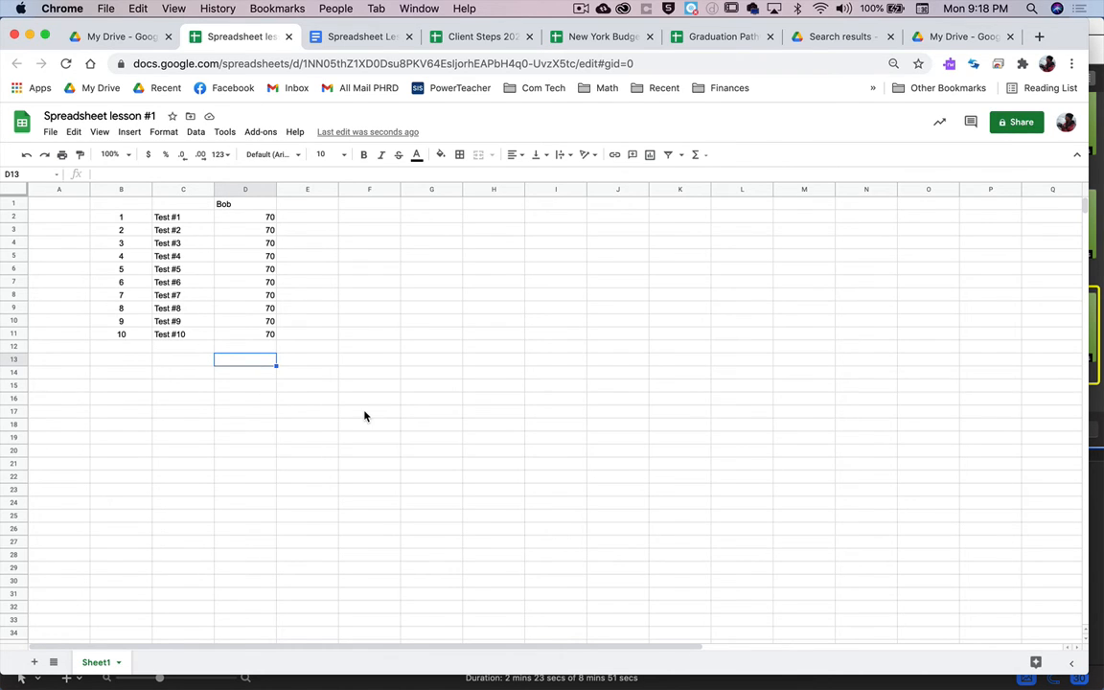
text(Average)
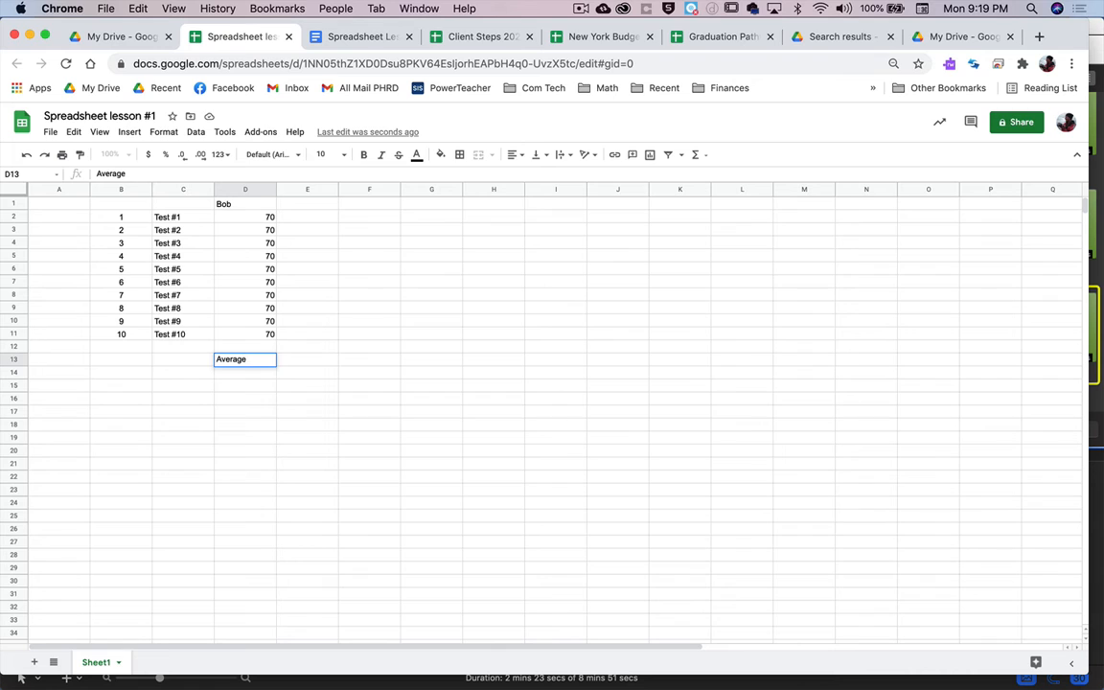
key(Tab)
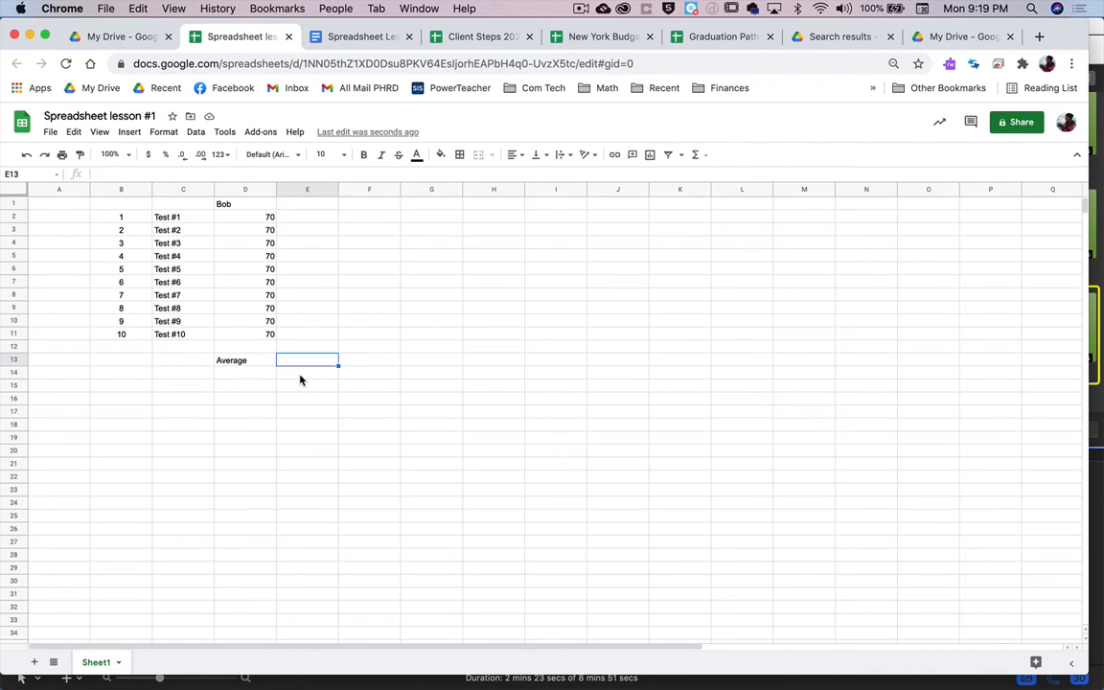
Step: Calculate the average of the marks in D2:D11 in cell E13 with the AVERAGE function
text(=)
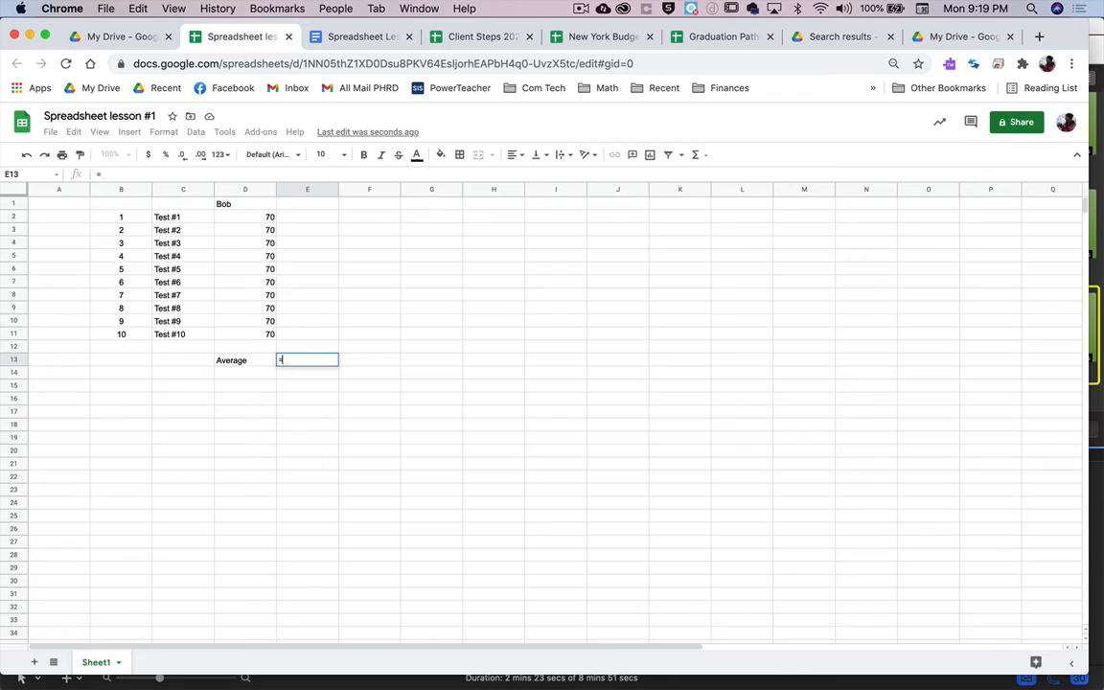
text(avera)
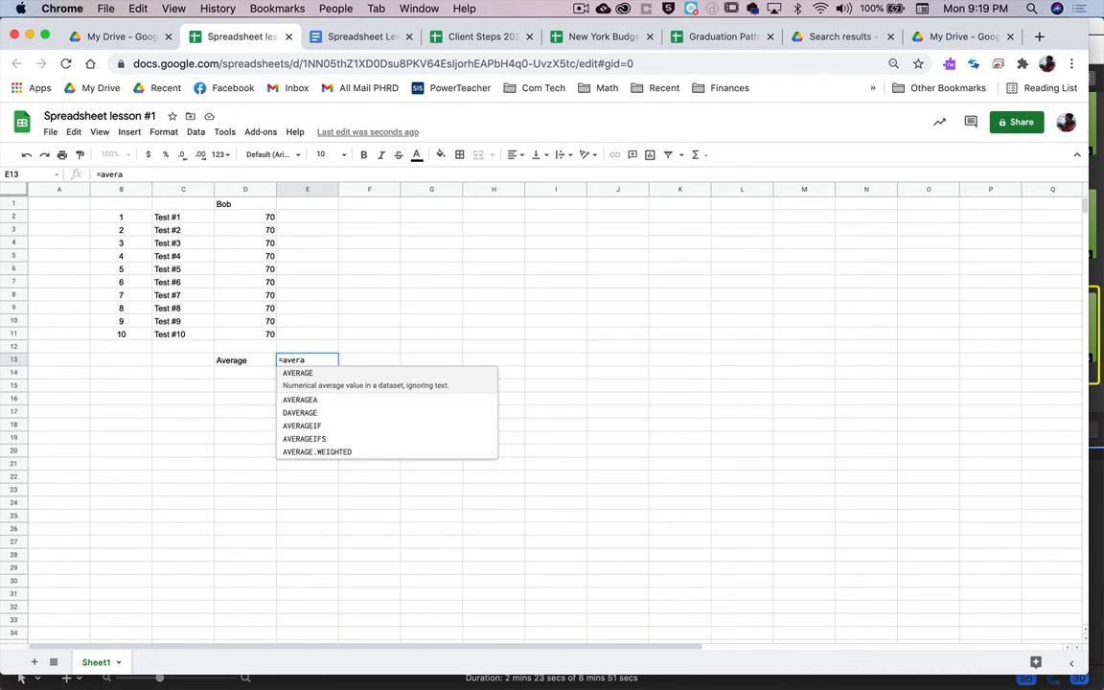
click(303, 375)
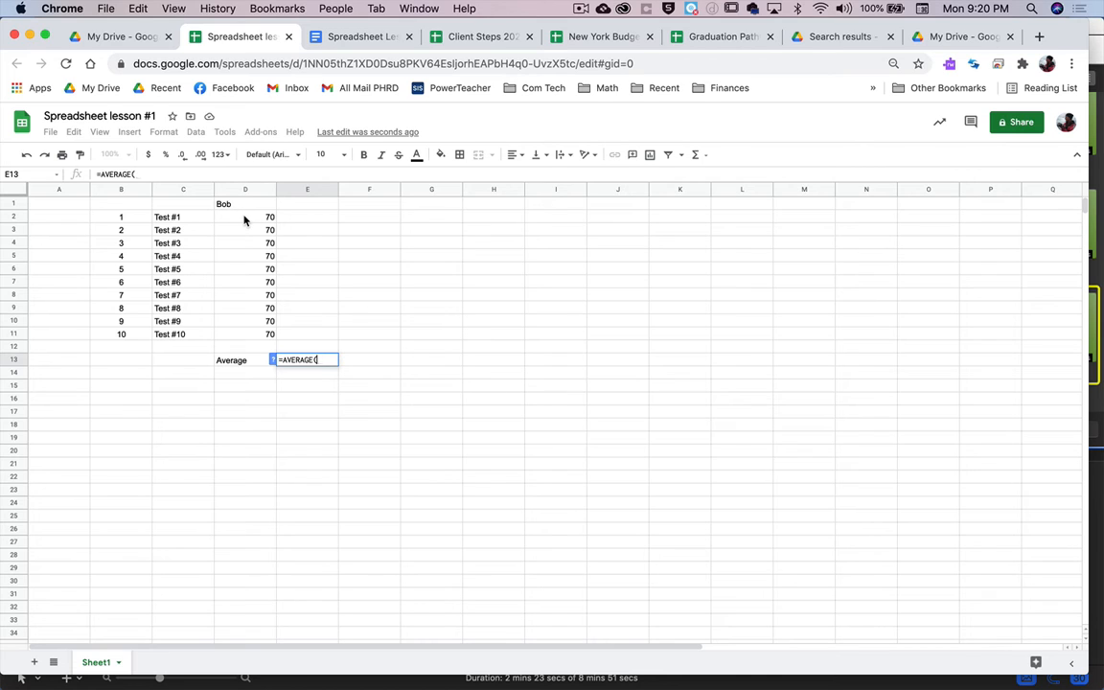
drag(243, 220, 244, 336)
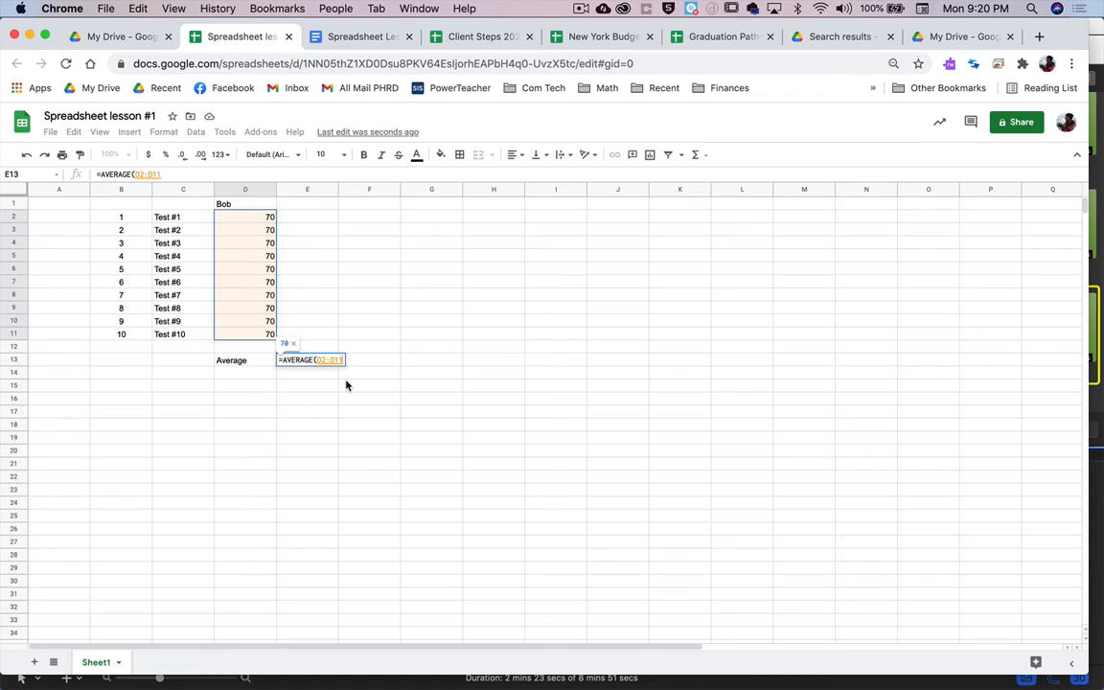
key(Return)
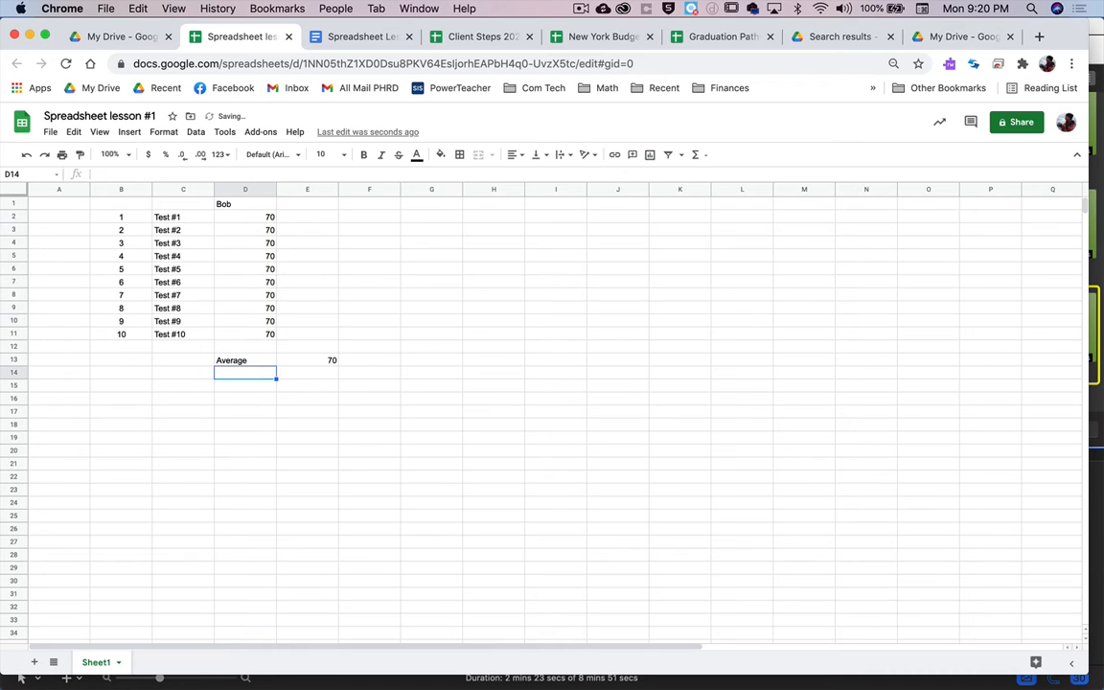
click(317, 364)
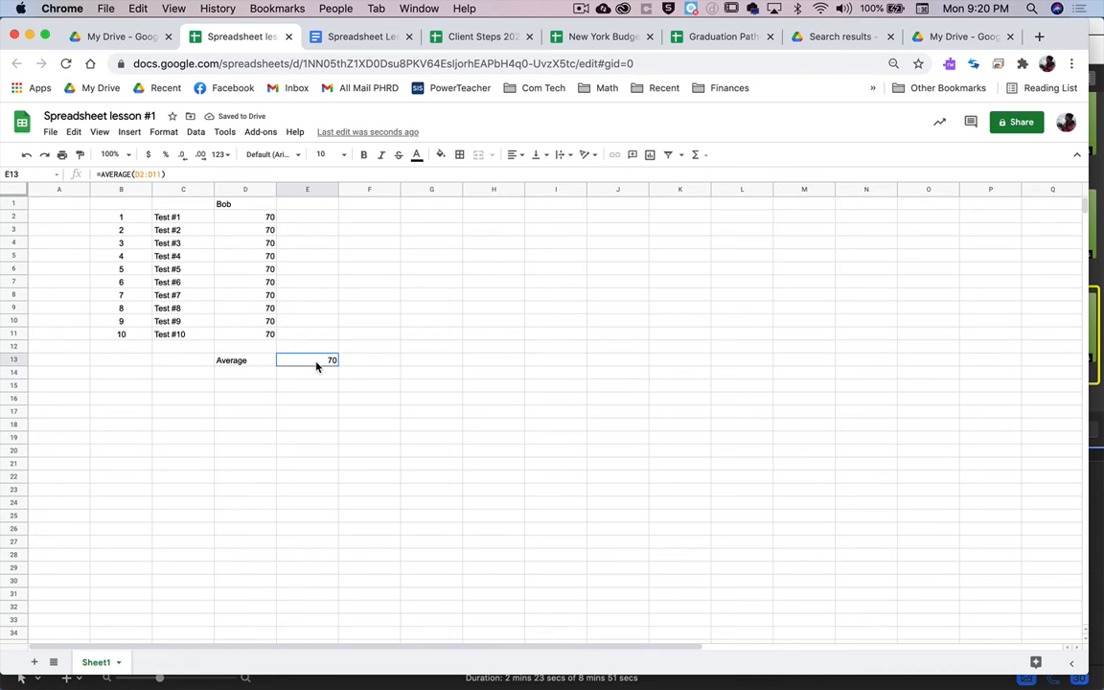
Step: Format the "Average" label in D13 as bold with font size 18
click(240, 363)
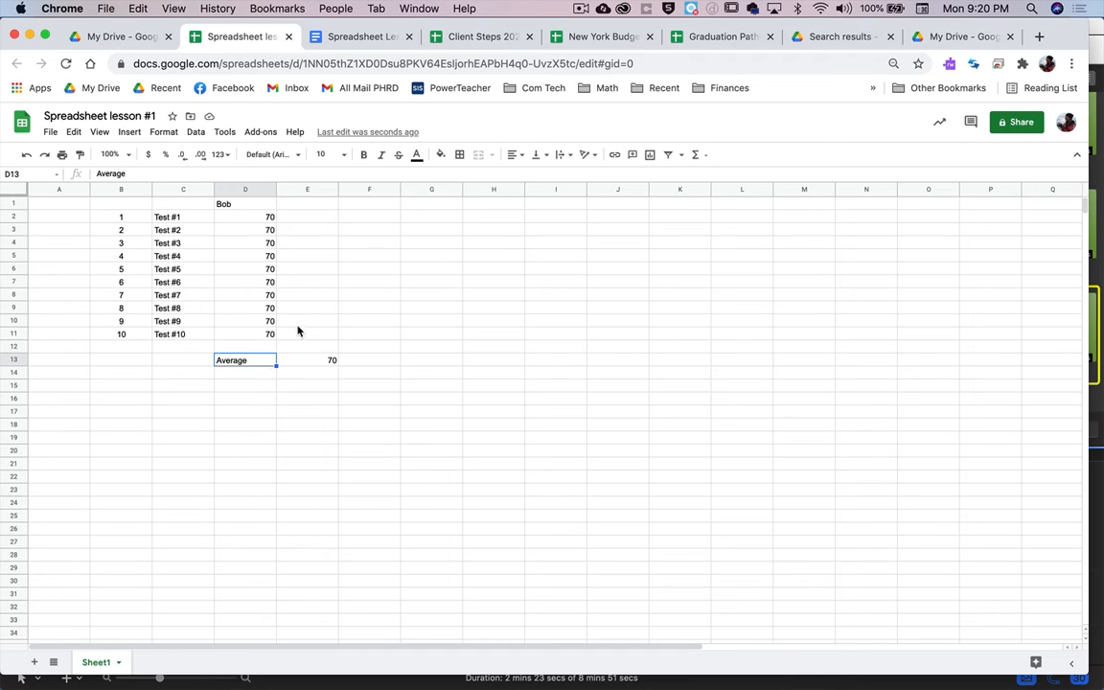
click(343, 156)
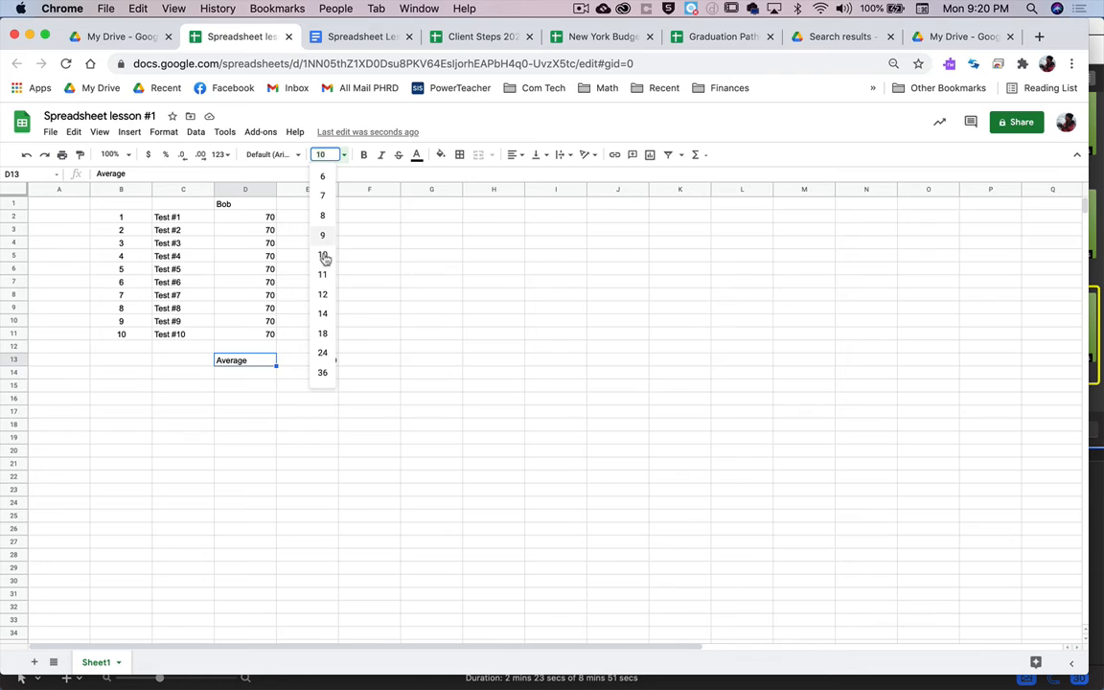
click(323, 333)
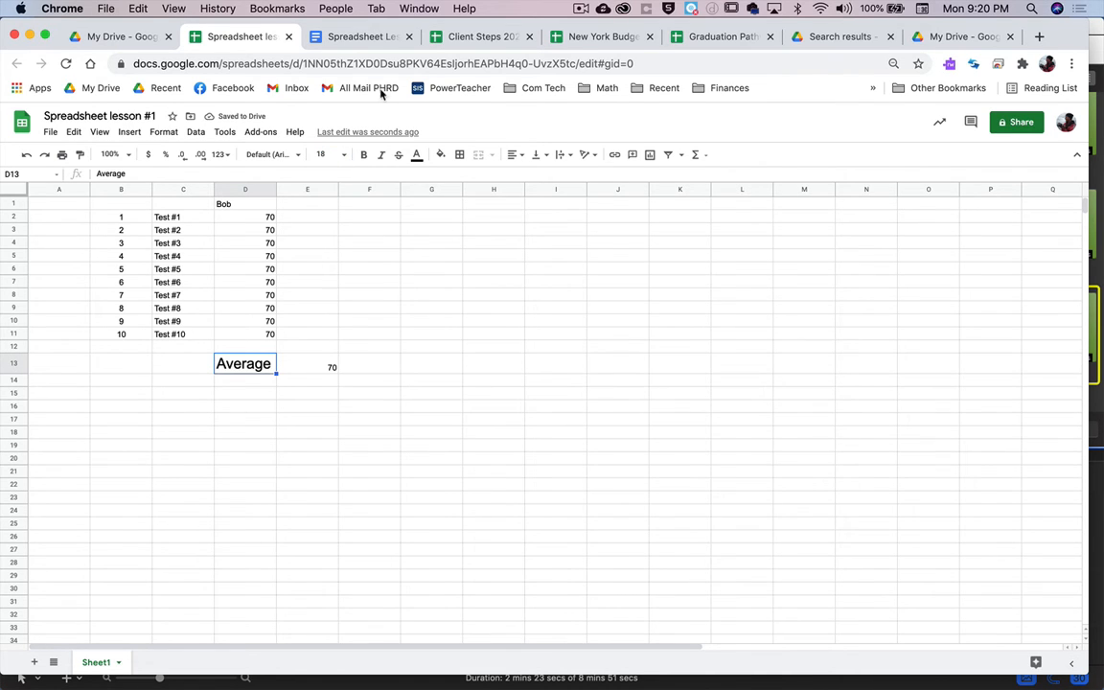
click(363, 155)
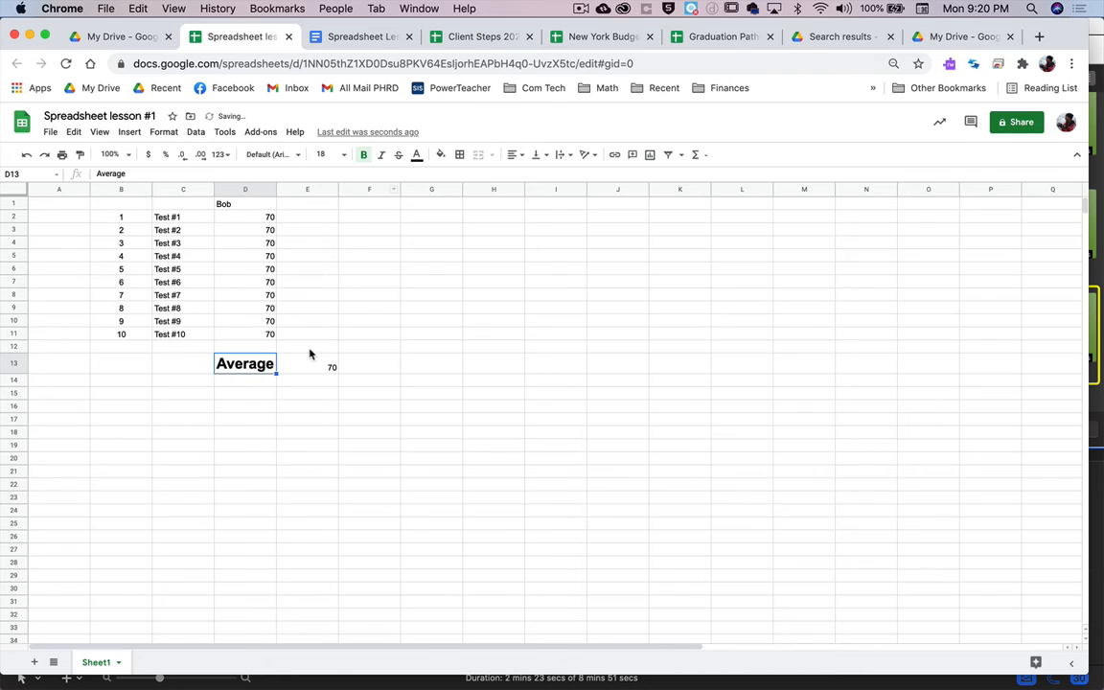
Step: Give the average result in E13 a yellow fill and set its font size to 18
click(302, 371)
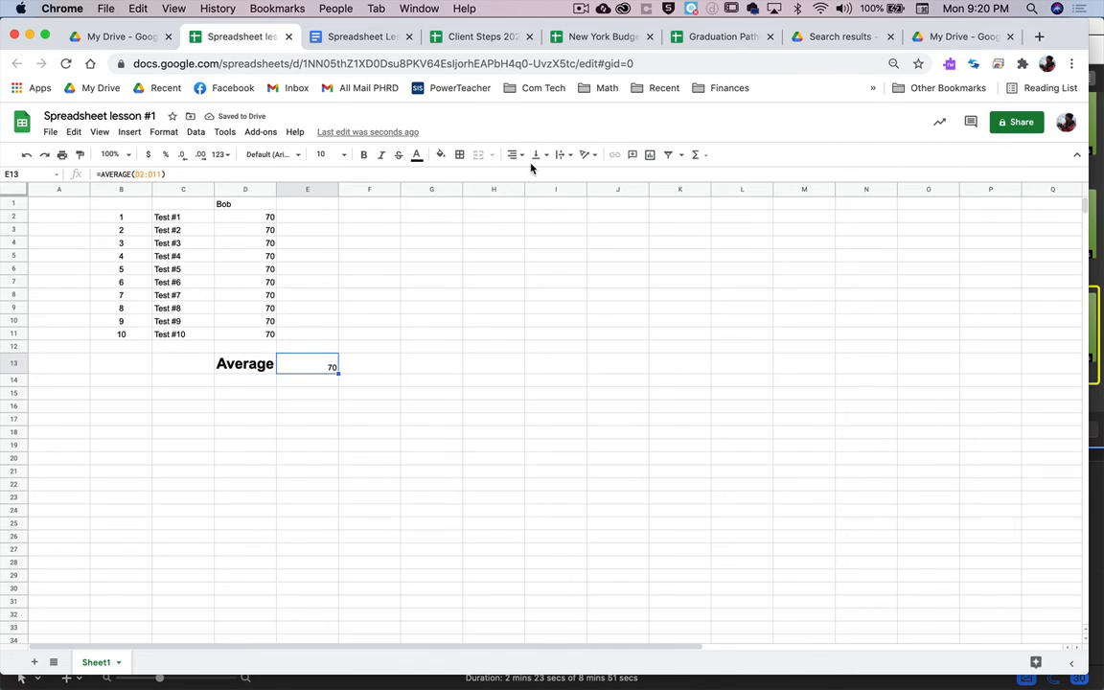
click(441, 154)
click(483, 211)
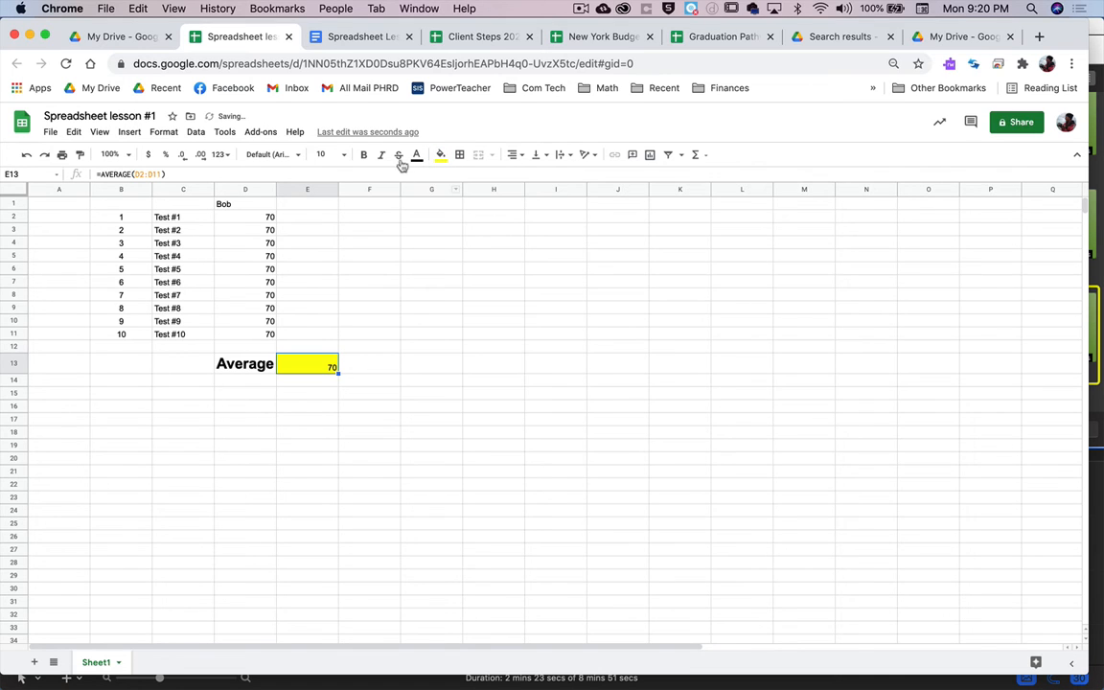
click(324, 154)
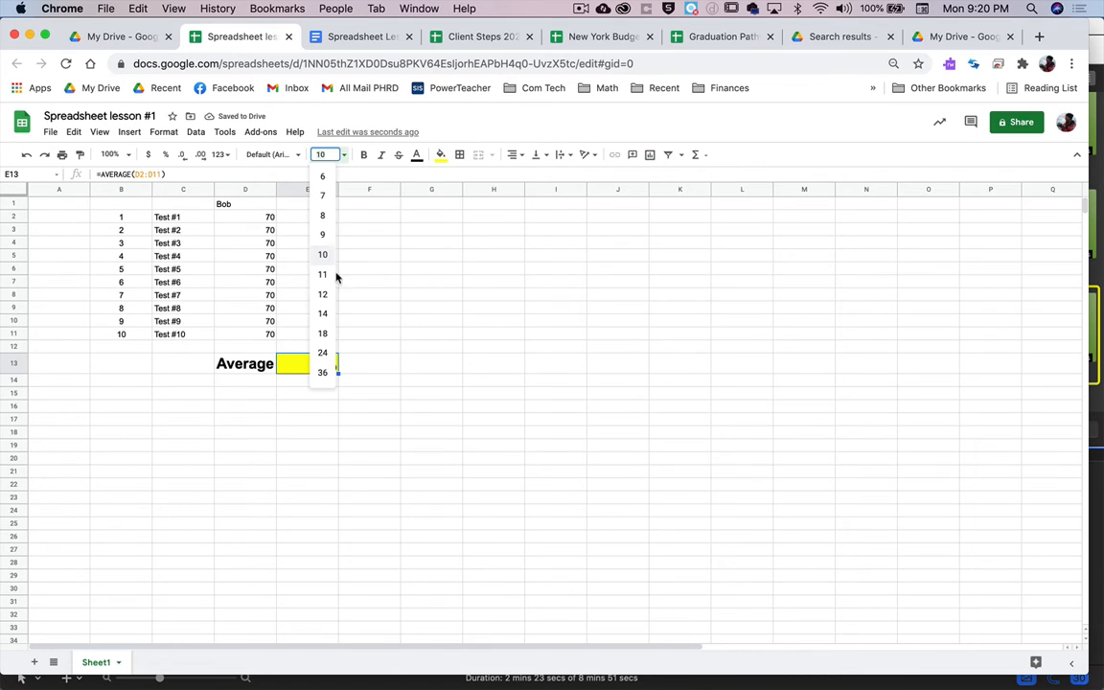
click(322, 333)
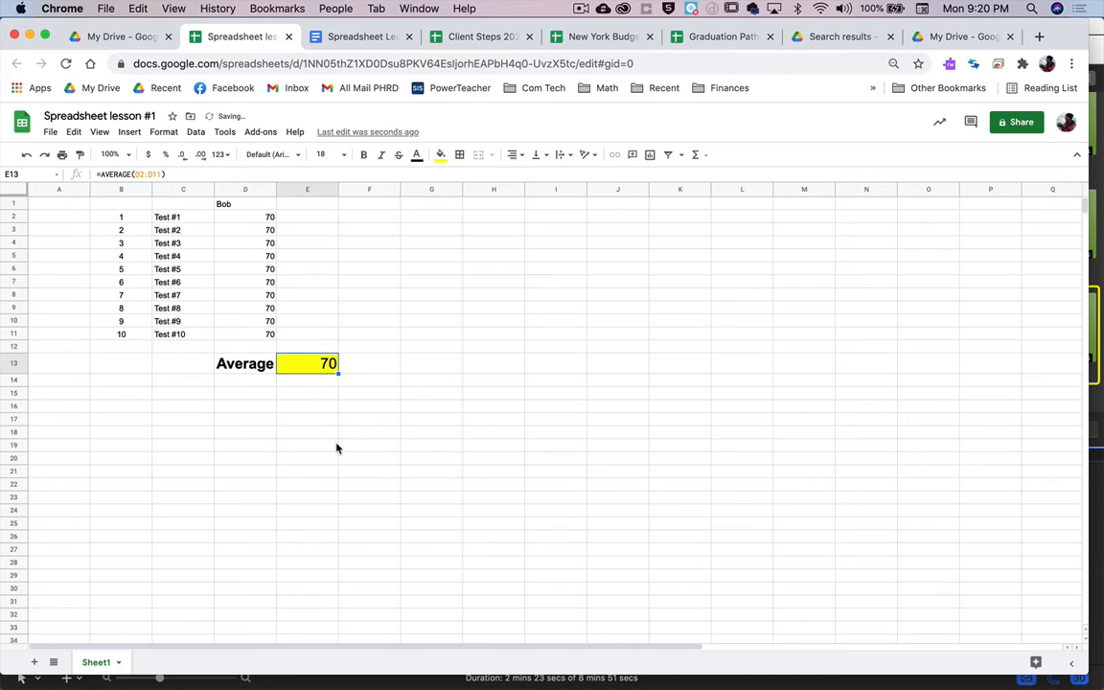
click(310, 388)
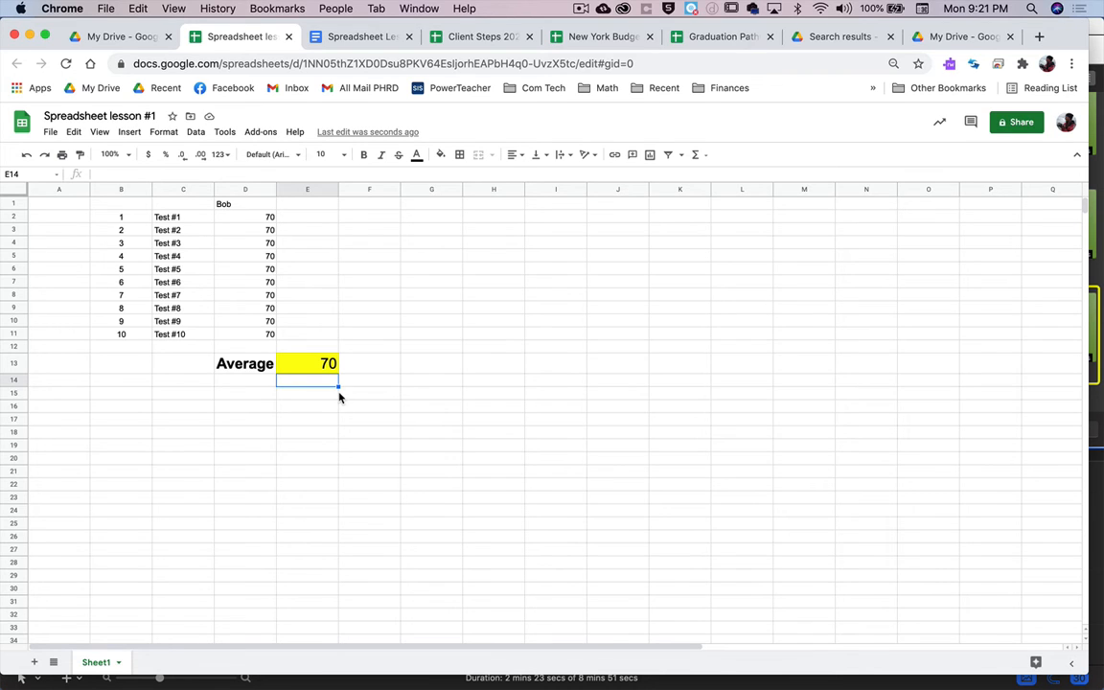
Step: Change the marks for Test #1, Test #6 and Test #9 to 0
click(261, 221)
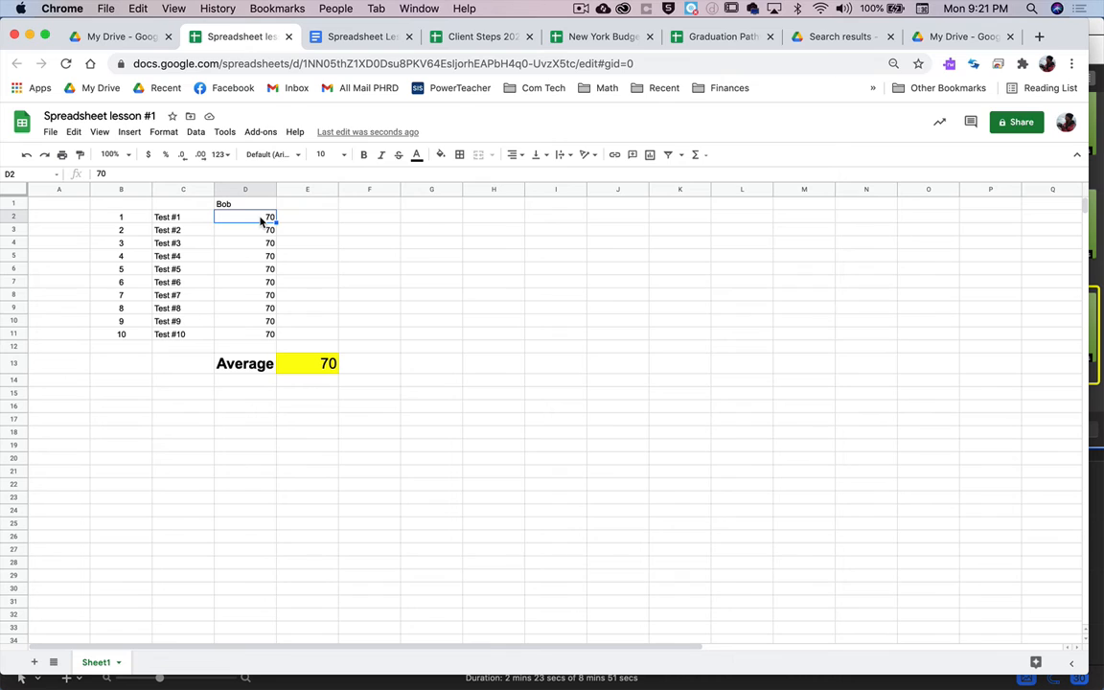
text(0)
key(Return)
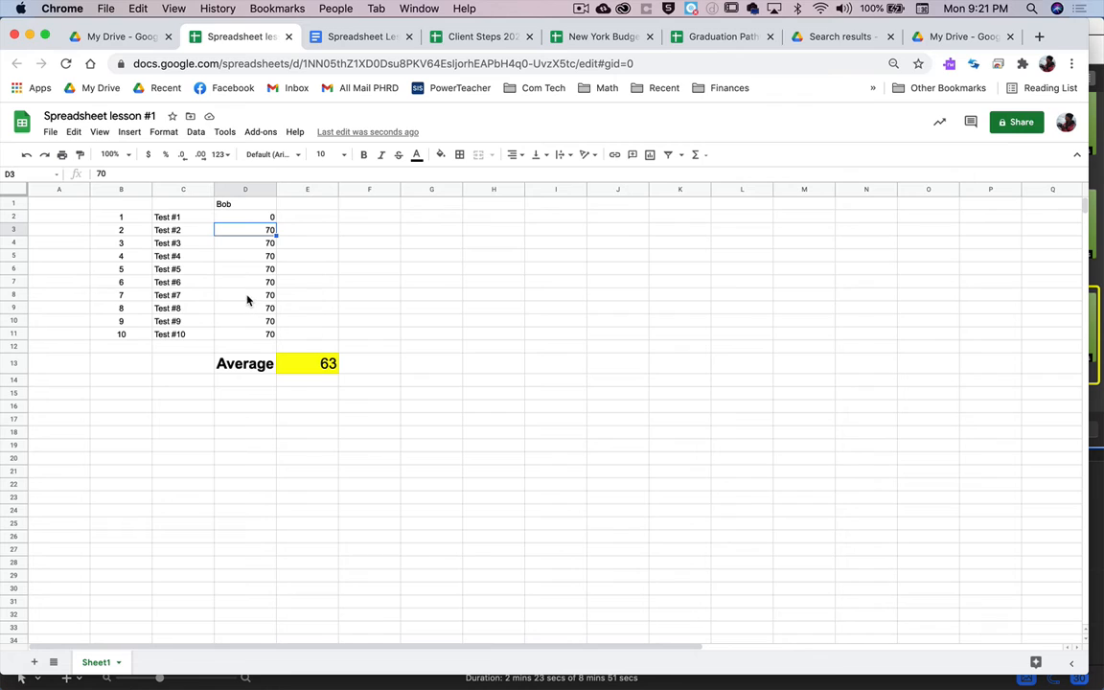
click(246, 284)
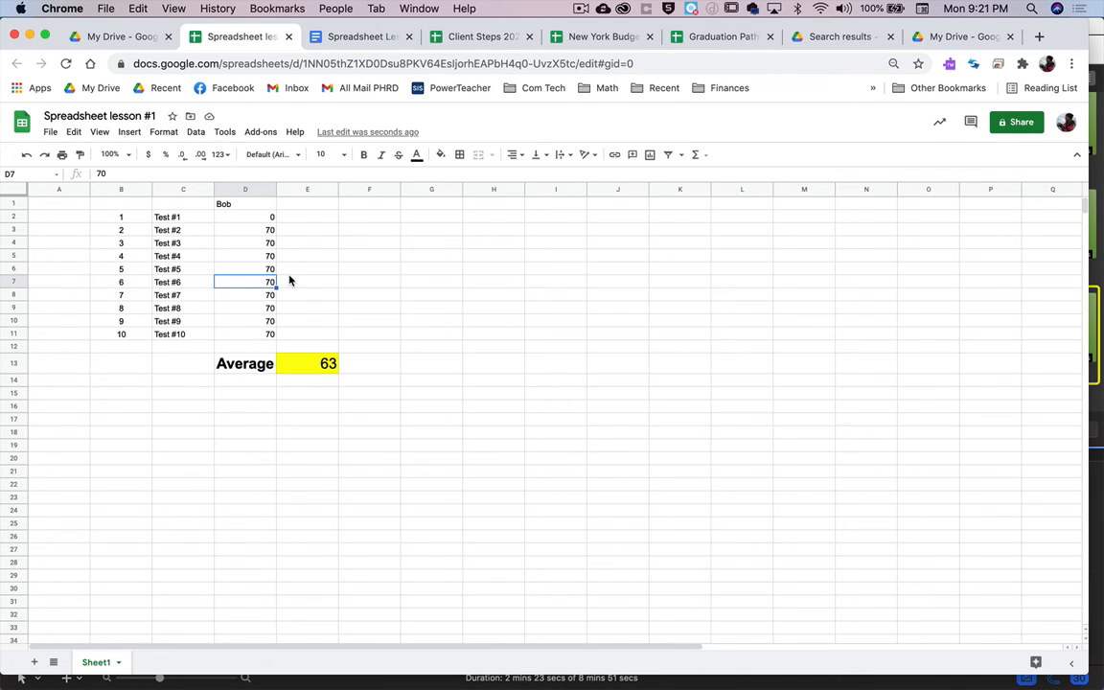
text(0)
key(Return)
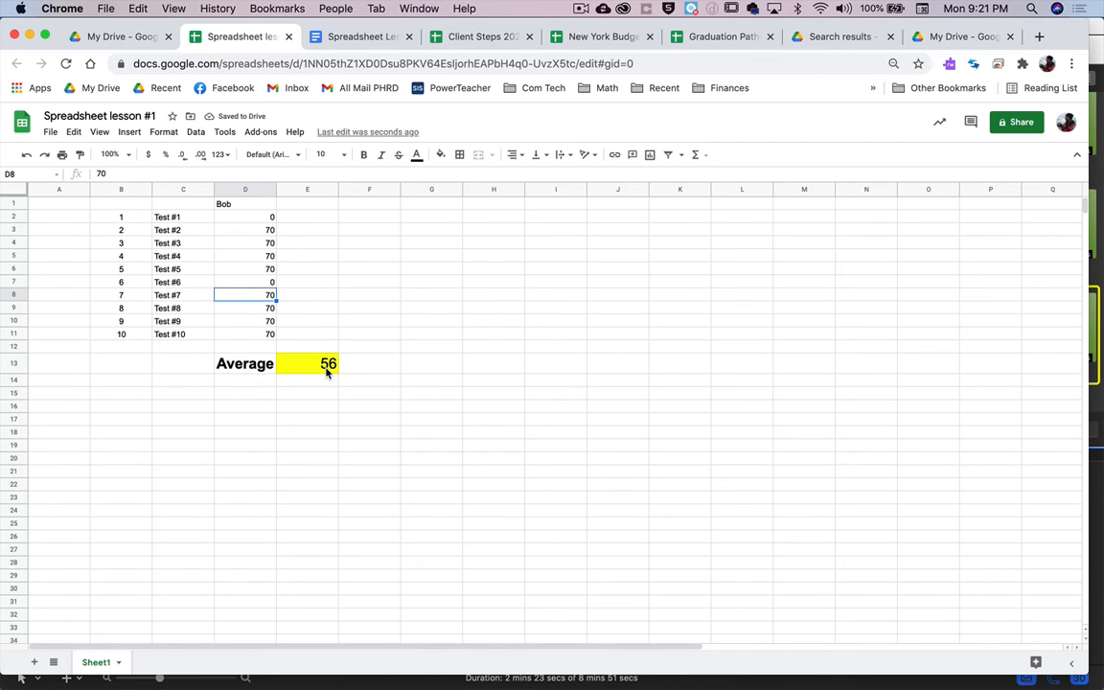
click(252, 324)
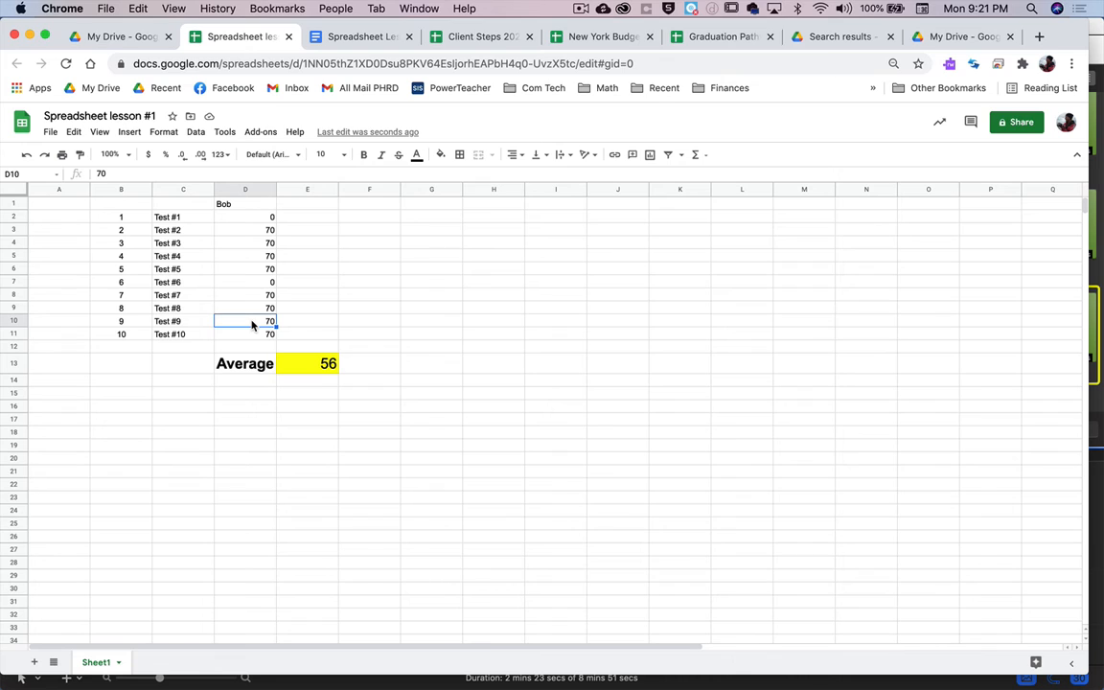
text(0)
key(Return)
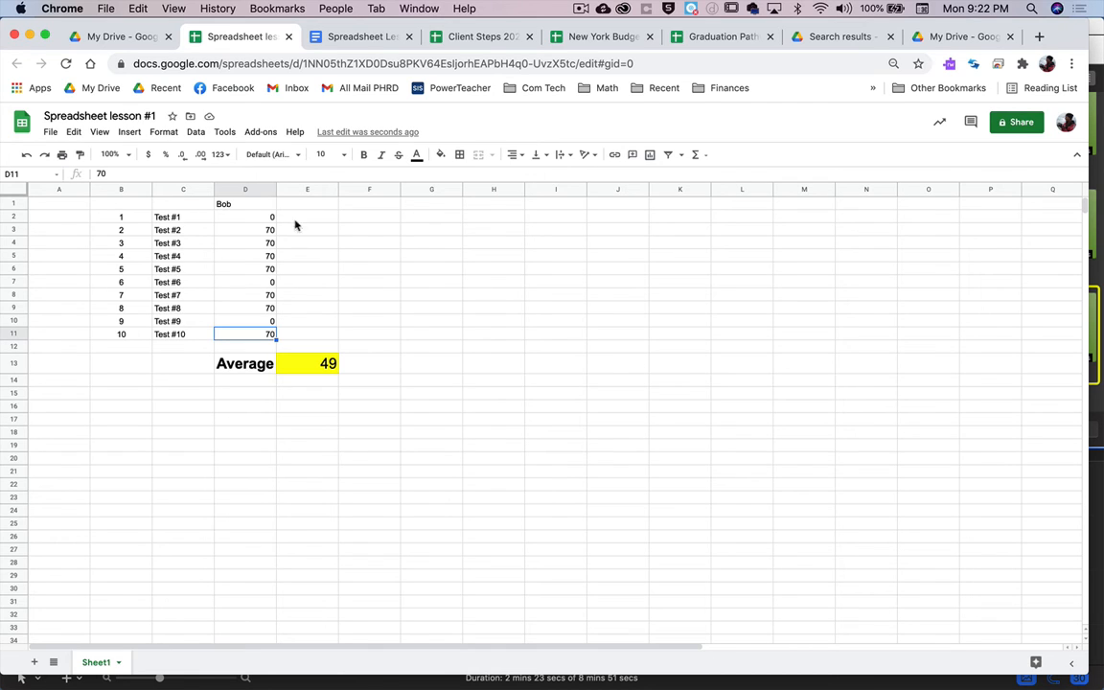
click(173, 219)
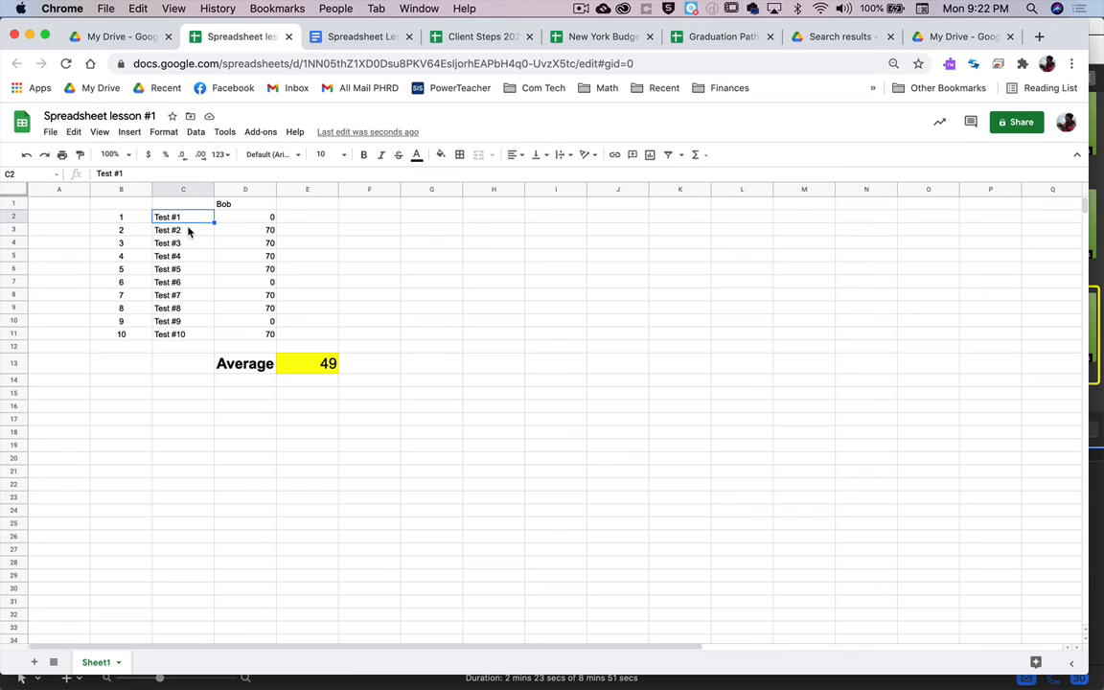
shift+click(244, 334)
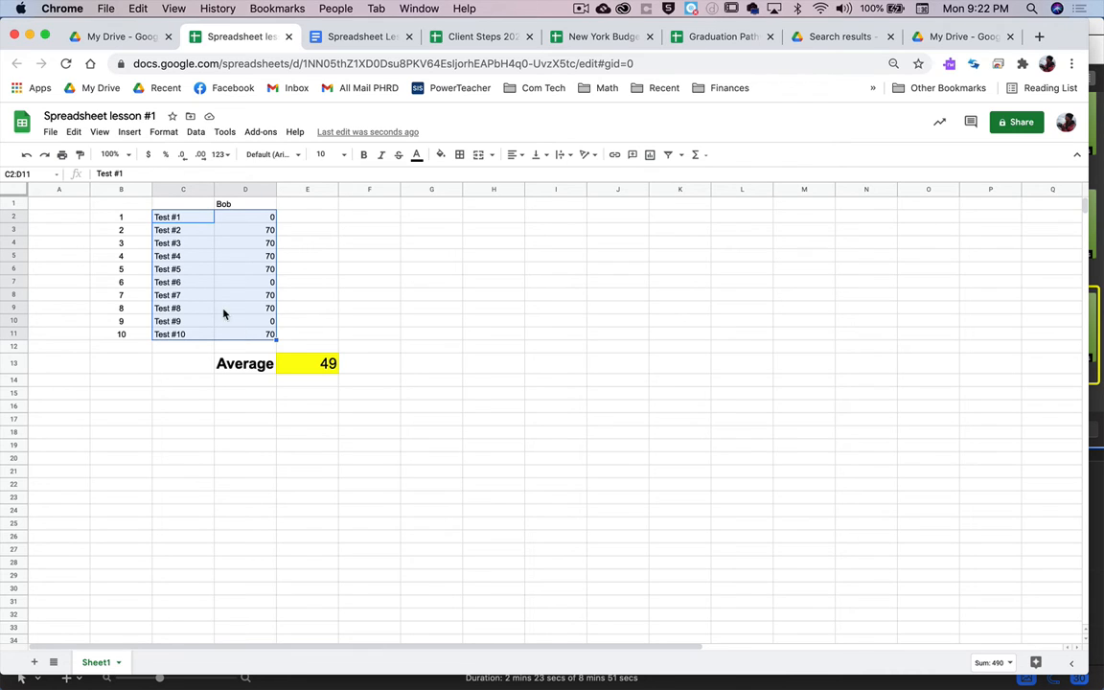
click(330, 311)
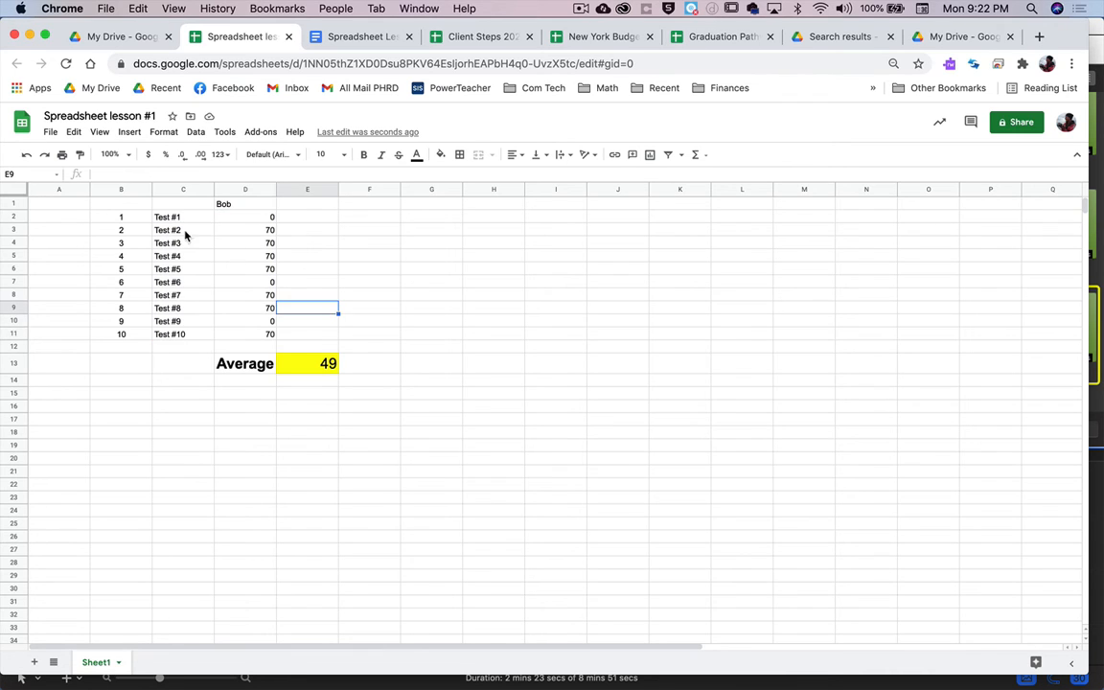
Step: Move the "Test #1" label from C2 to E6 and undo the move
drag(192, 217, 266, 337)
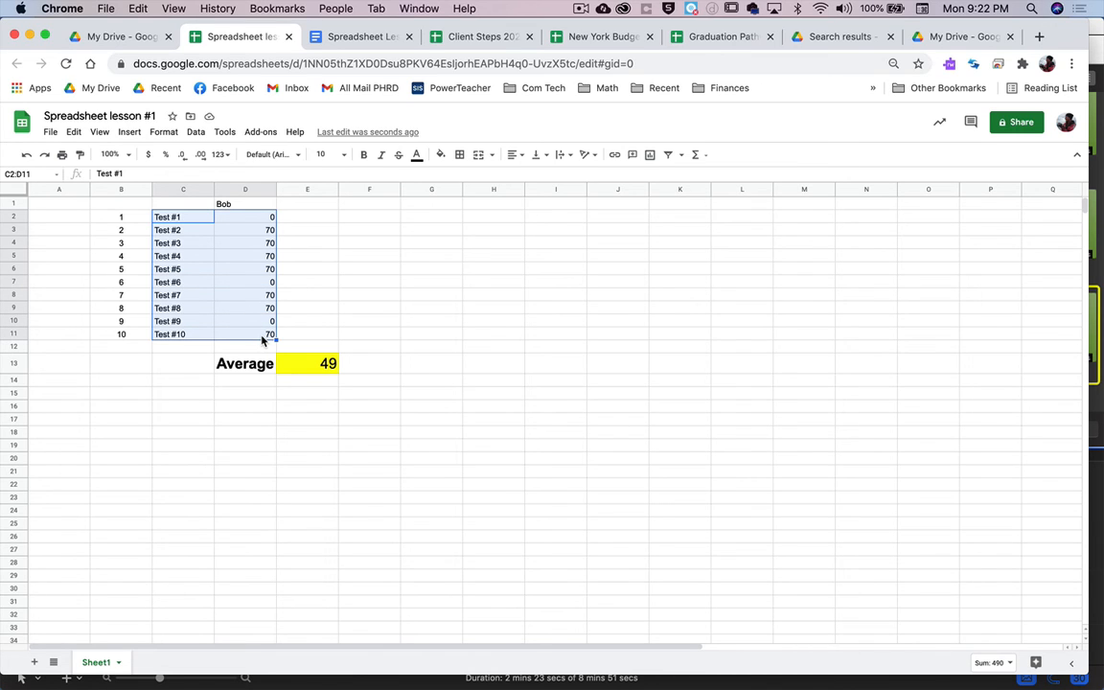
click(186, 218)
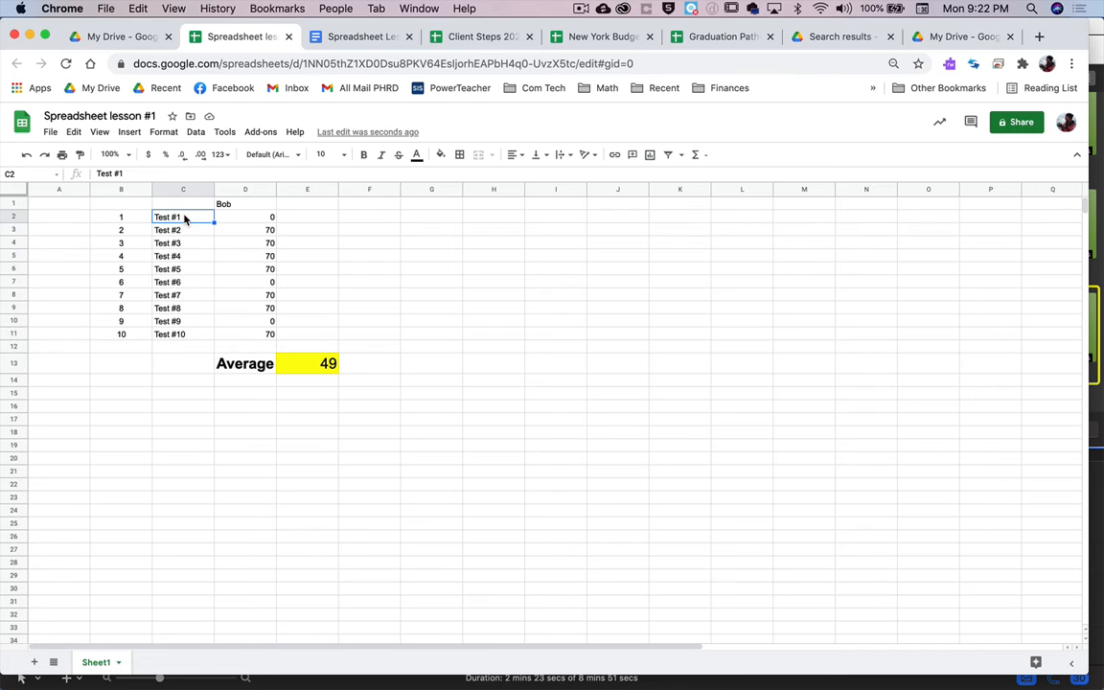
drag(191, 219, 325, 271)
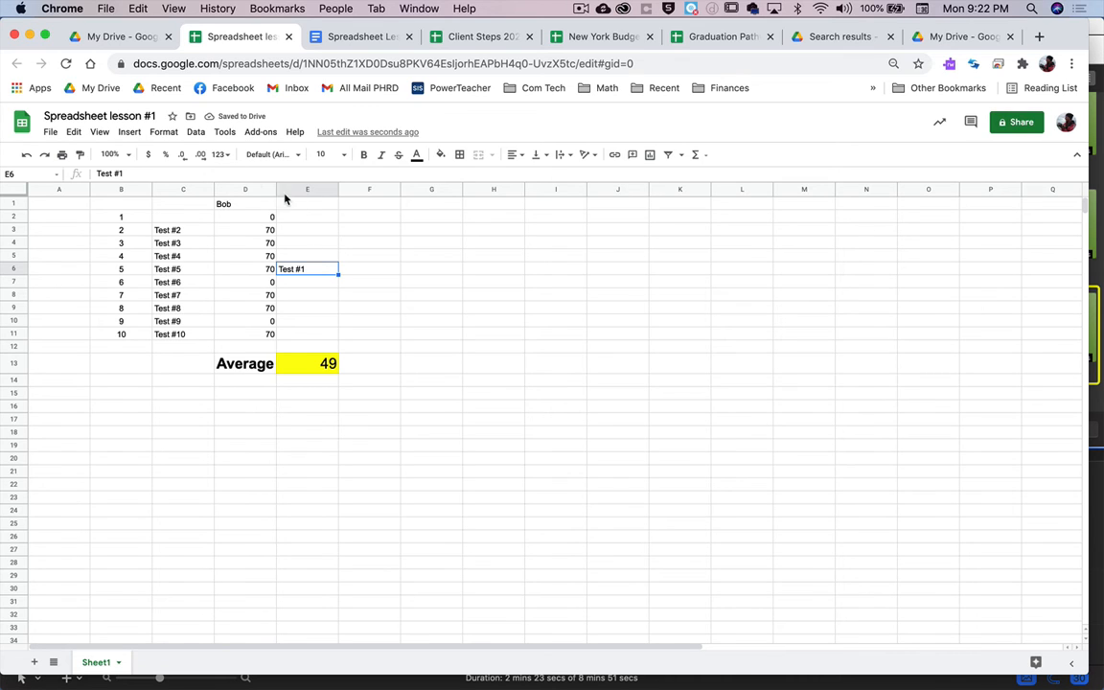
click(74, 133)
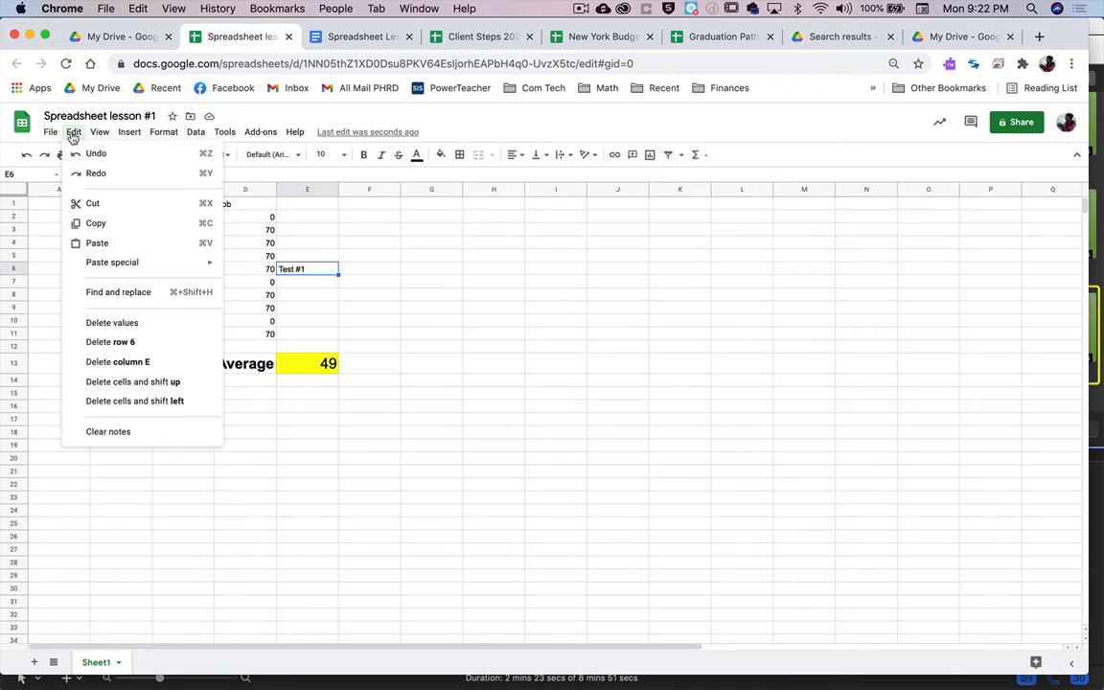
click(73, 136)
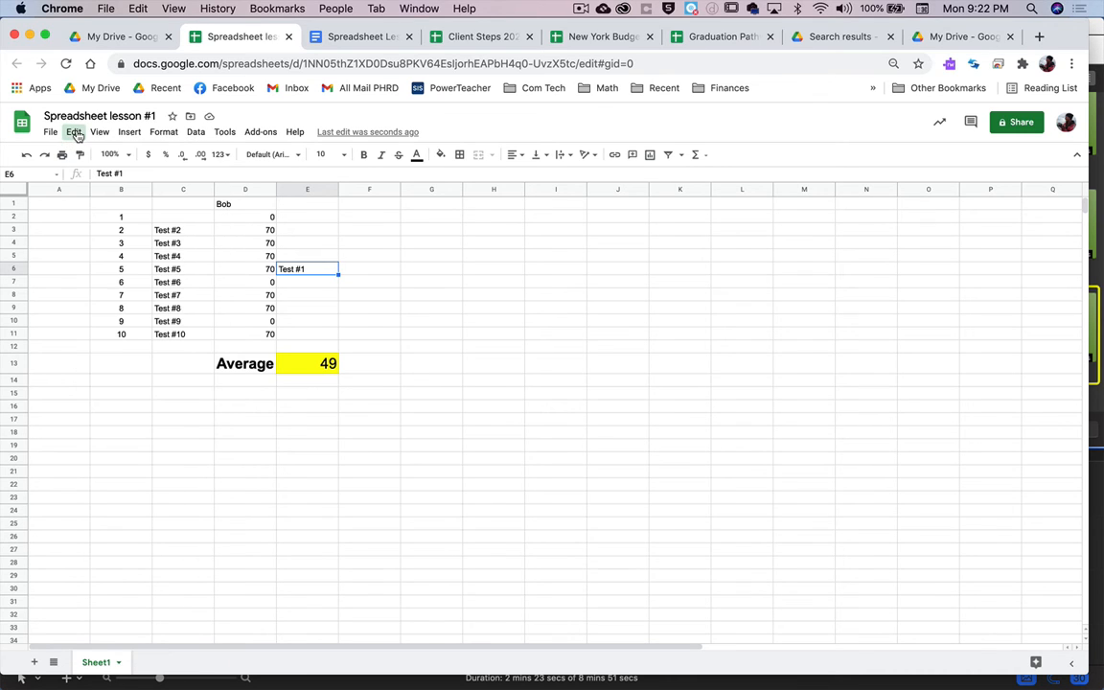
click(27, 156)
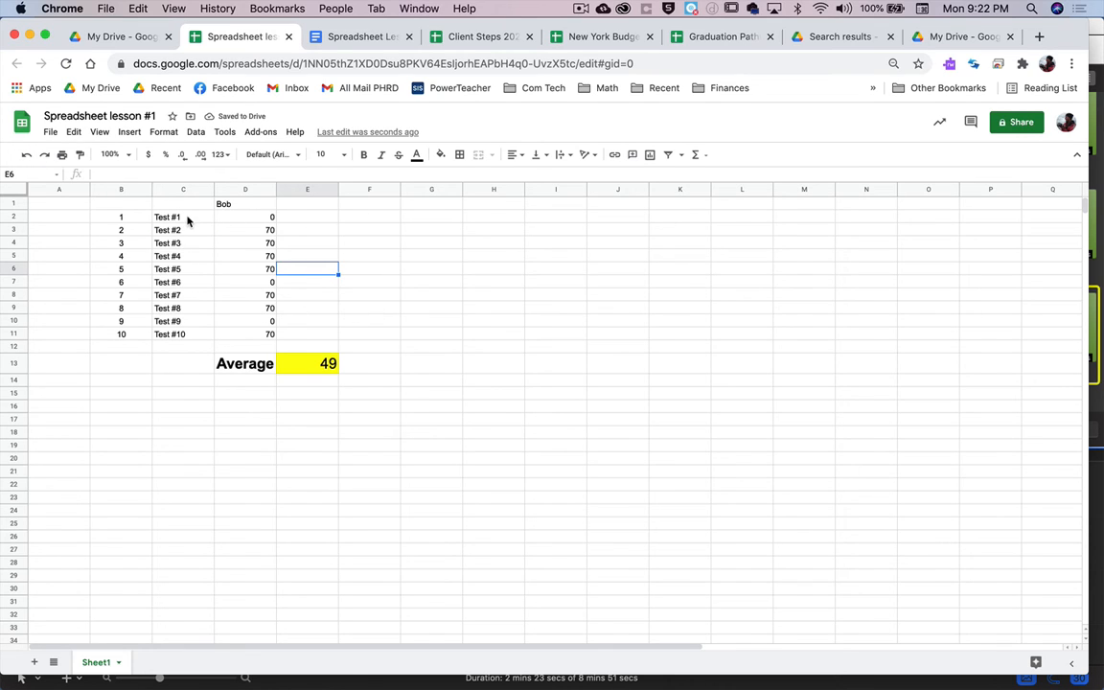
Step: Insert a column chart of the tests and marks in C2:D11 and place it beside the data, starting at column F
drag(187, 216, 245, 340)
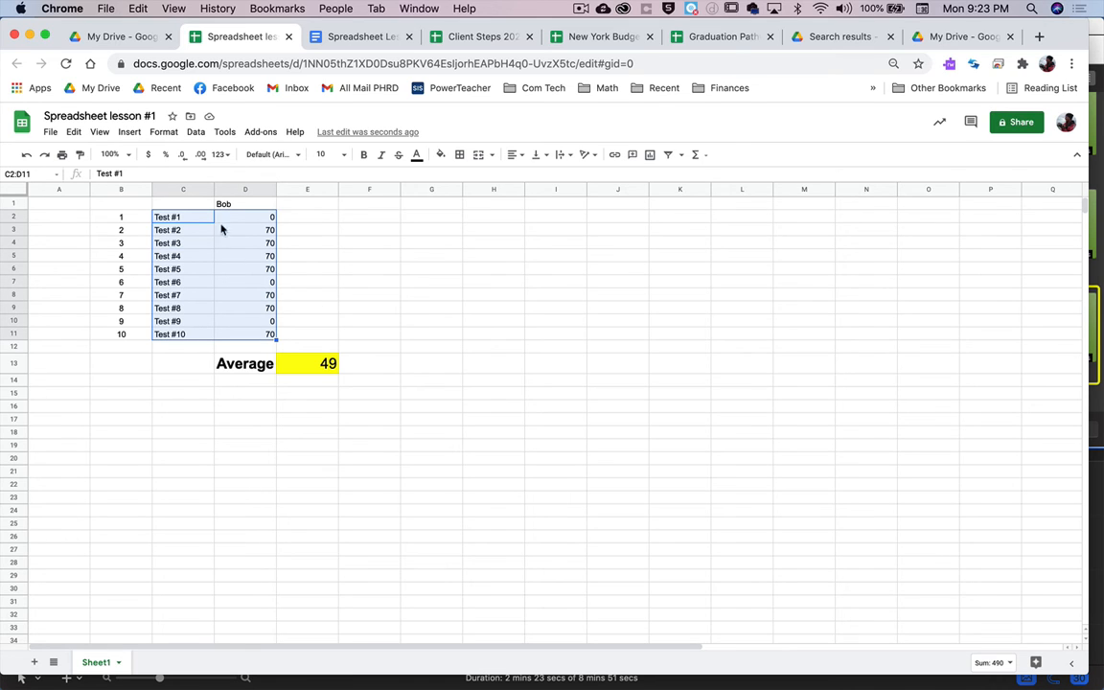
click(130, 133)
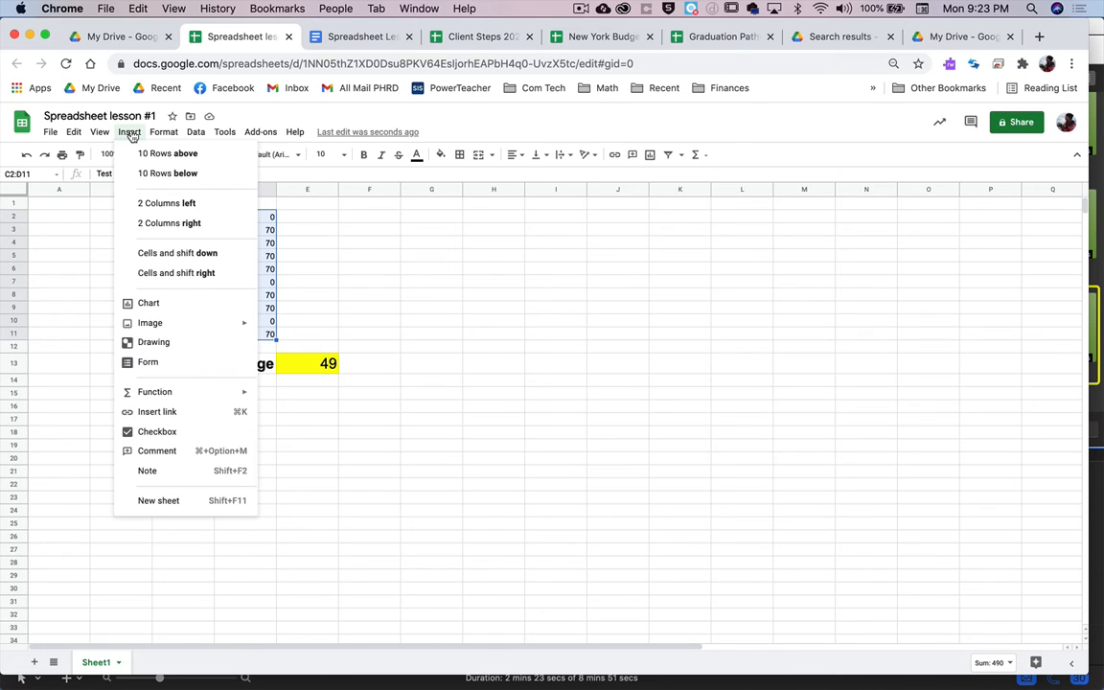
click(139, 303)
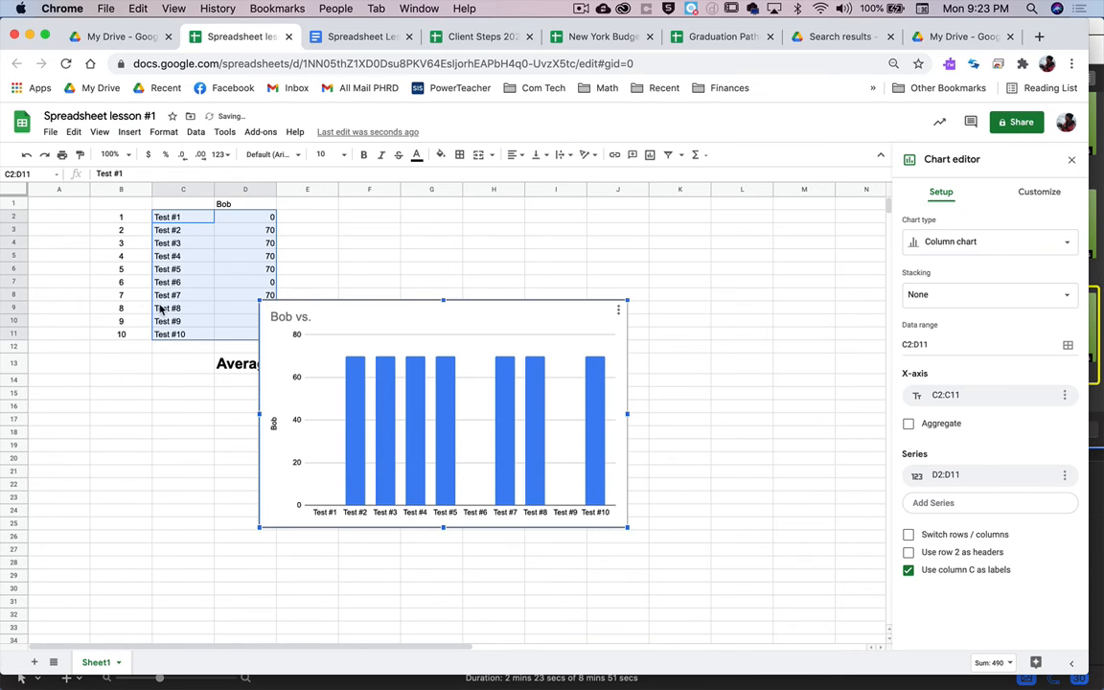
drag(354, 316, 469, 231)
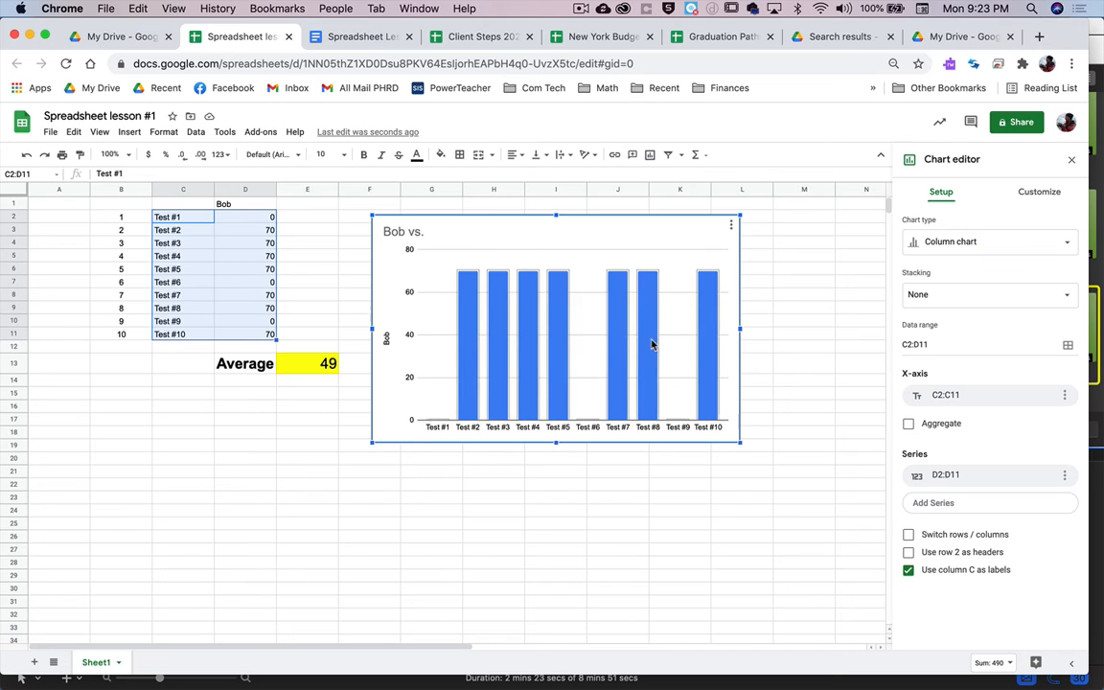
Step: Browse the available chart types and keep the column chart
click(952, 244)
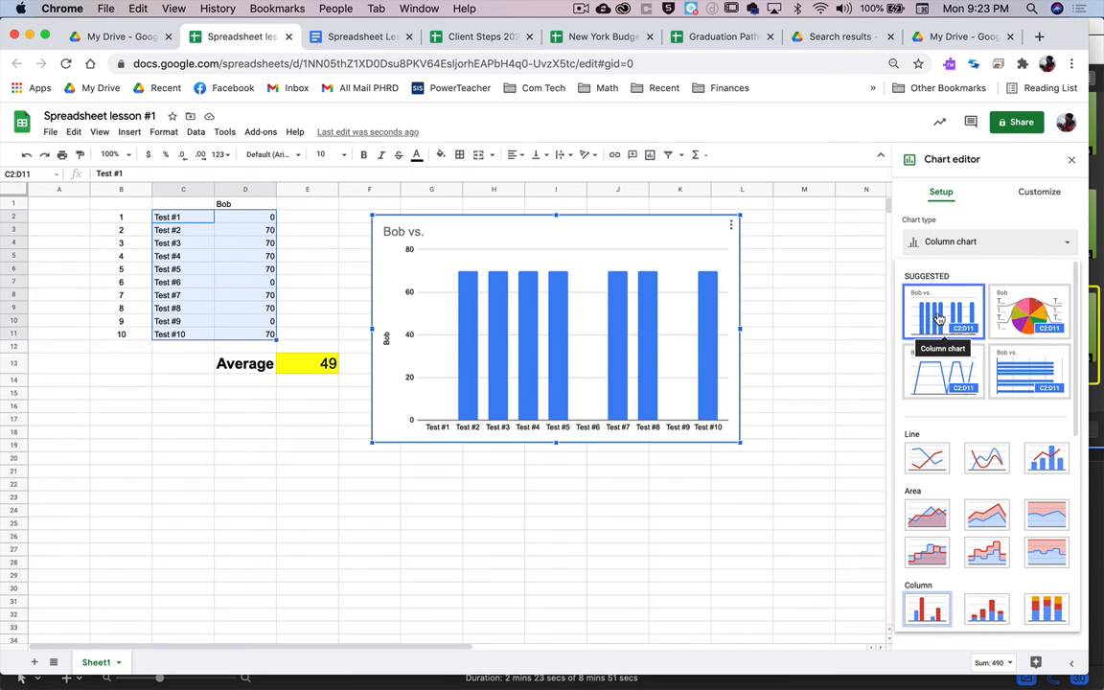
scroll(929, 450, down, 3)
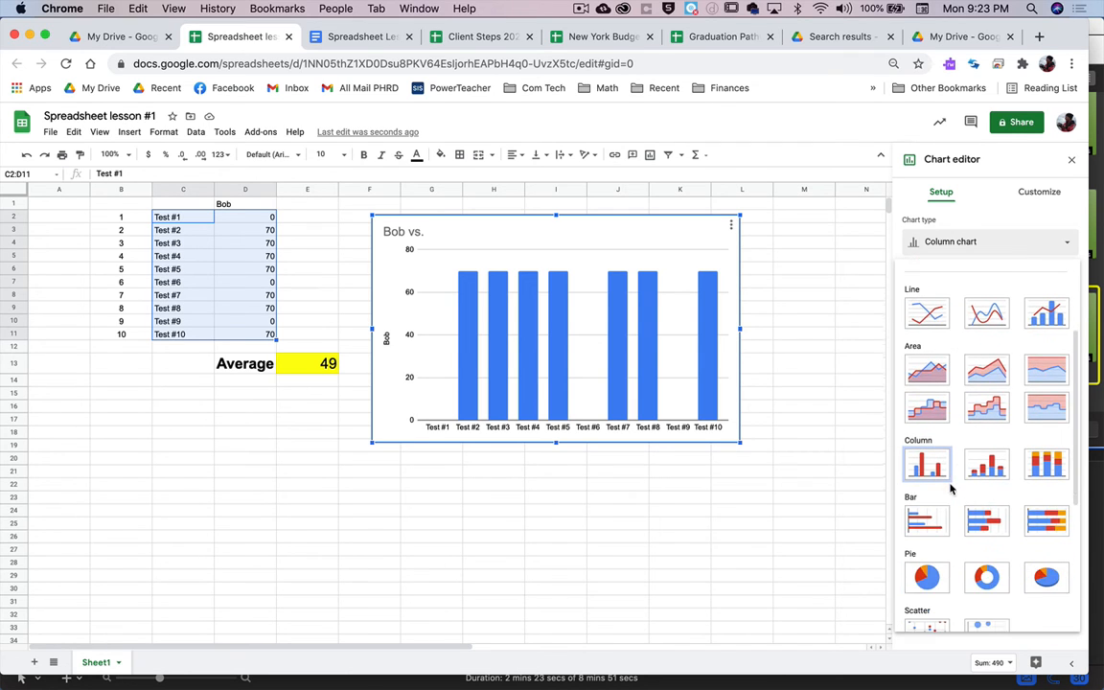
click(932, 463)
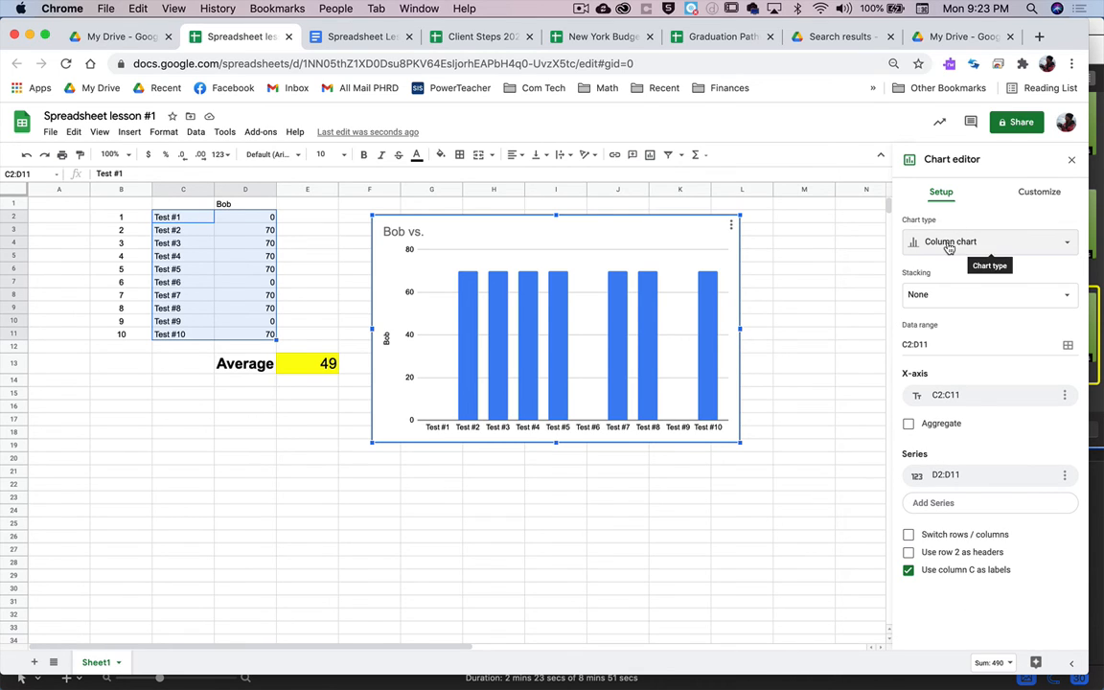
Step: Try the Standard stacking option on the column chart and set stacking back to None
click(923, 299)
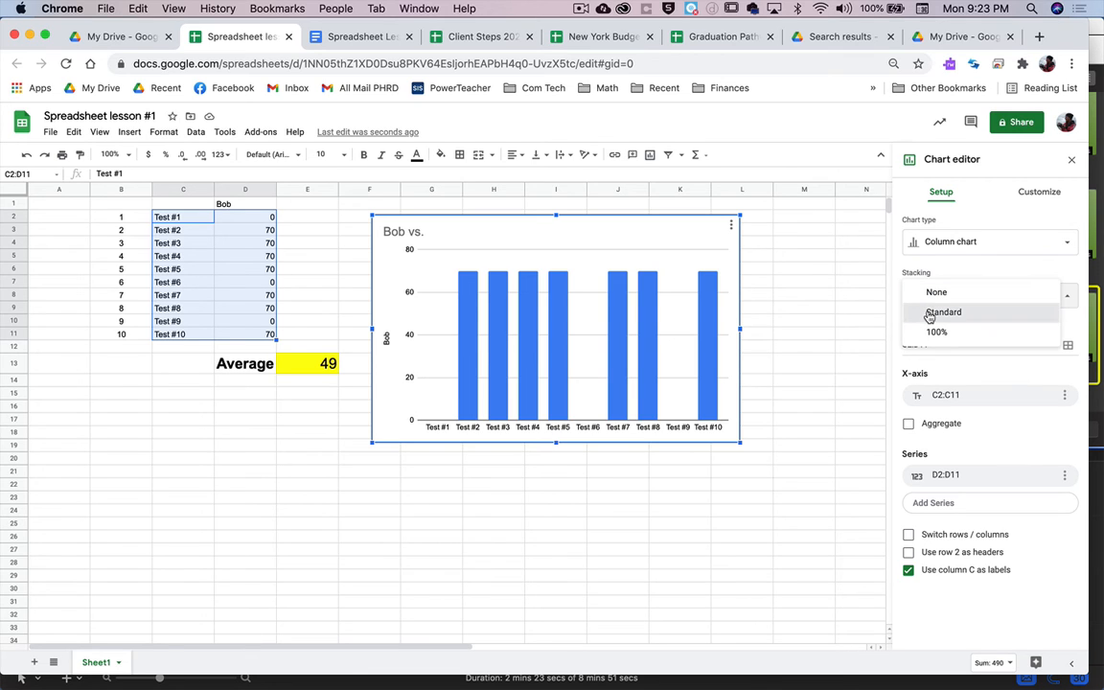
click(928, 312)
click(926, 303)
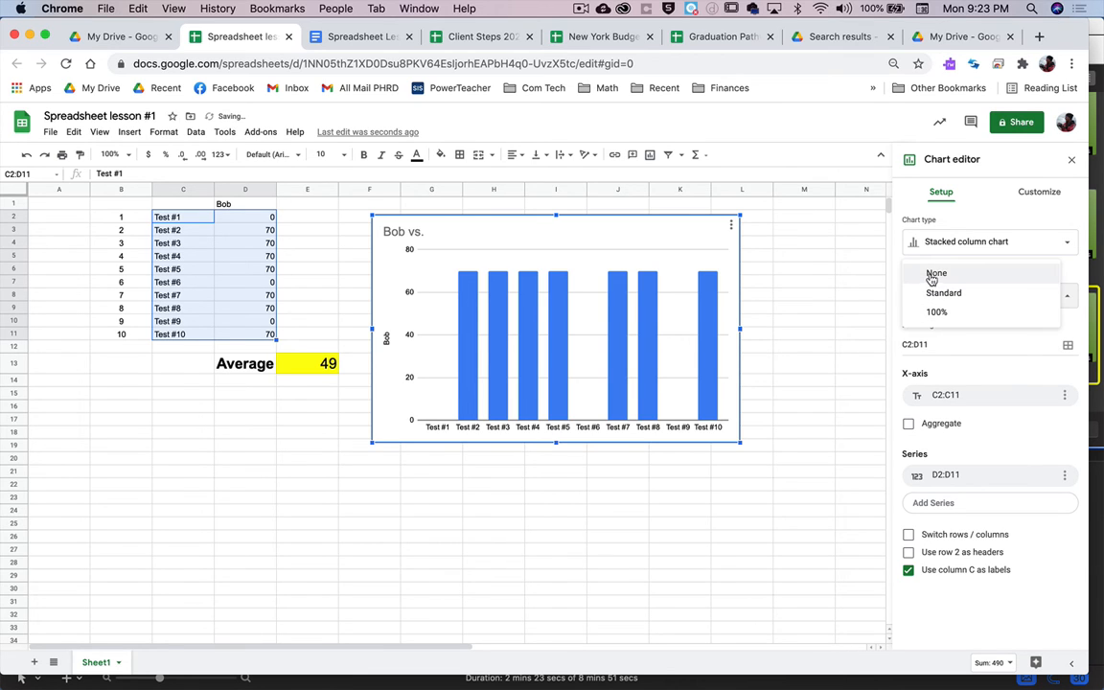
click(930, 276)
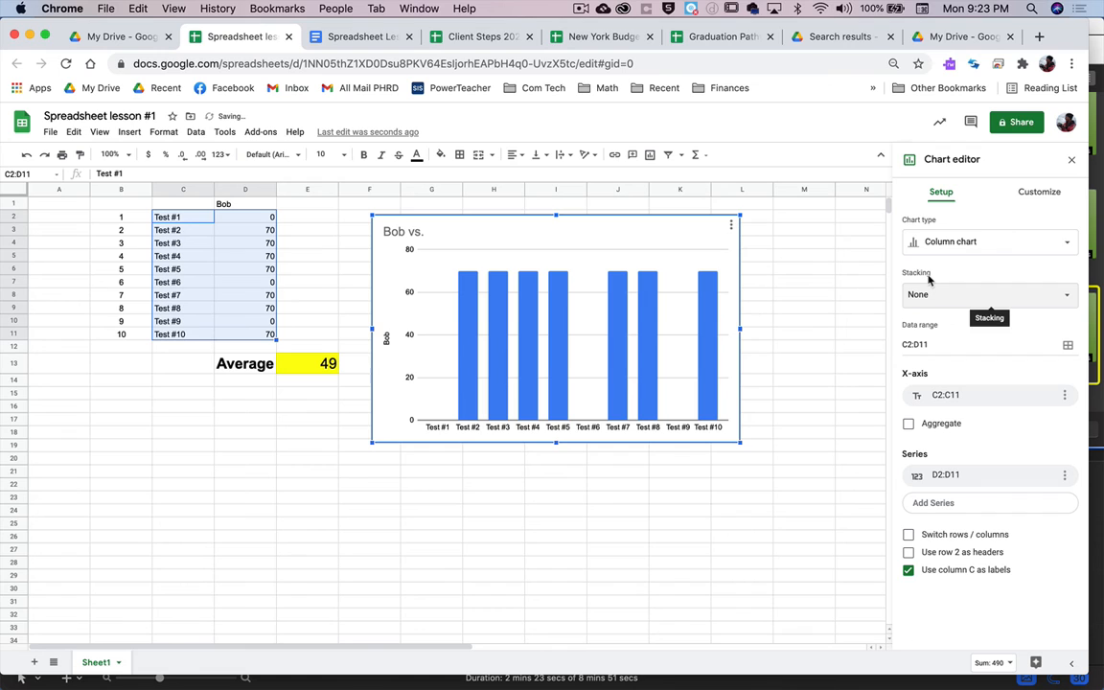
click(925, 298)
click(926, 311)
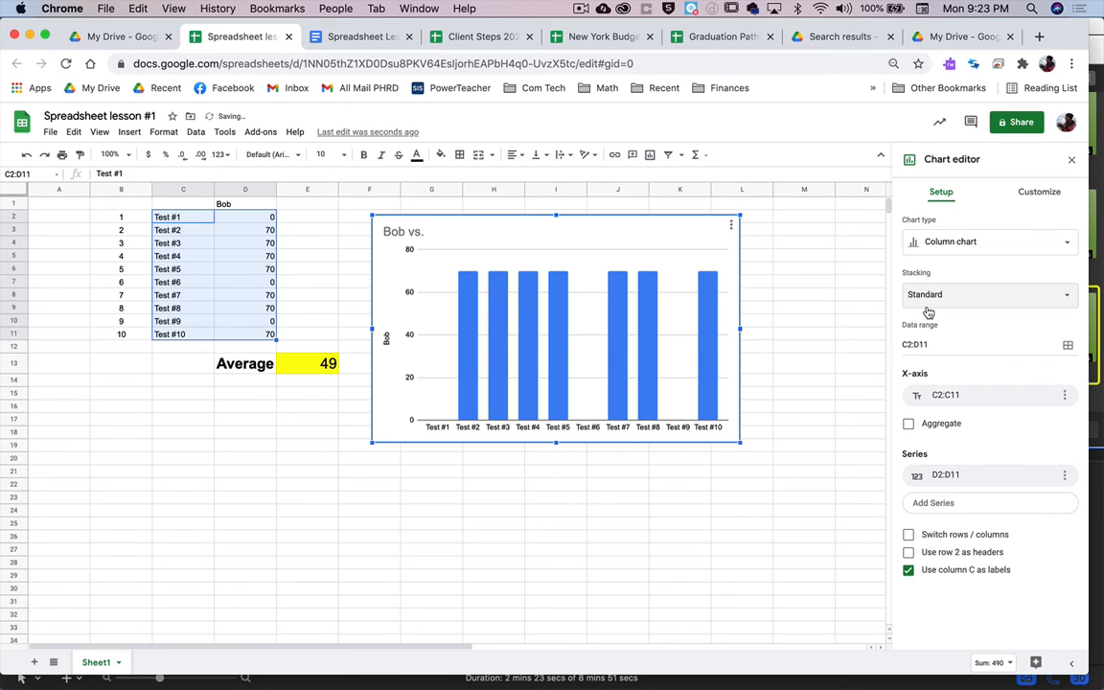
click(926, 298)
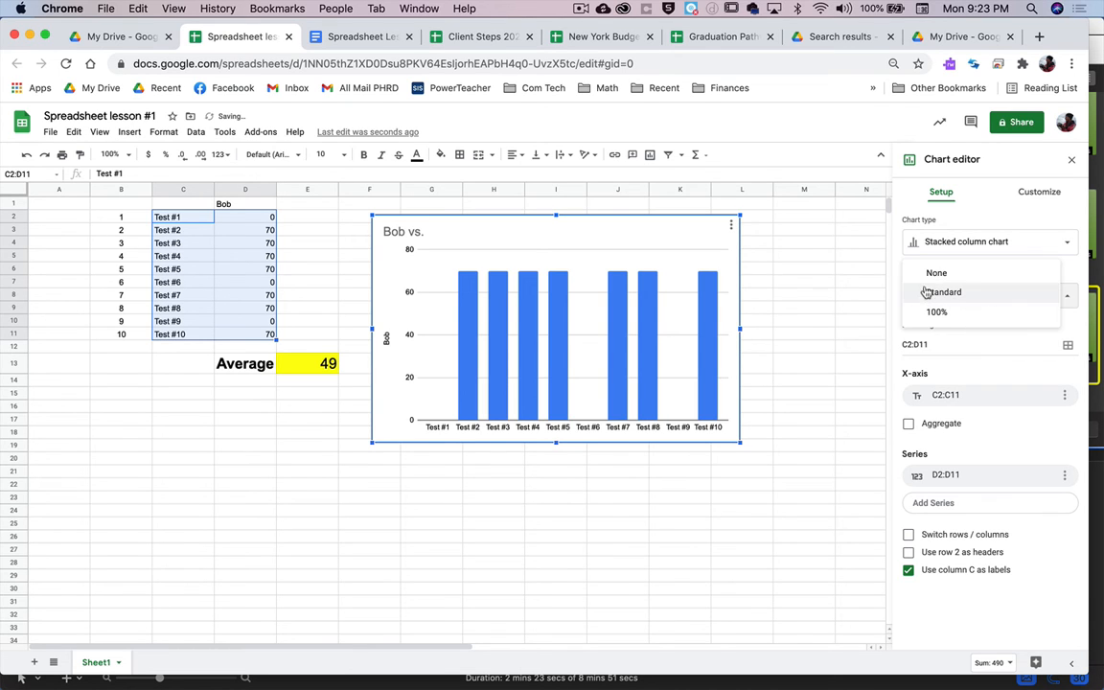
click(921, 276)
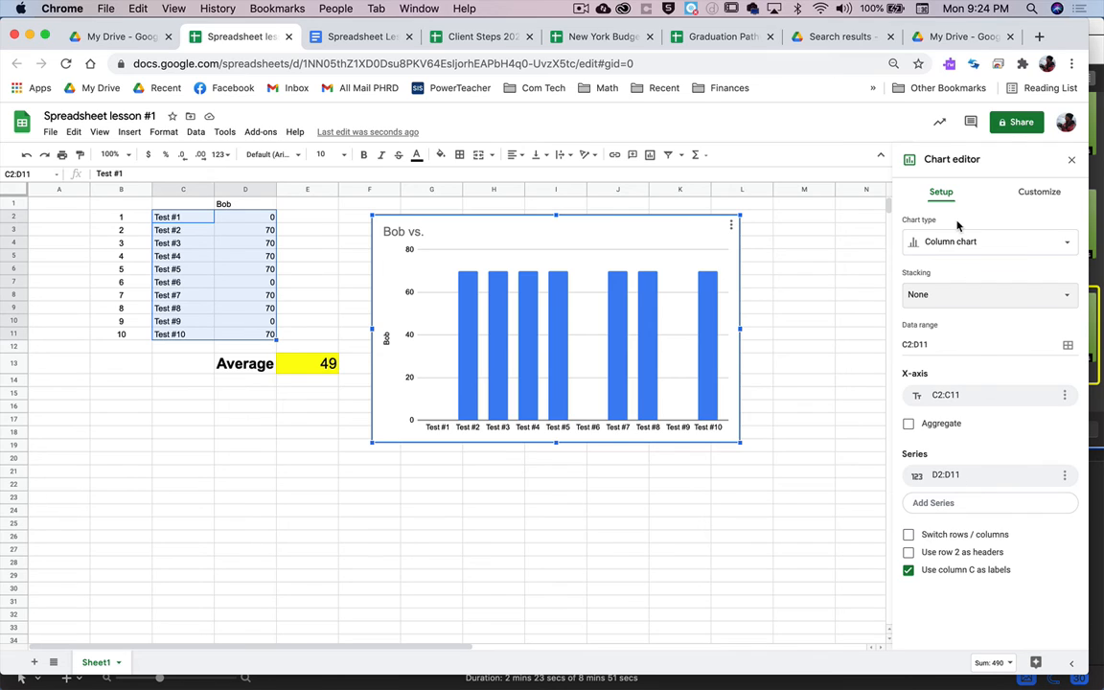
Step: Give the chart a light yellow background and turn on the 3D style
click(1037, 193)
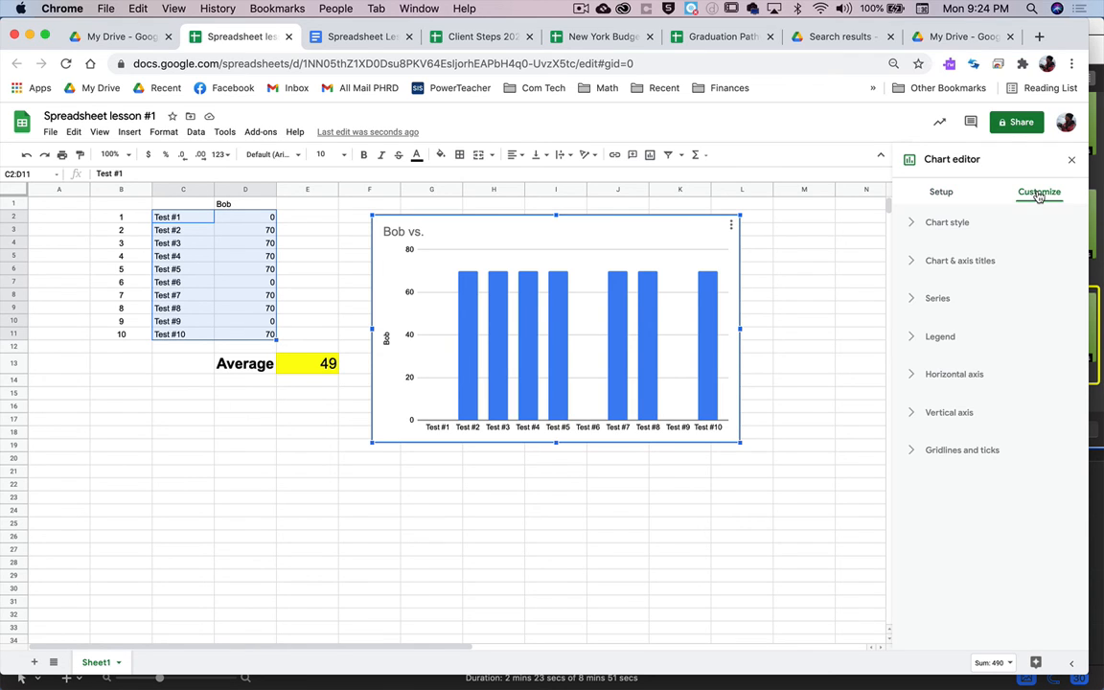
click(913, 223)
click(935, 277)
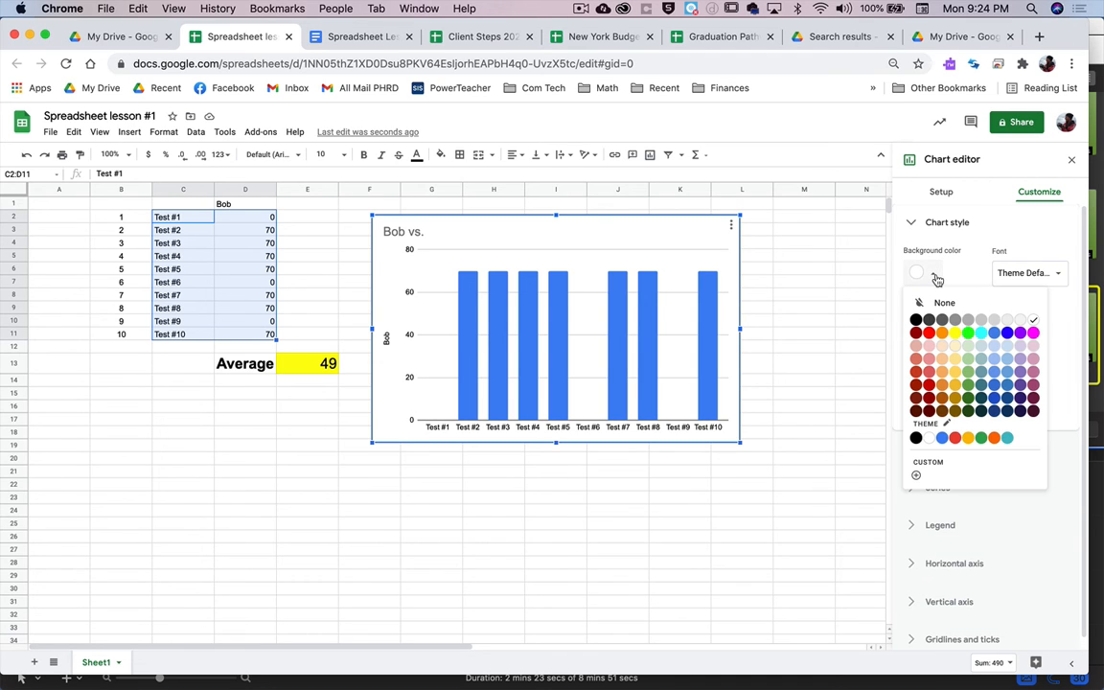
click(968, 348)
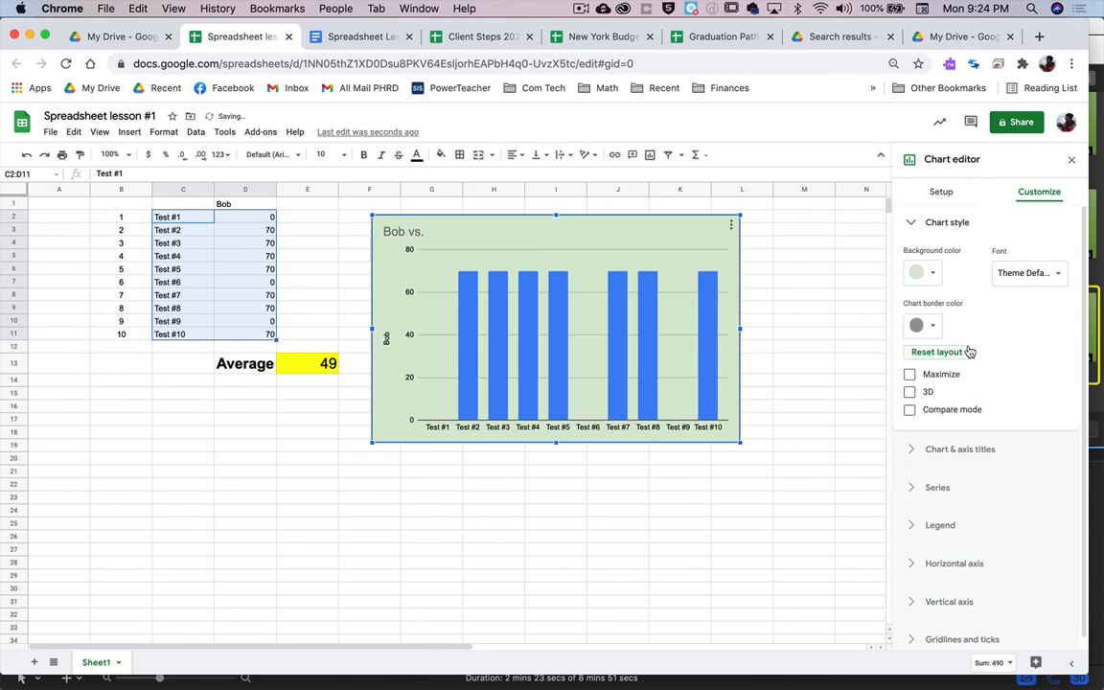
click(924, 272)
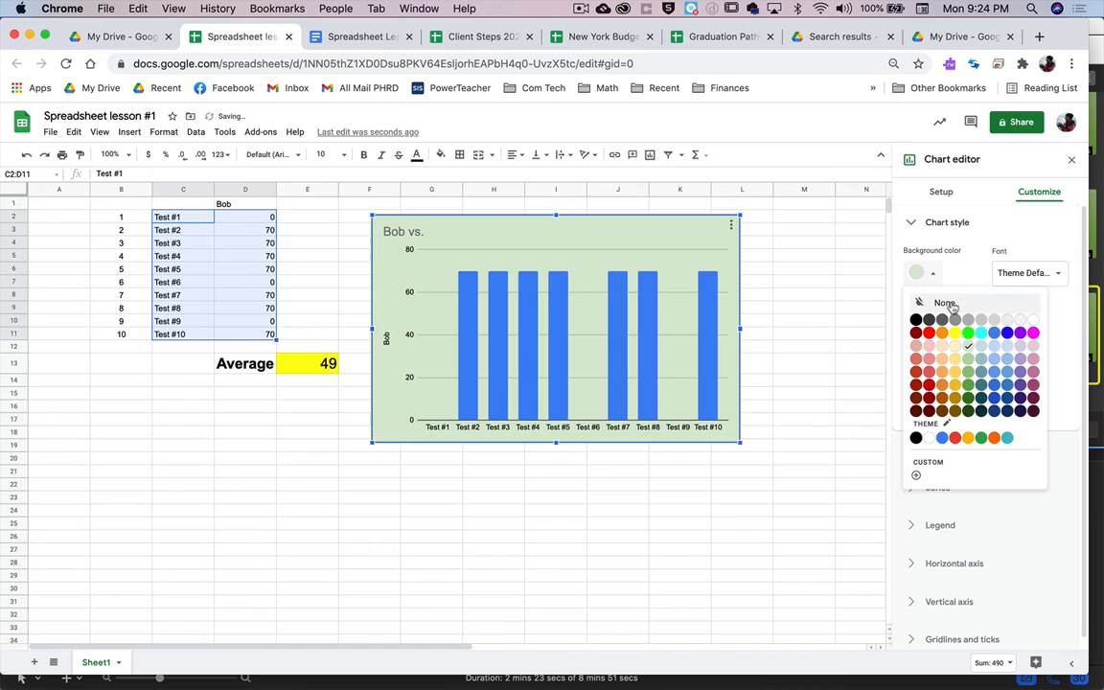
click(955, 347)
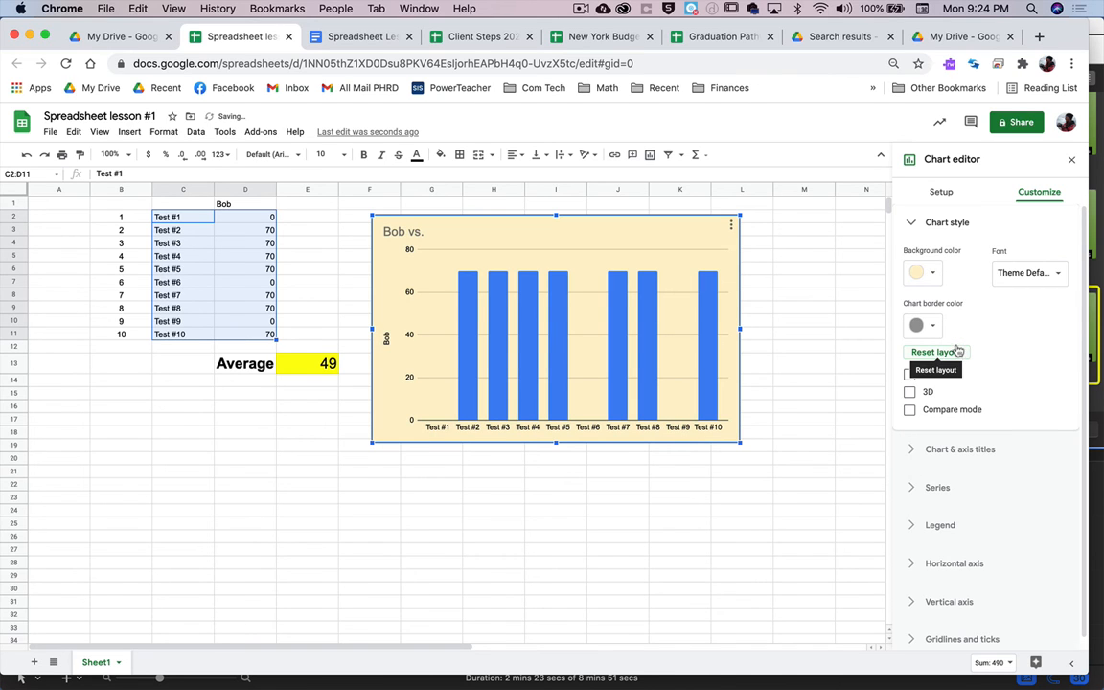
click(910, 392)
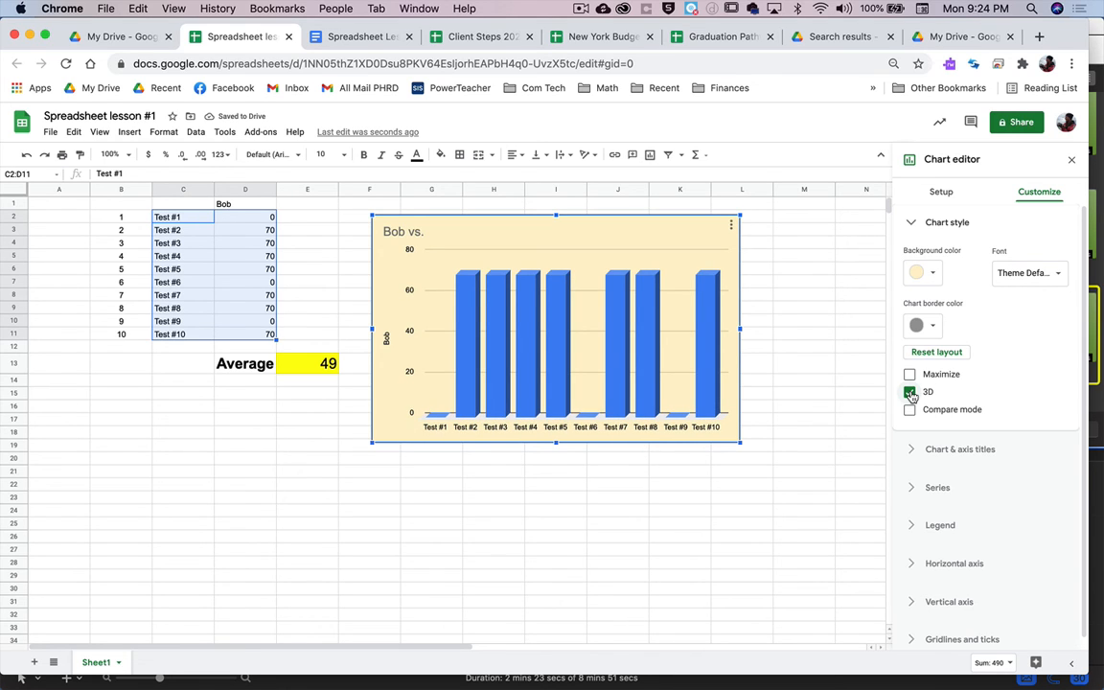
click(1042, 273)
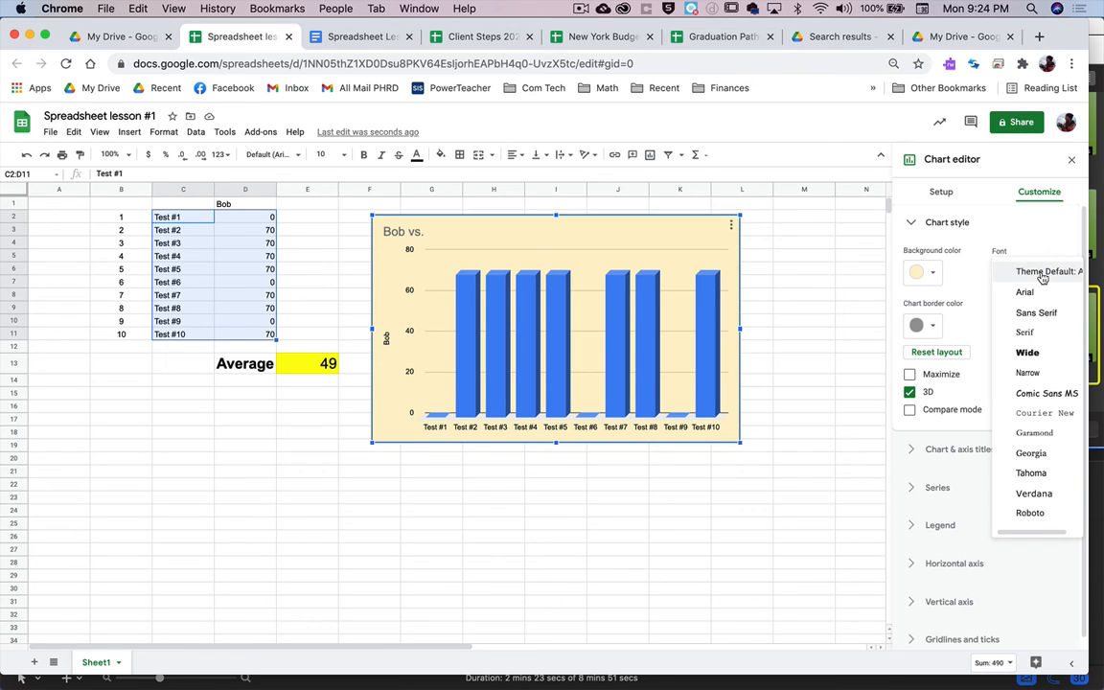
click(979, 284)
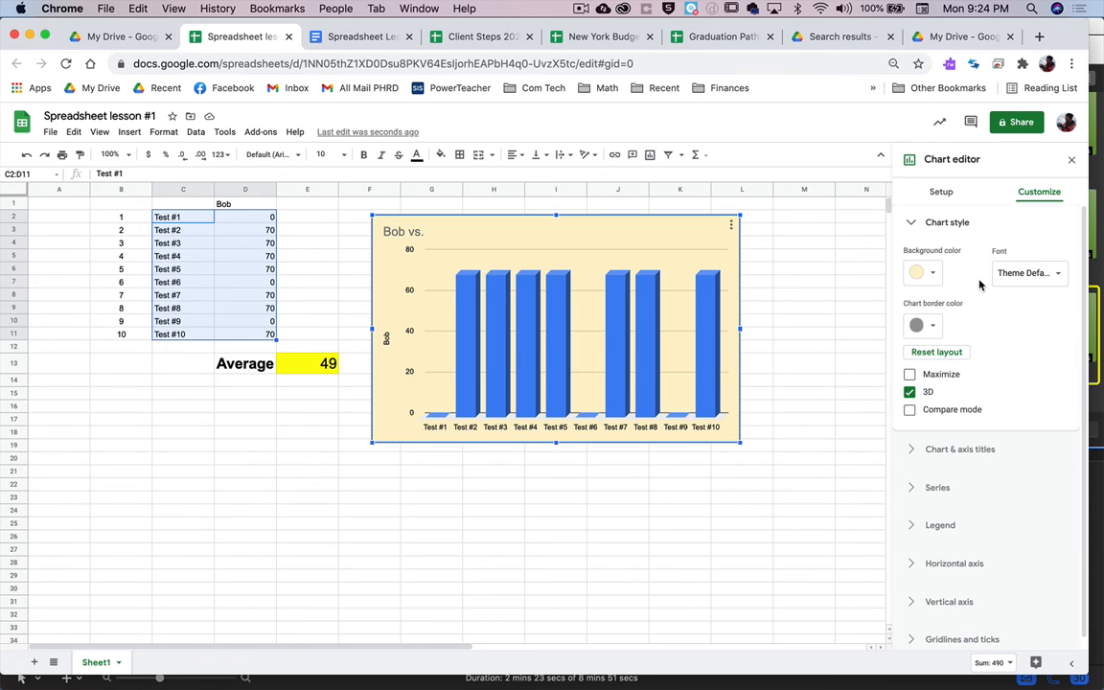
scroll(1015, 366, down, 1)
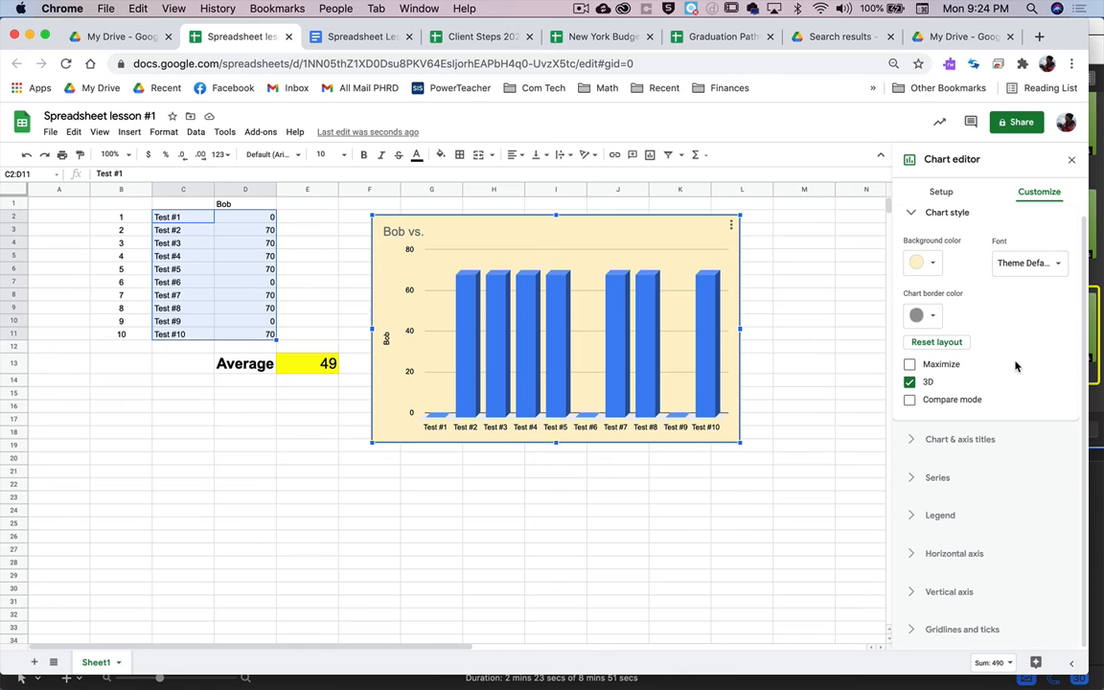
scroll(1015, 367, up, 1)
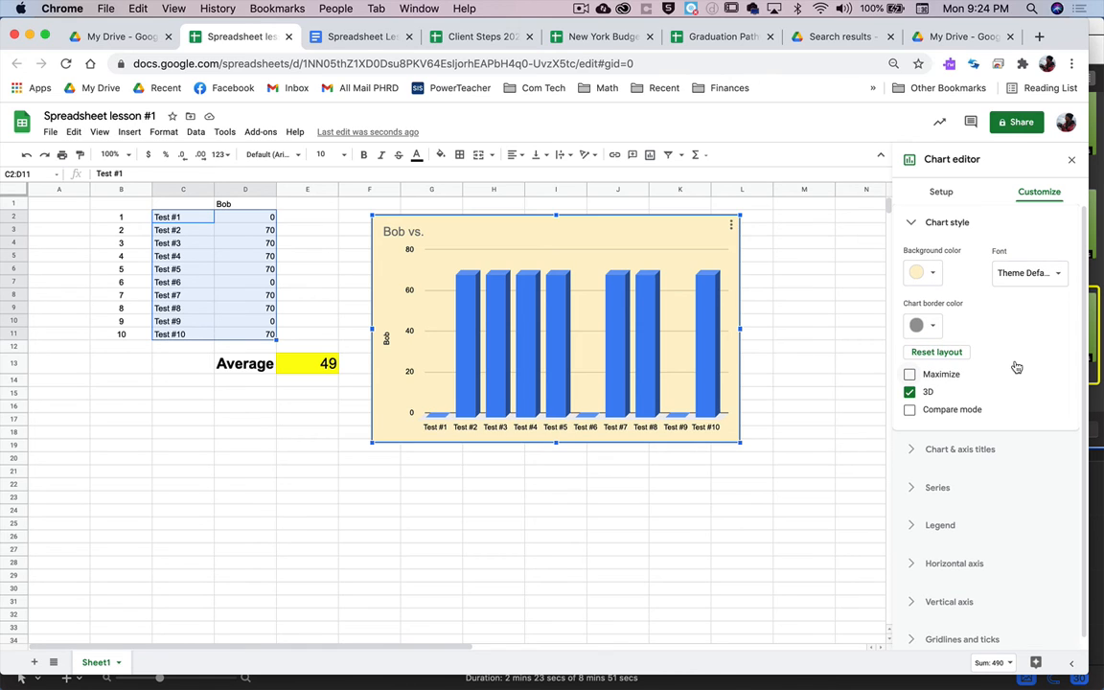
Step: Change the chart title text to the student's first name followed by "'s Marks"
click(912, 222)
click(933, 263)
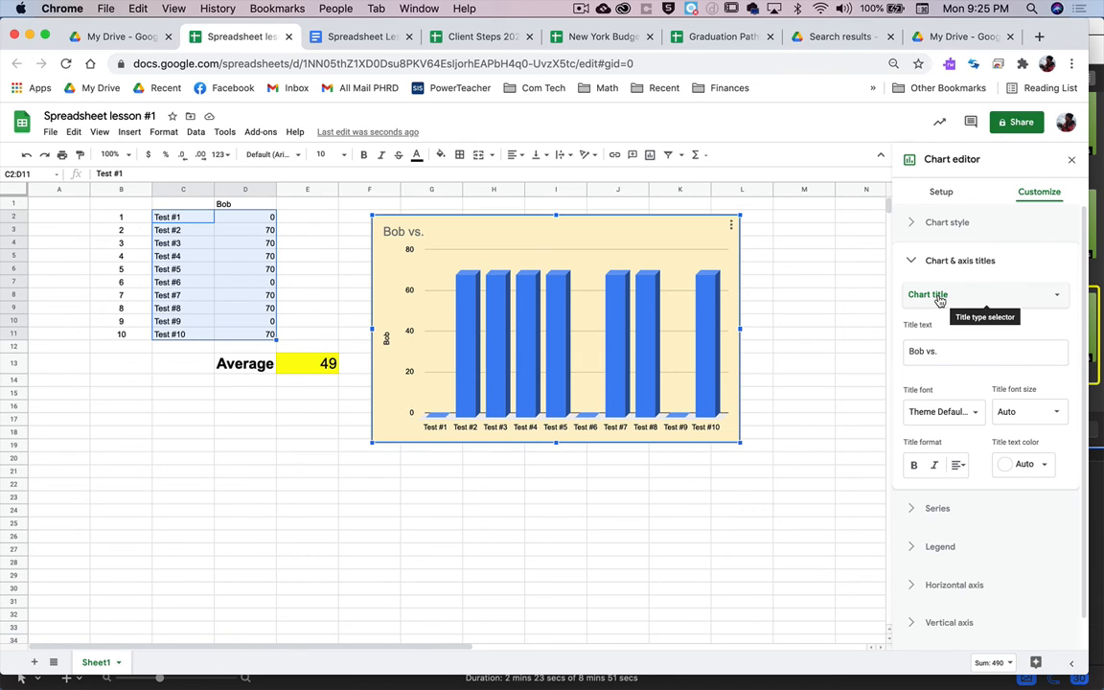
click(941, 352)
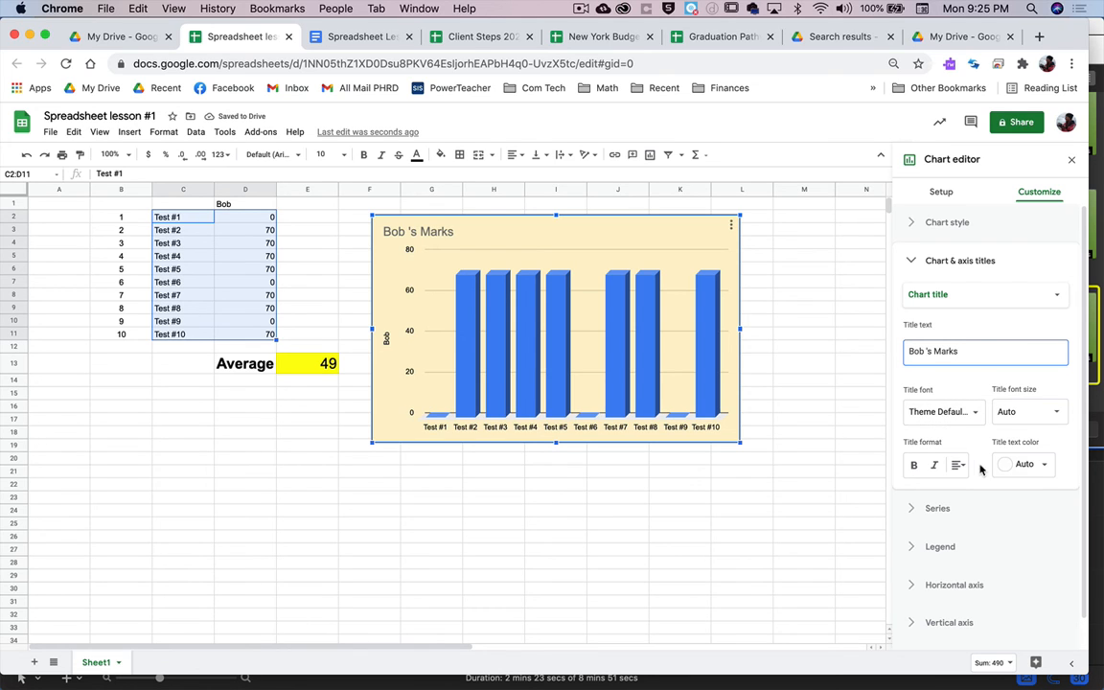
click(910, 262)
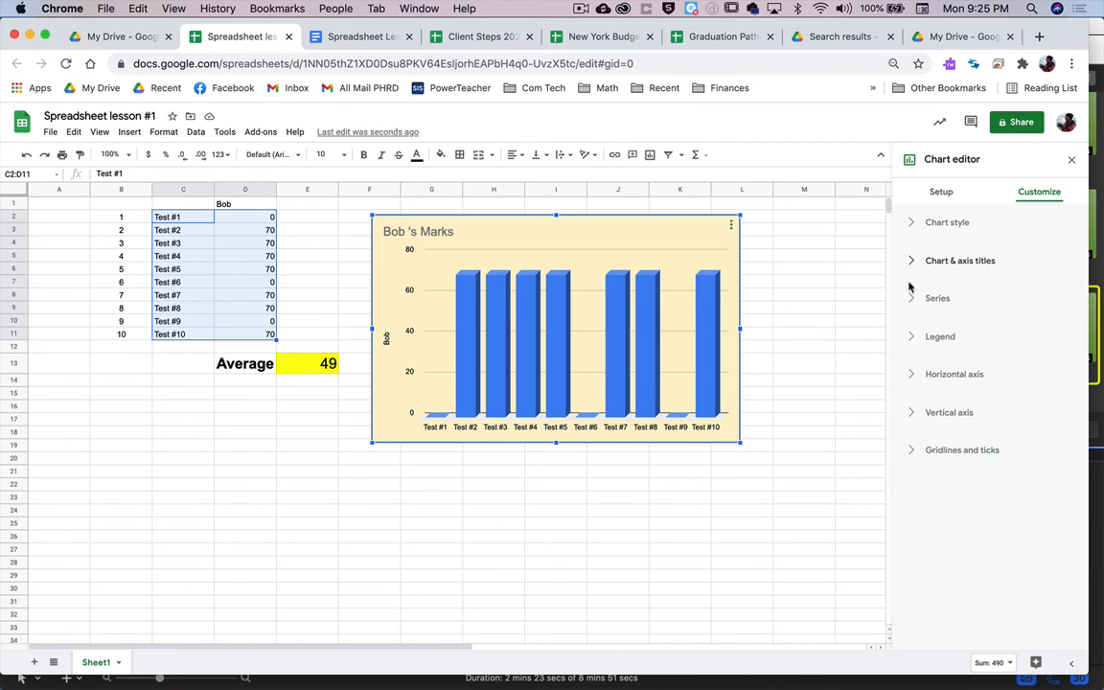
Step: Turn on data labels for the chart's data series
click(912, 300)
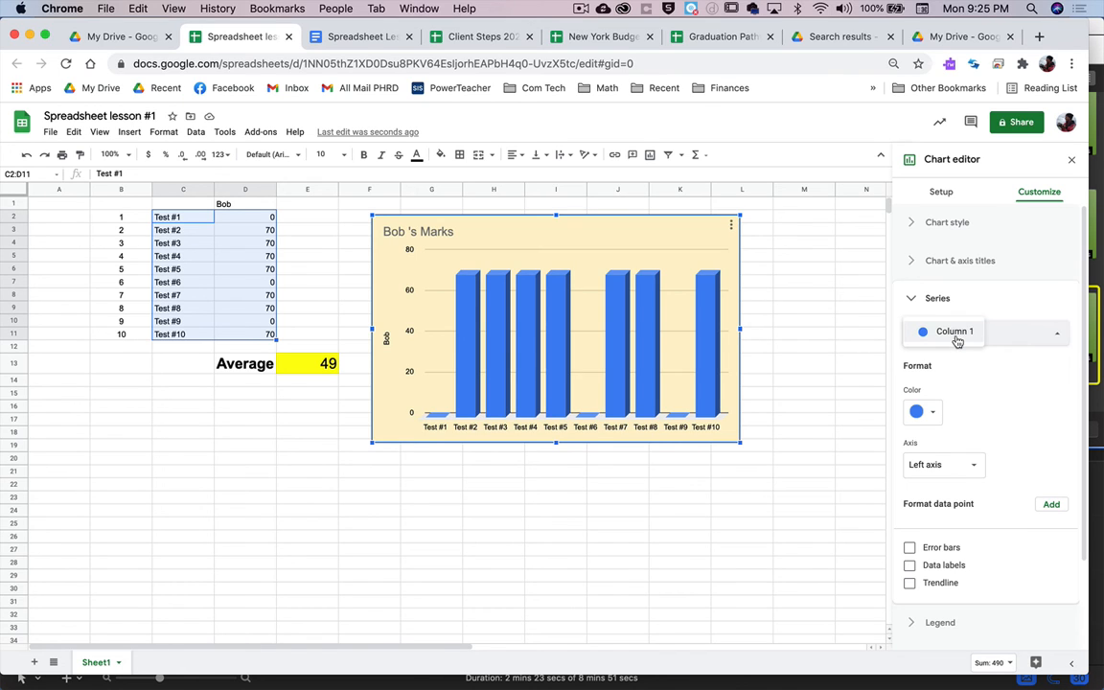
click(997, 308)
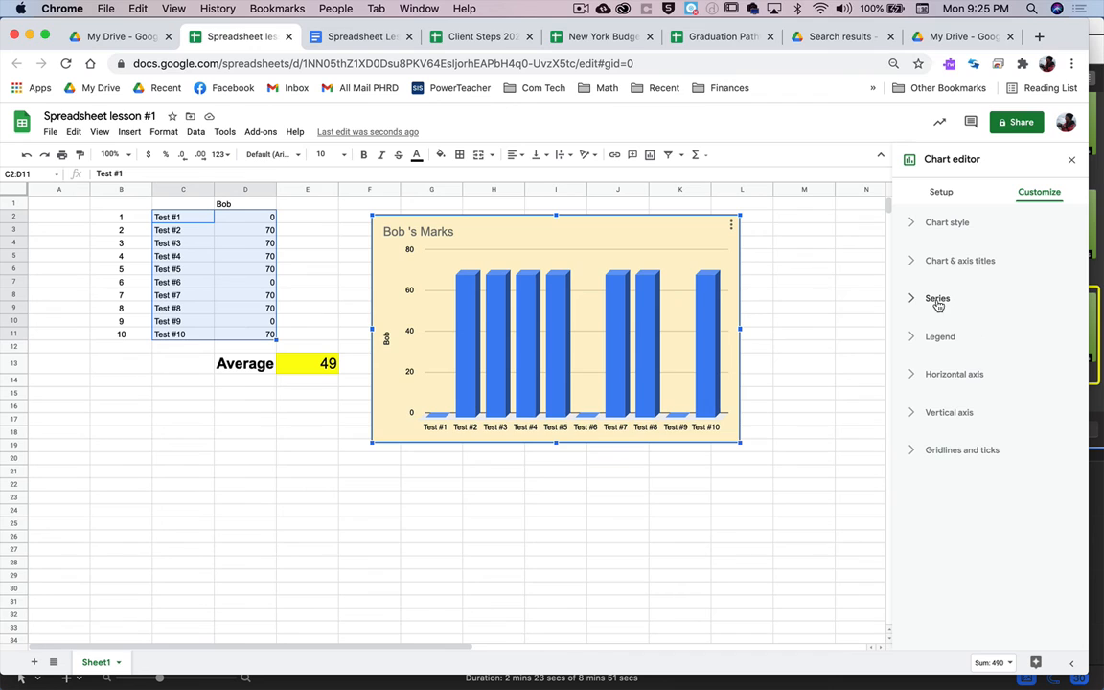
click(937, 299)
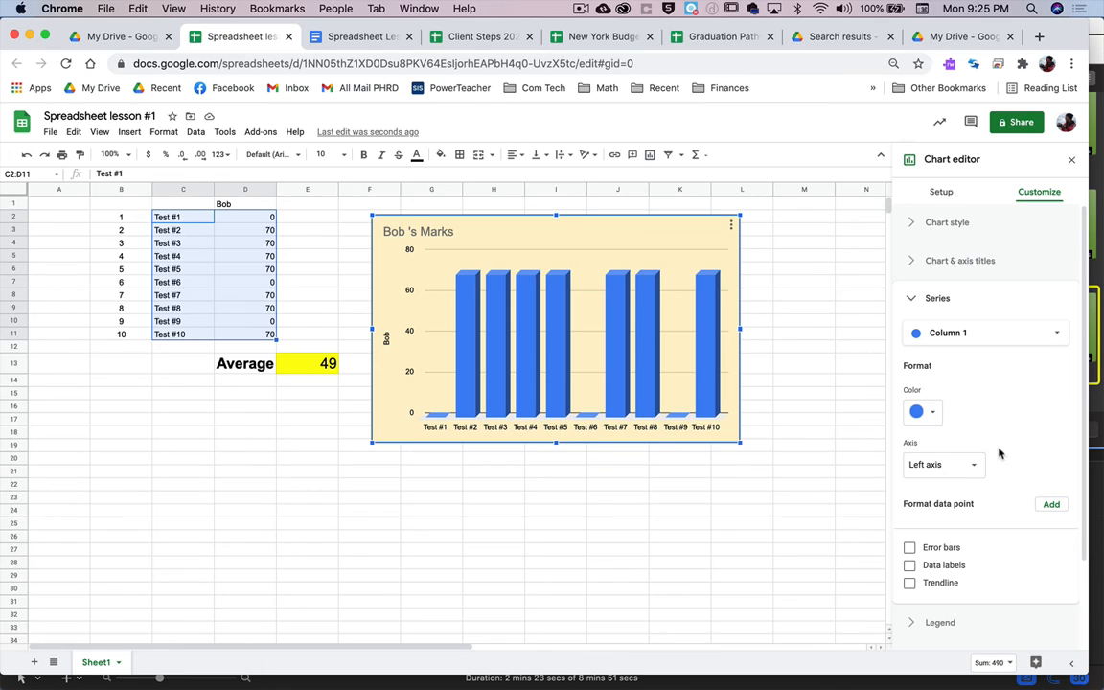
click(909, 566)
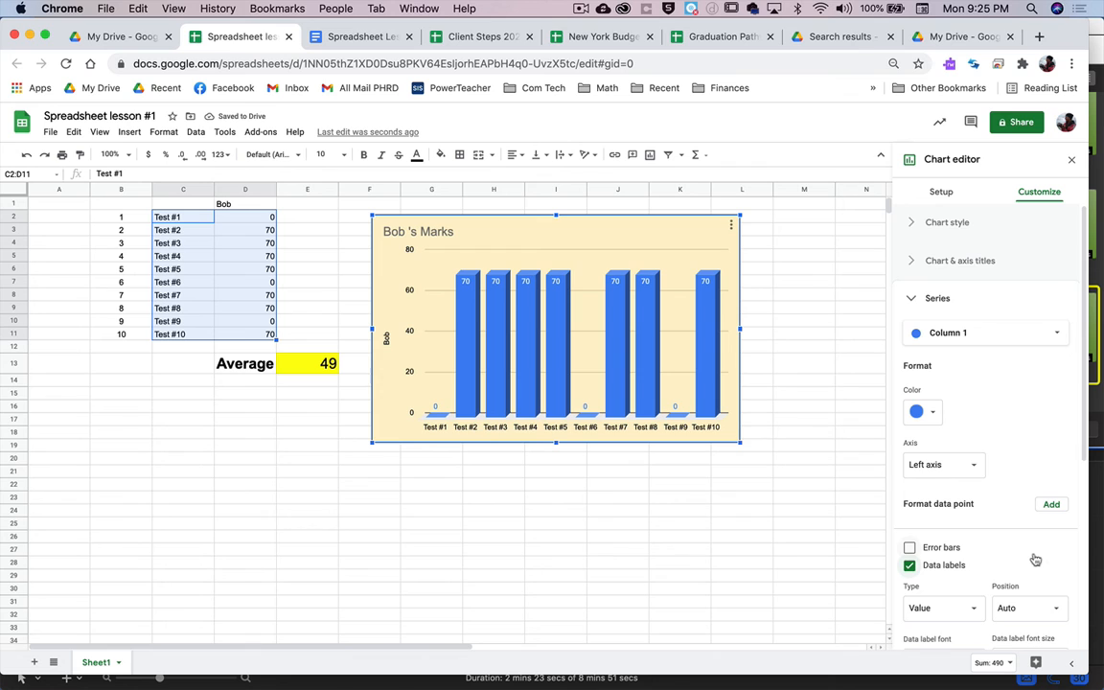
scroll(1036, 559, down, 1)
scroll(1036, 560, down, 5)
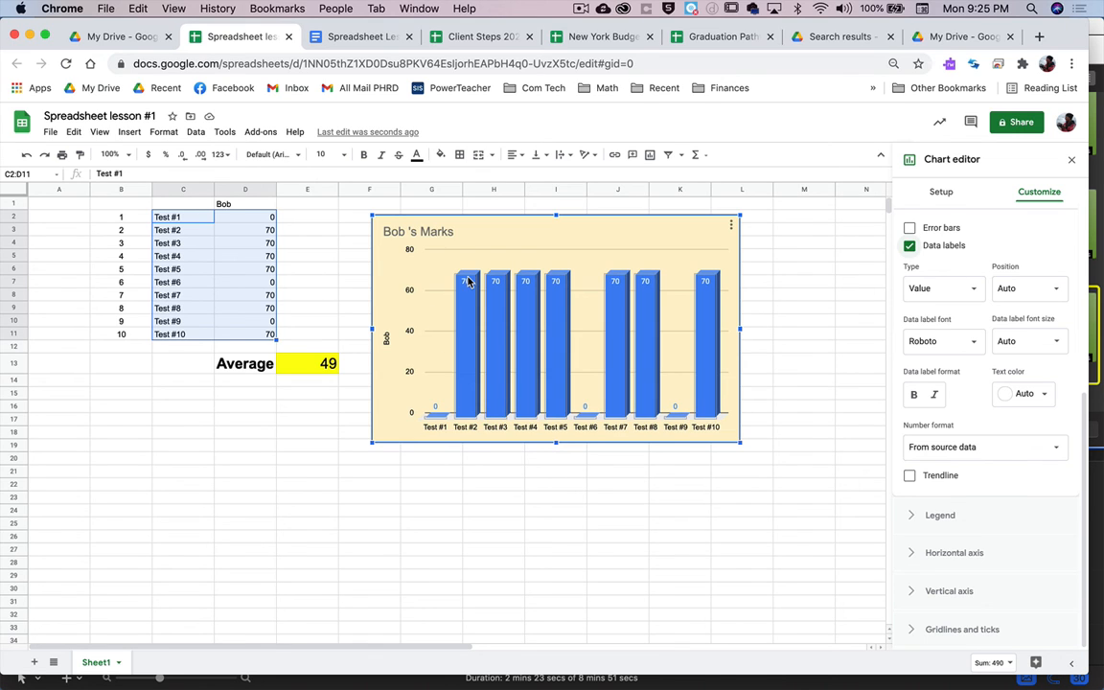
Step: Try the None and Percent number formats on the data labels, and set the format back to From source data
click(957, 450)
click(956, 460)
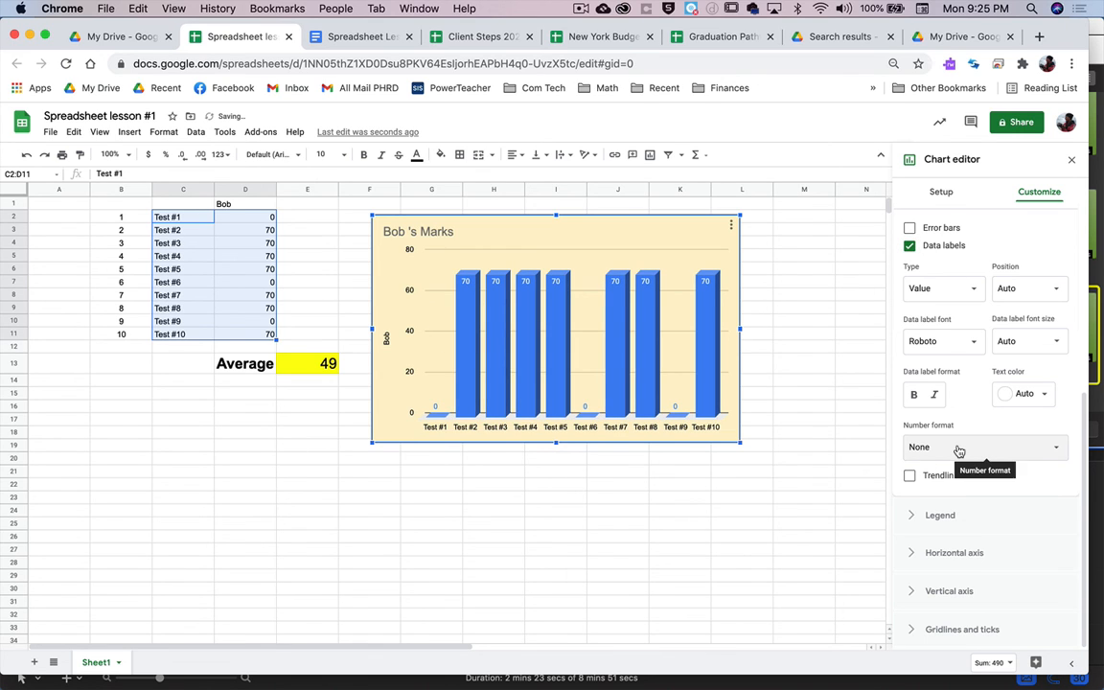
click(958, 450)
click(945, 468)
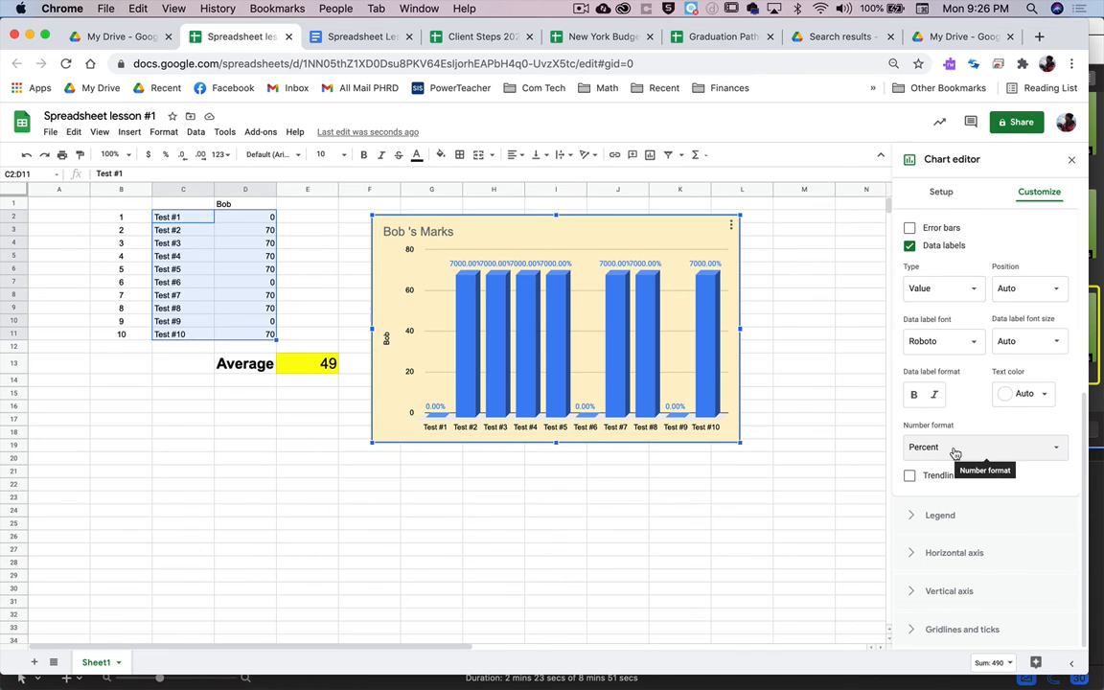
click(955, 450)
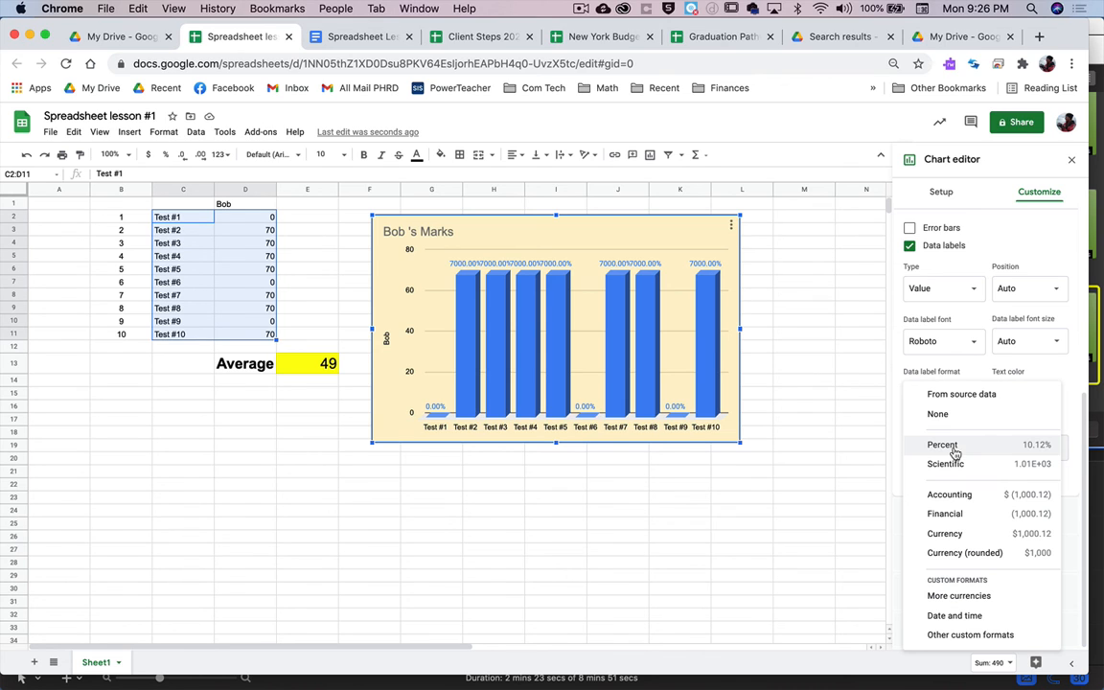
click(949, 395)
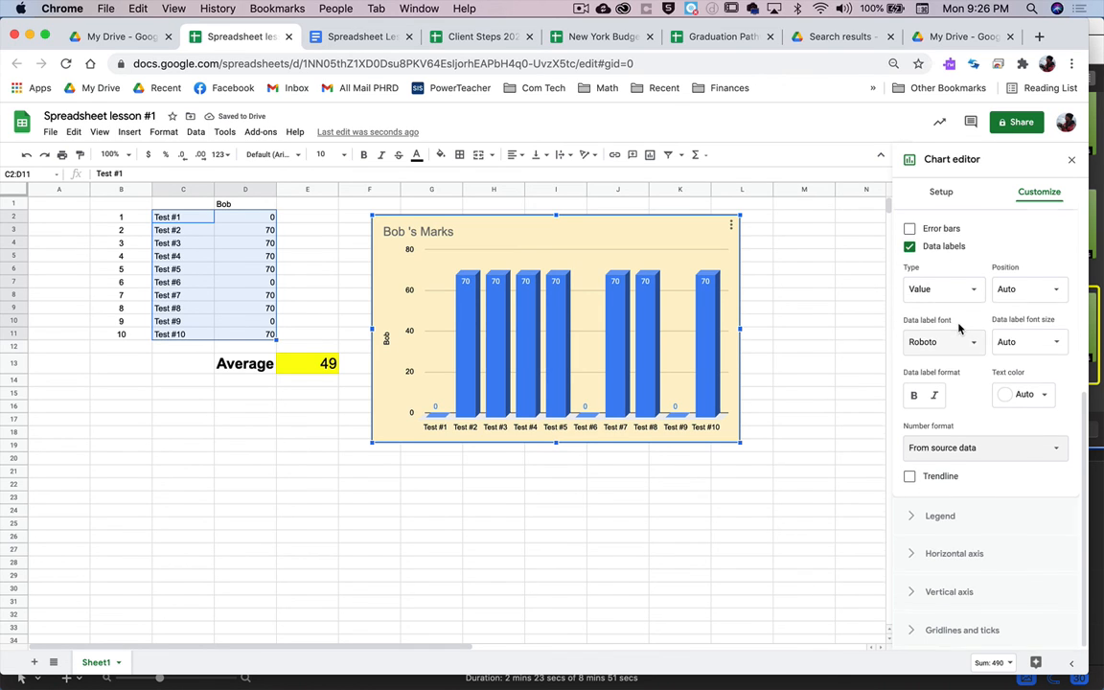
scroll(958, 329, up, 5)
click(926, 298)
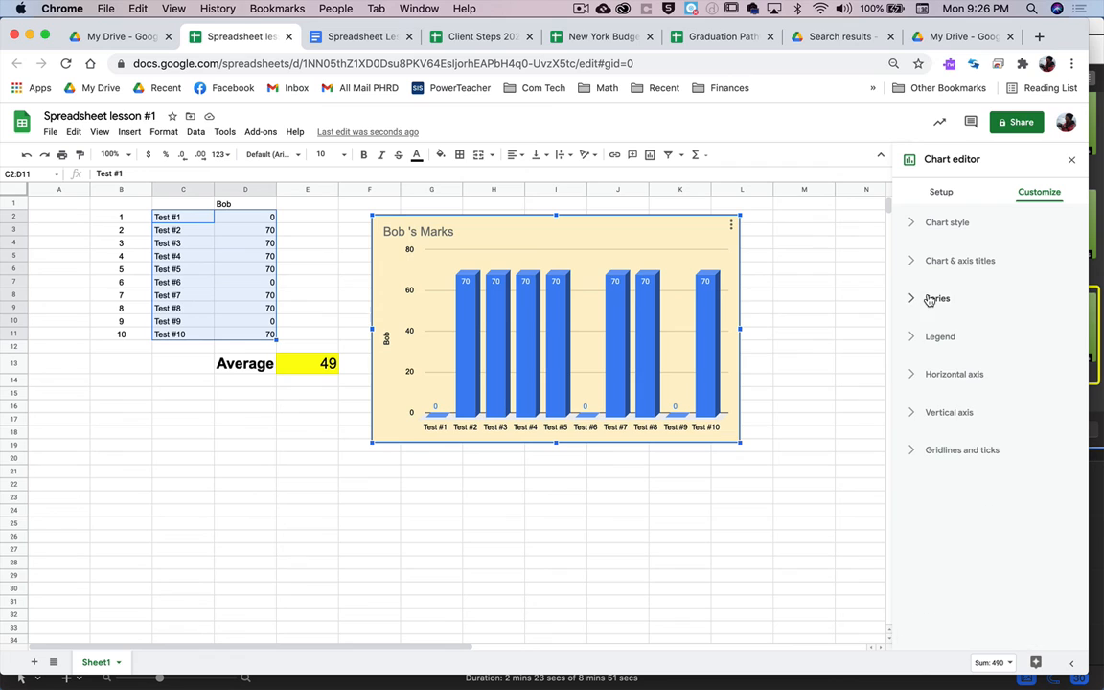
Step: Try the Top position for the chart legend, and set the legend position to None
click(930, 337)
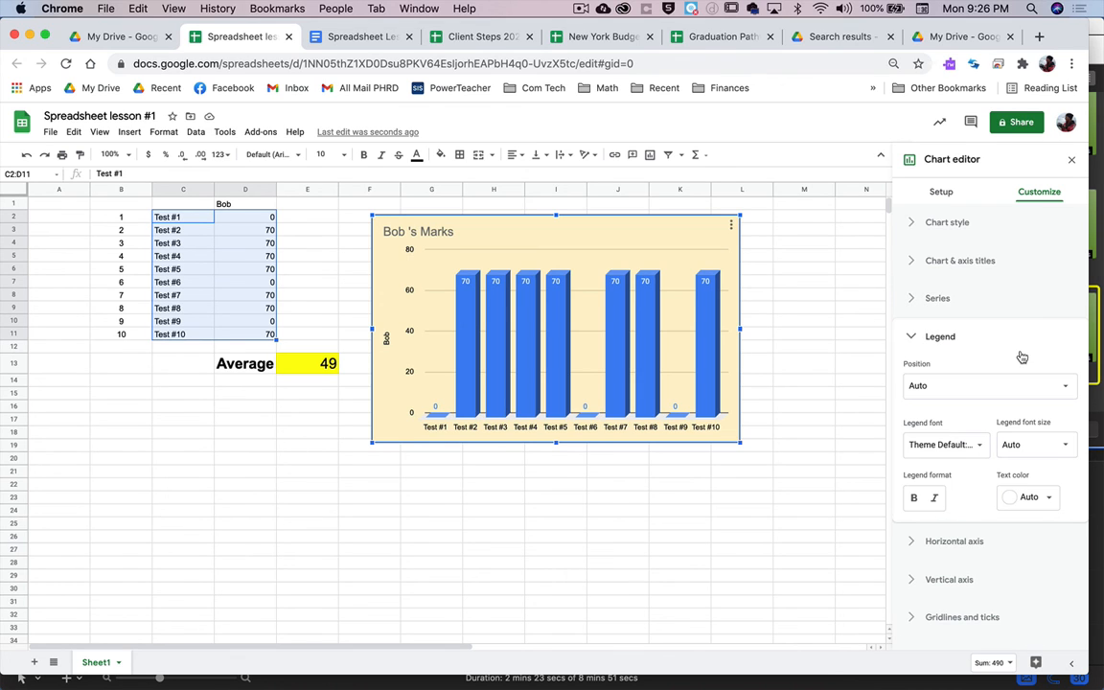
click(950, 387)
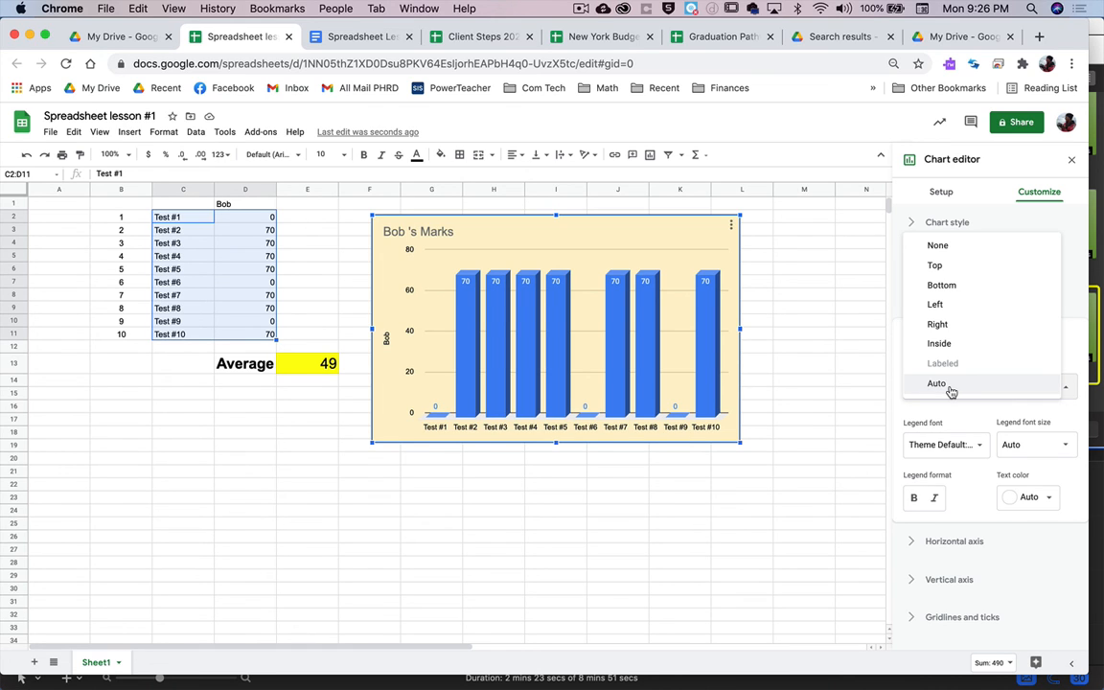
click(960, 272)
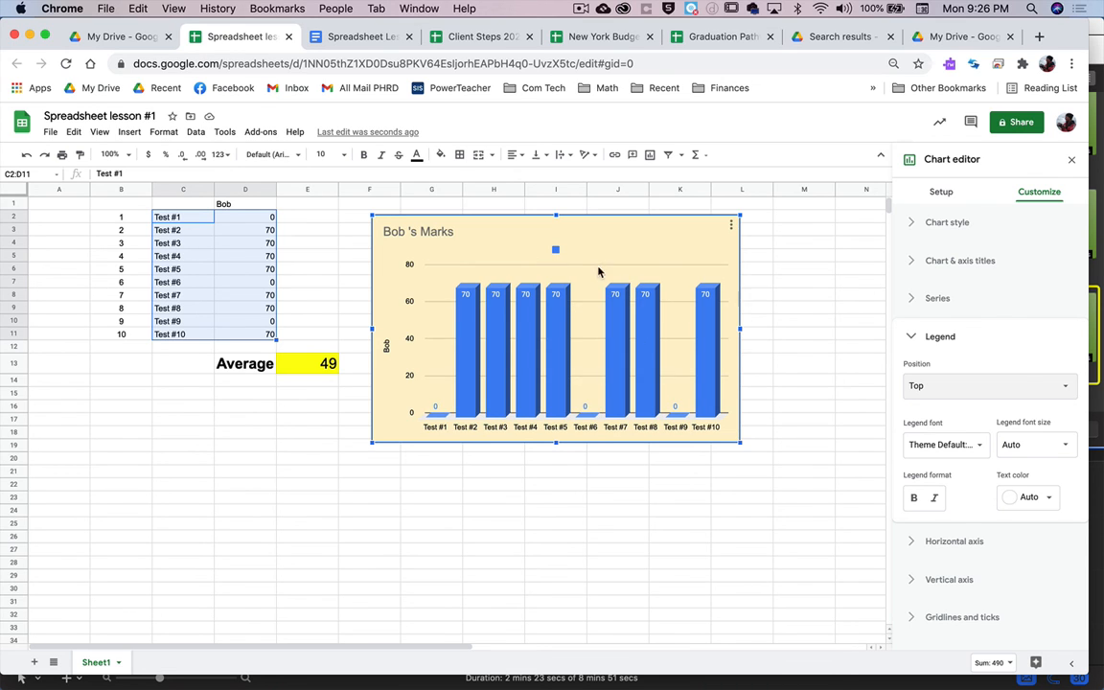
click(936, 386)
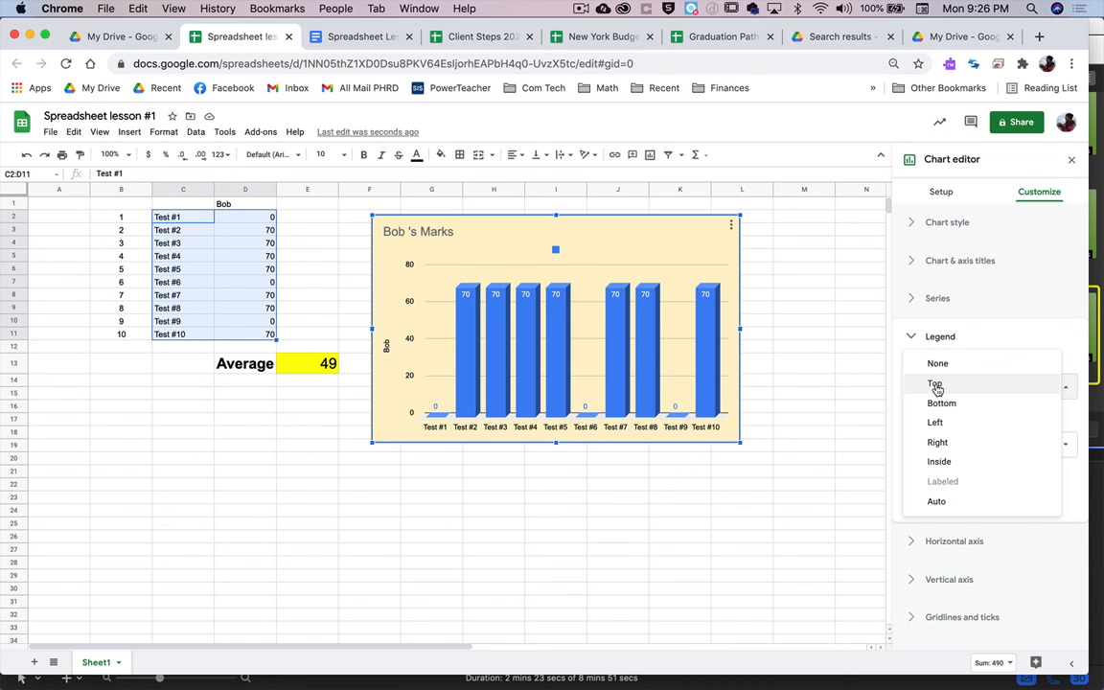
click(936, 364)
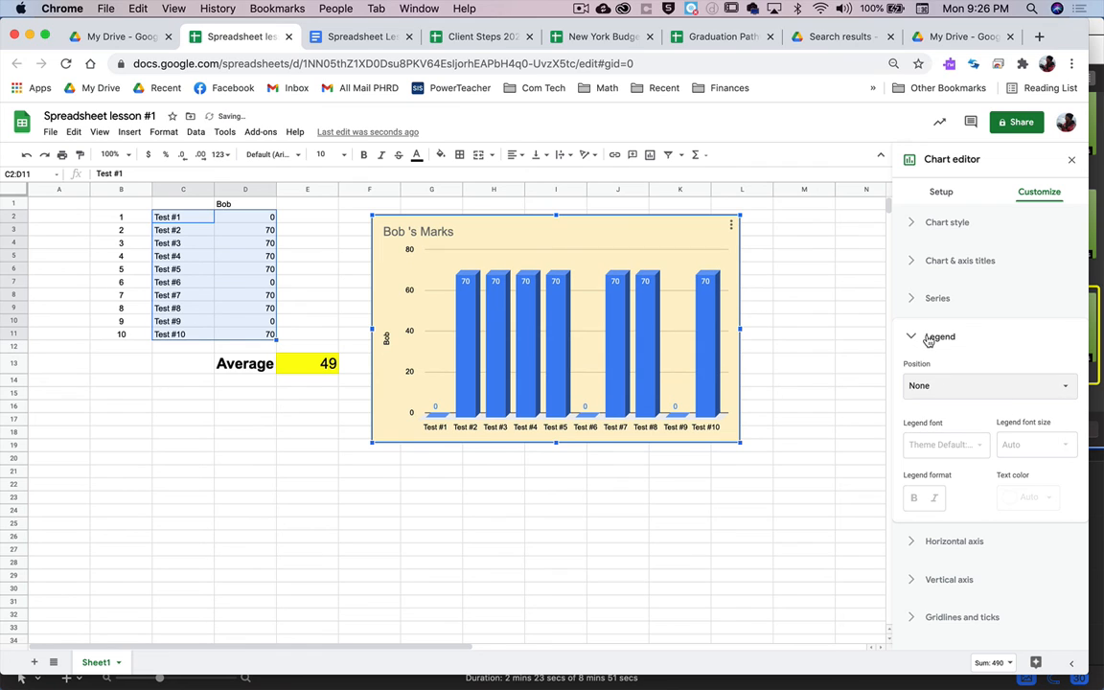
click(927, 338)
Step: Slant the chart's horizontal axis labels by 30°
click(927, 378)
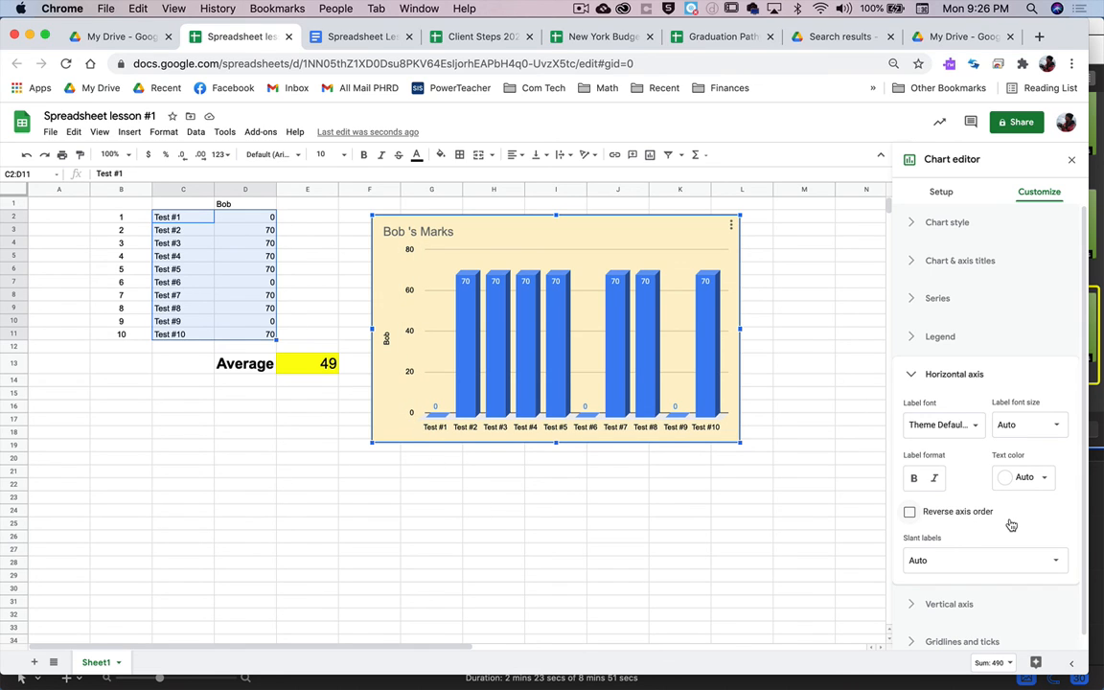
scroll(1011, 525, down, 1)
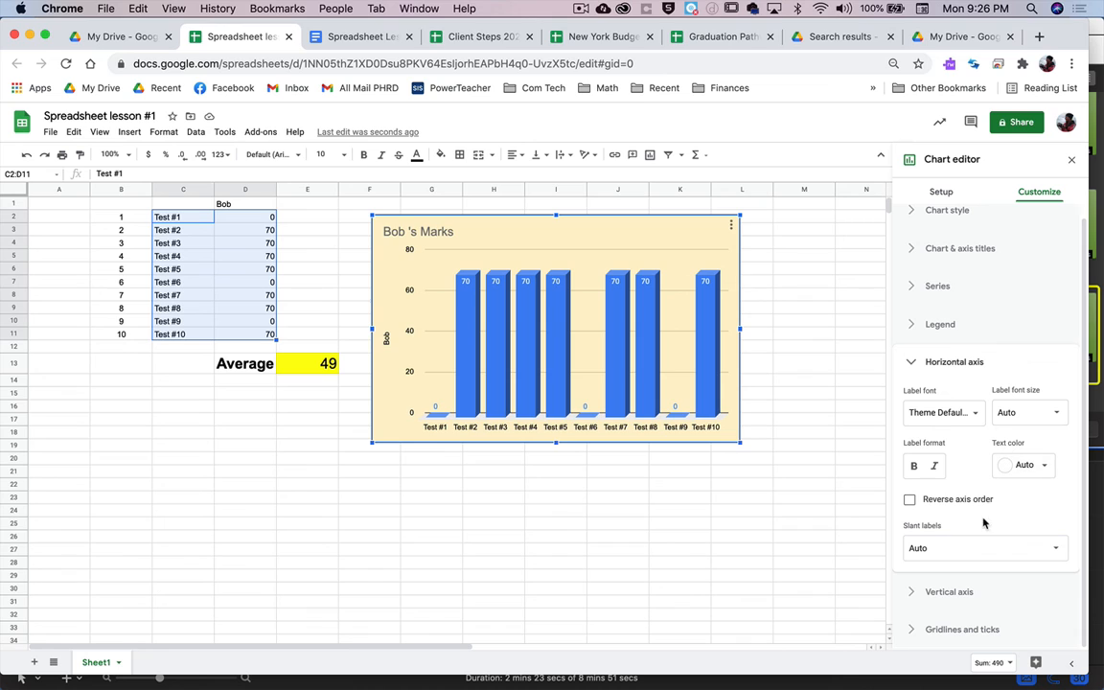
click(948, 547)
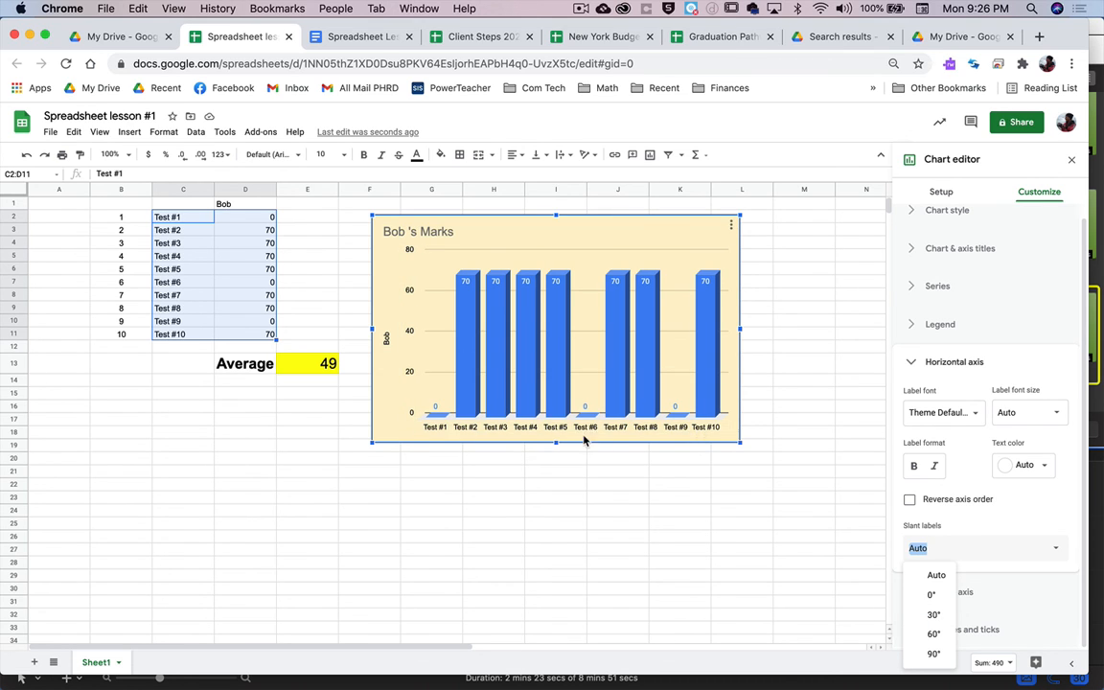
click(934, 614)
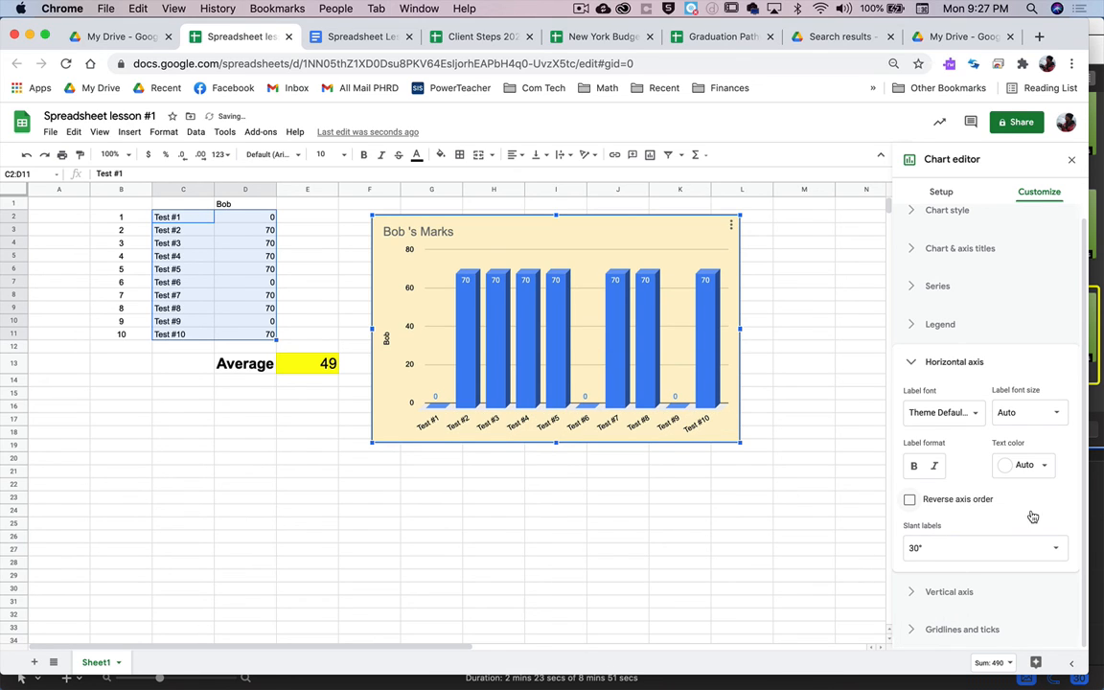
click(913, 362)
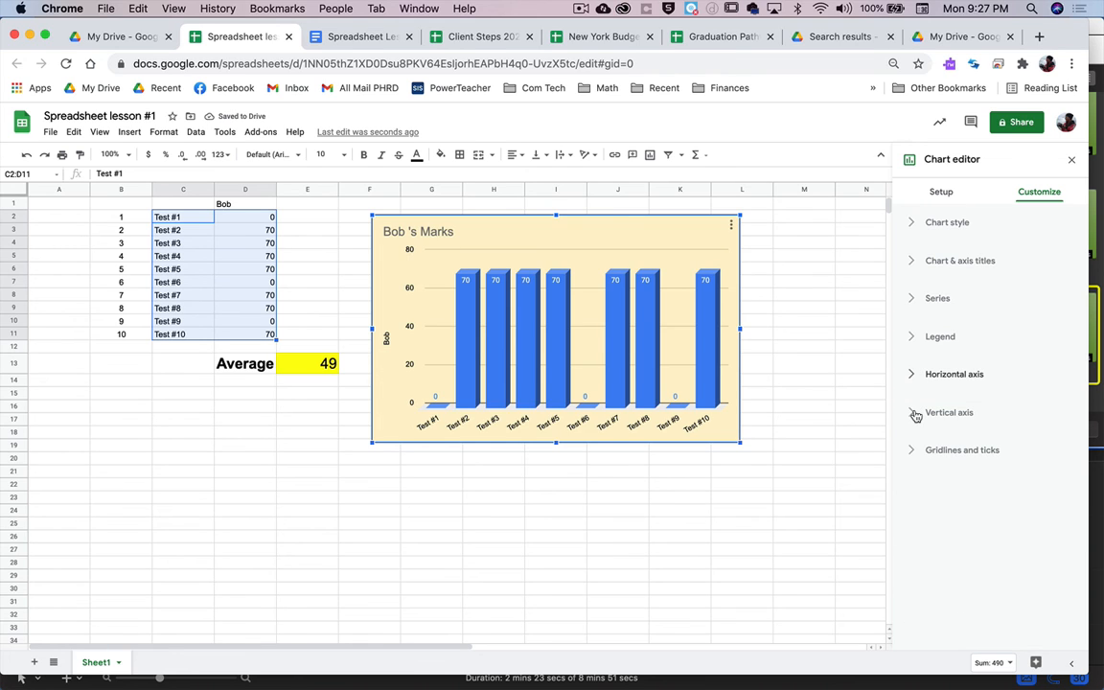
Step: Show the axis line on the chart's vertical axis and review its remaining options
click(914, 412)
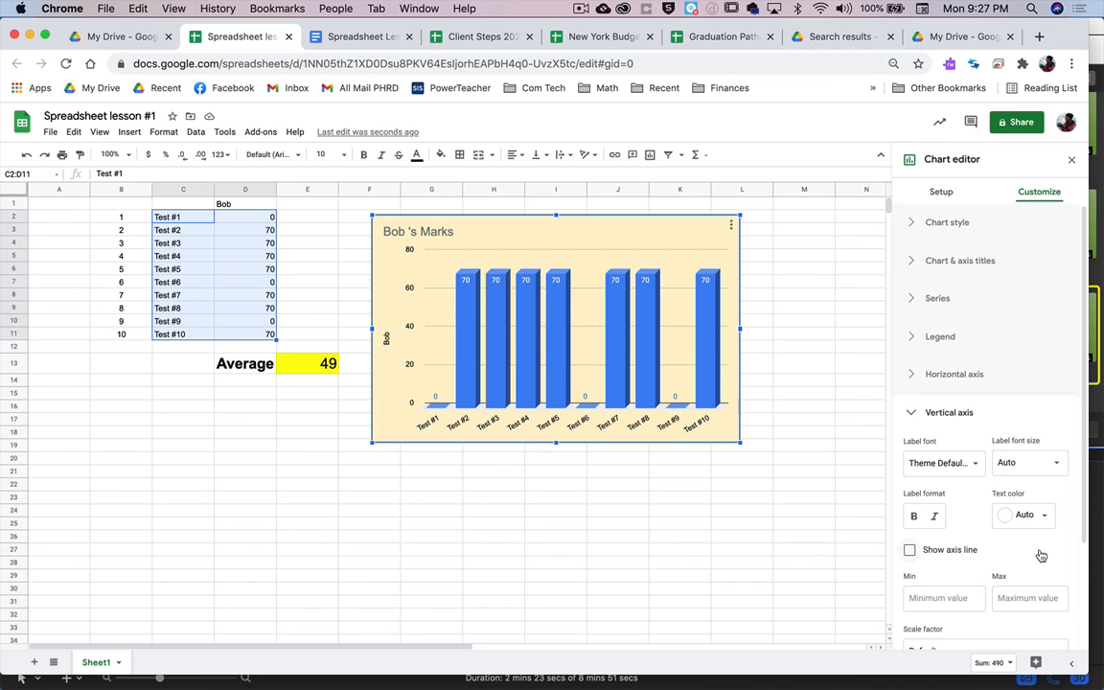
click(910, 549)
scroll(1037, 557, down, 3)
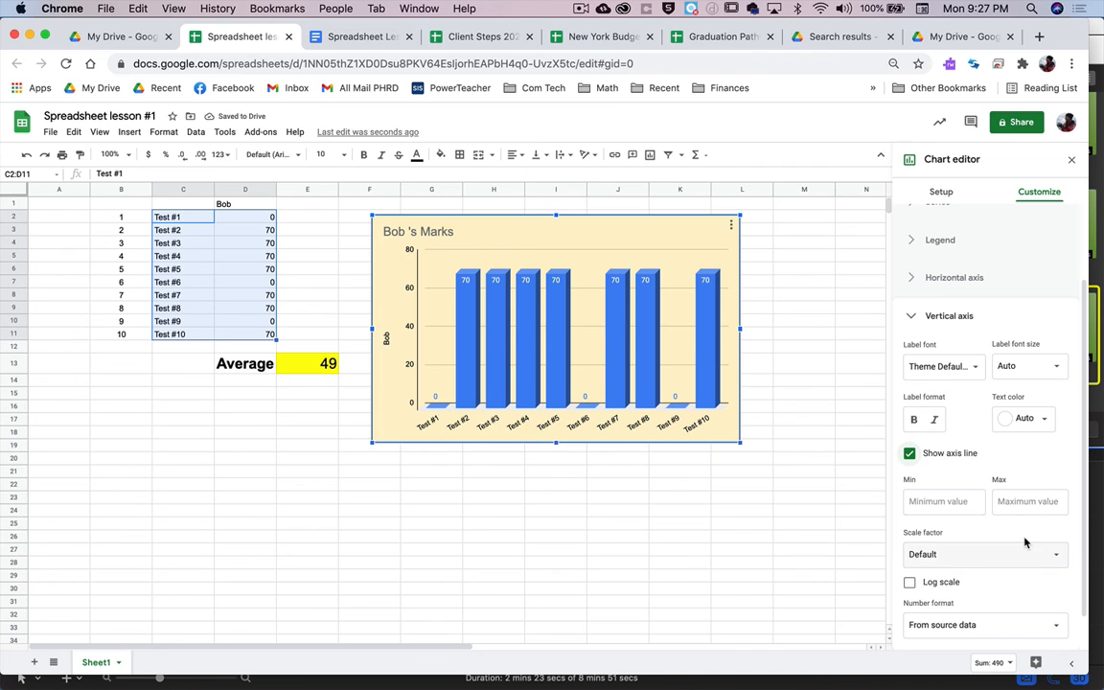
scroll(1025, 543, down, 1)
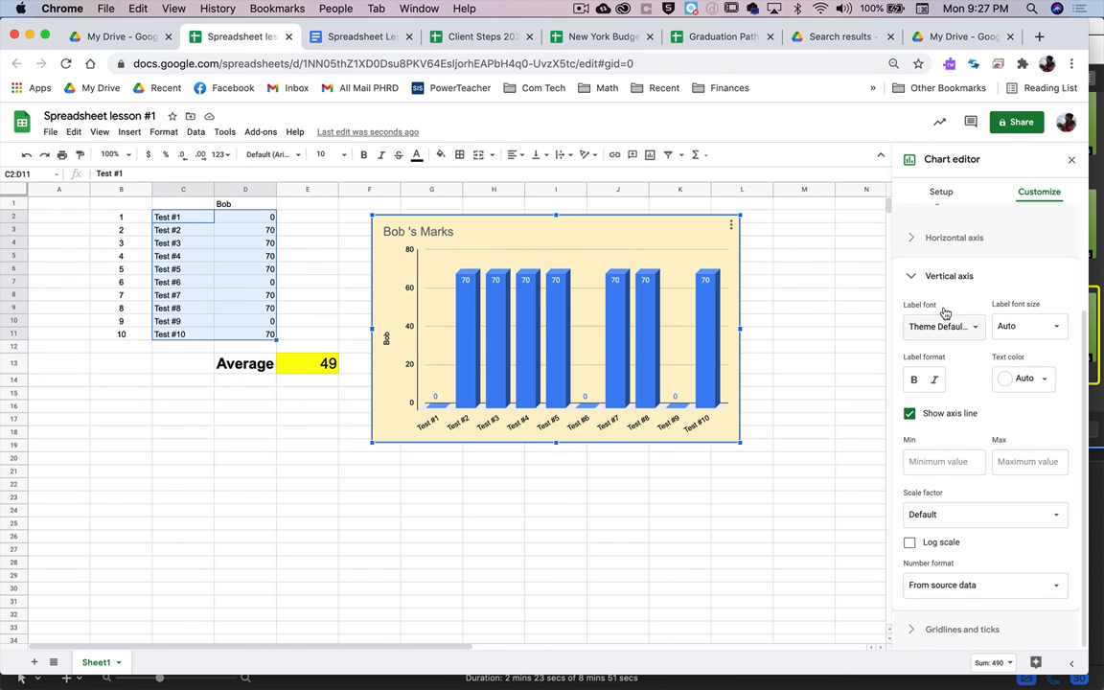
click(912, 278)
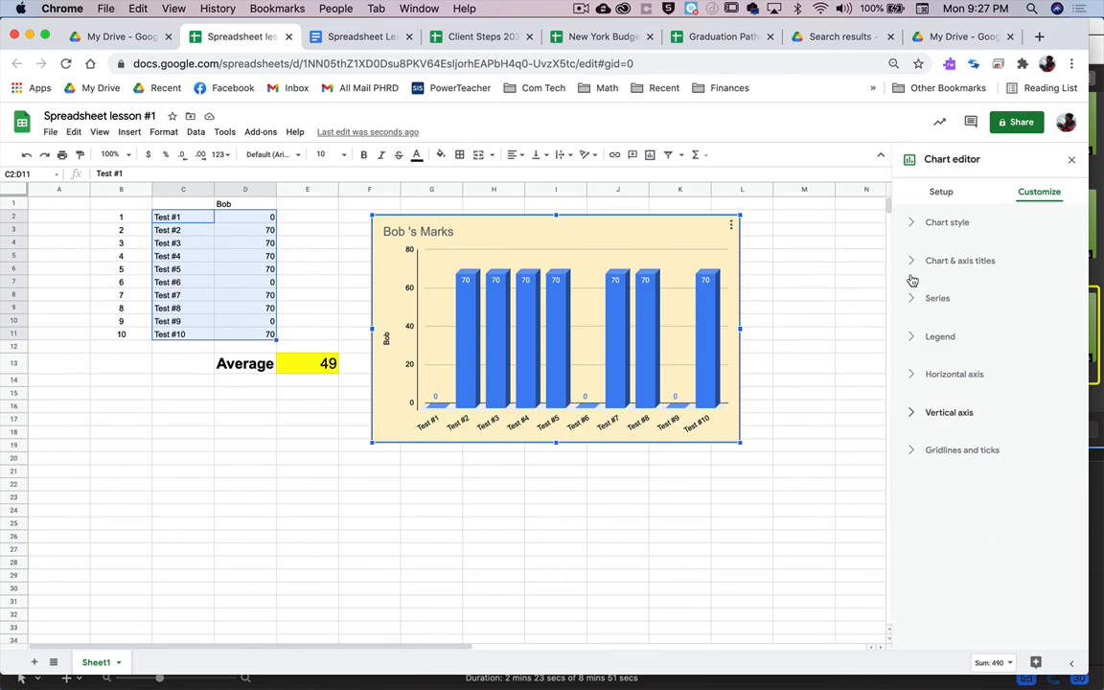
Step: Turn on major ticks for the chart's vertical axis and leave the chart editor
click(912, 452)
scroll(992, 453, down, 3)
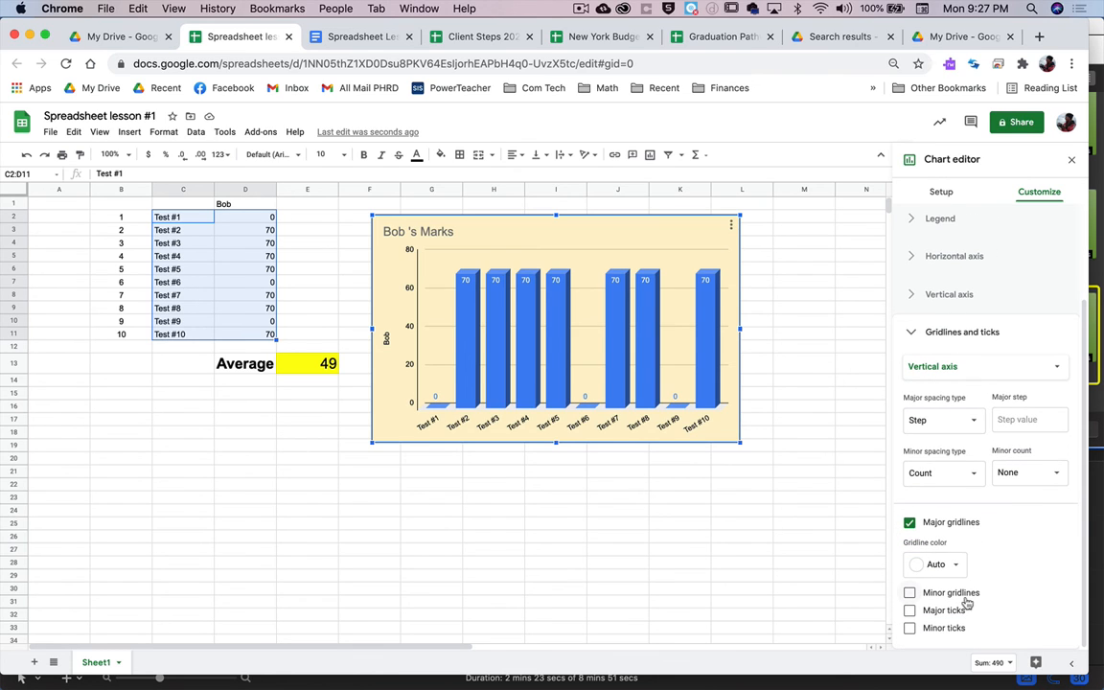
click(909, 611)
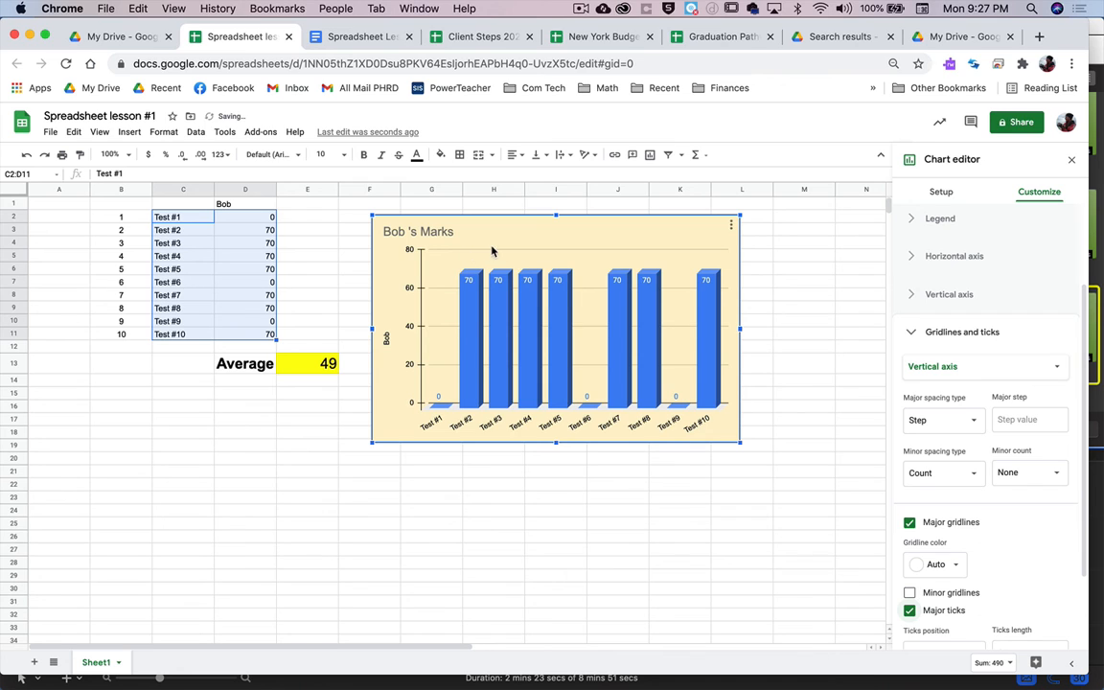
scroll(1031, 561, up, 1)
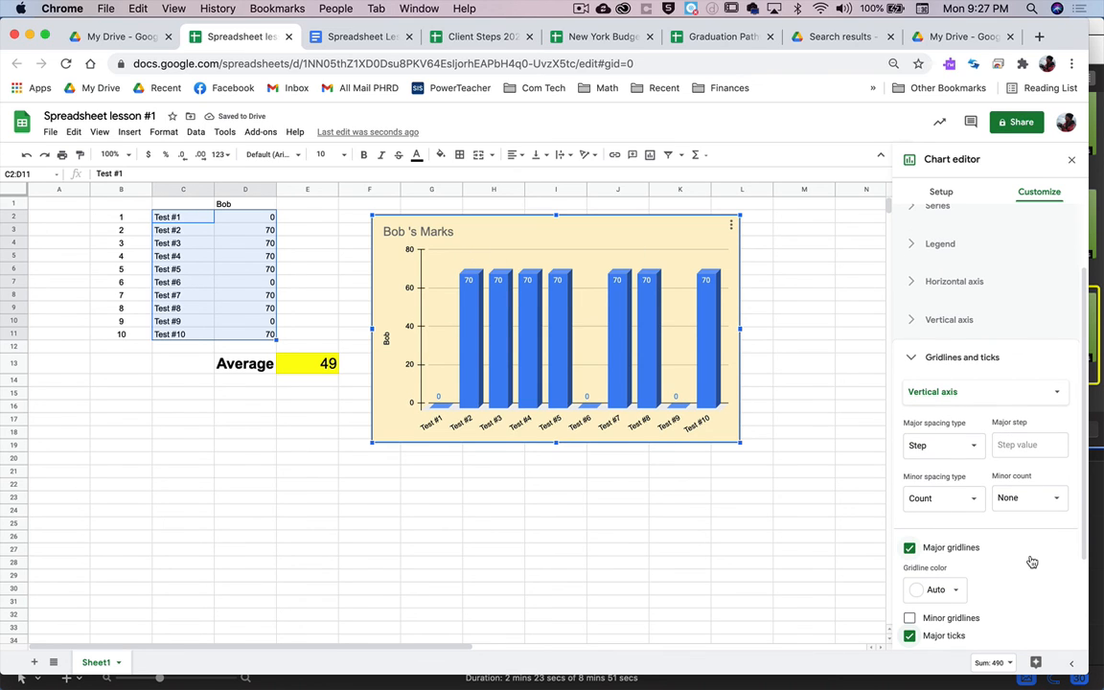
click(911, 357)
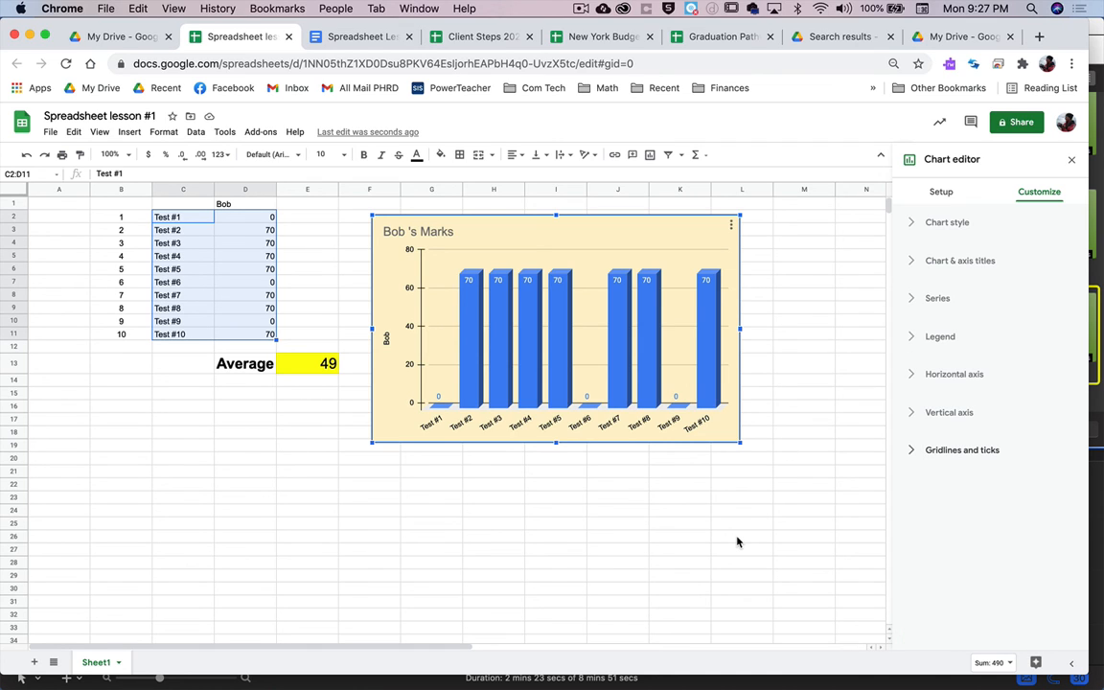
click(443, 515)
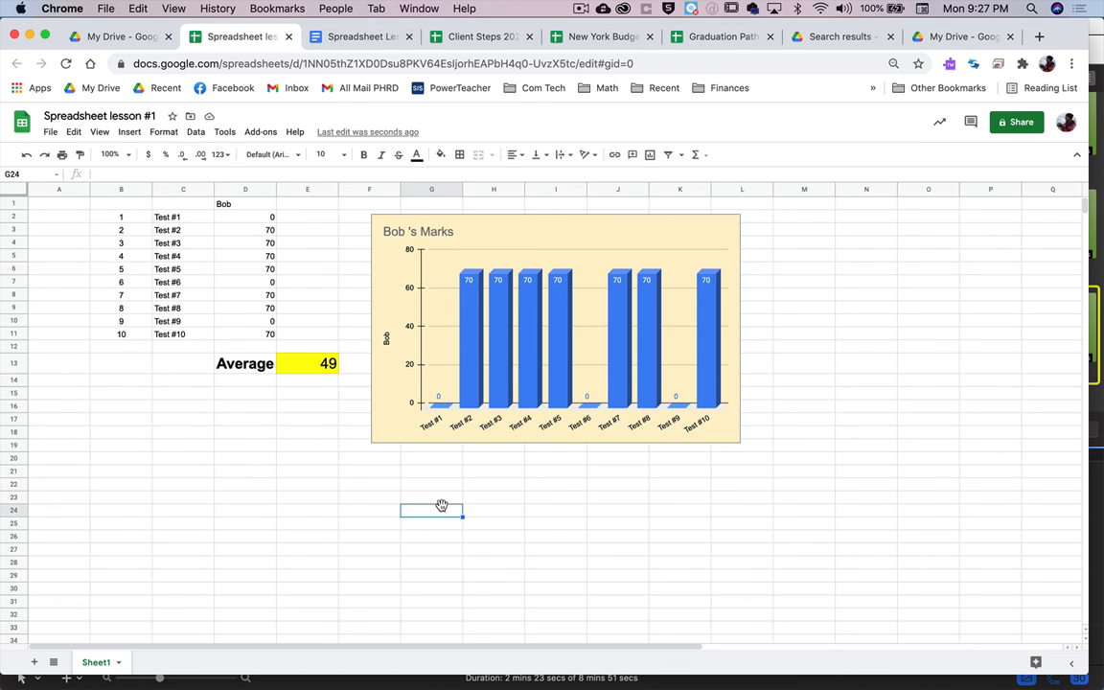
click(438, 476)
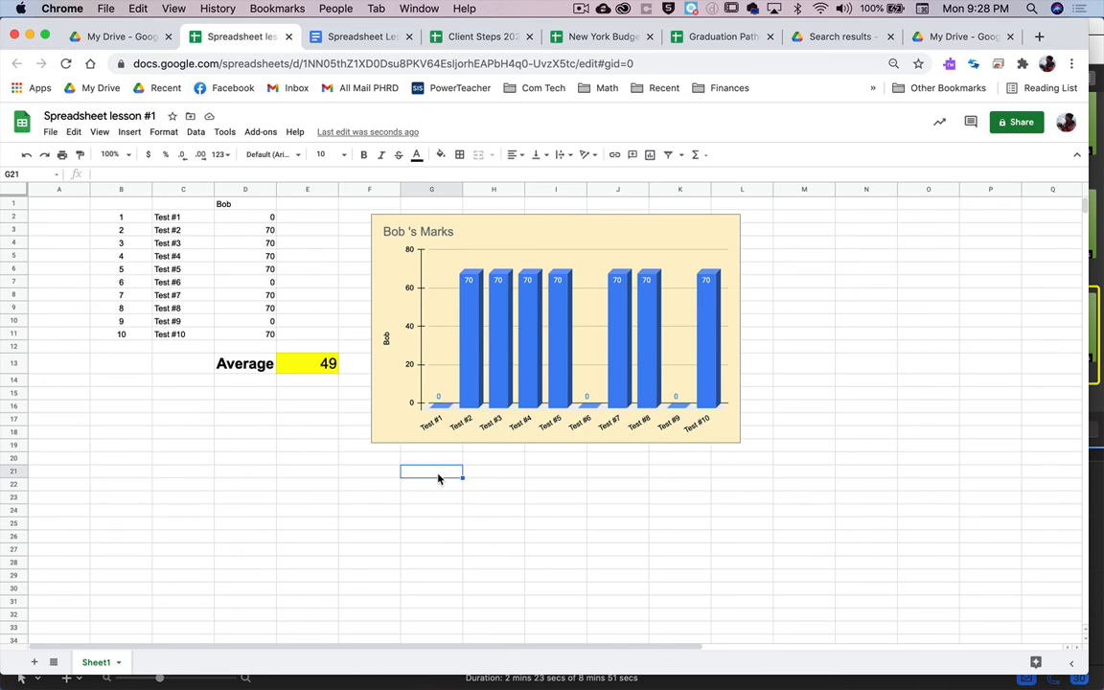
click(374, 477)
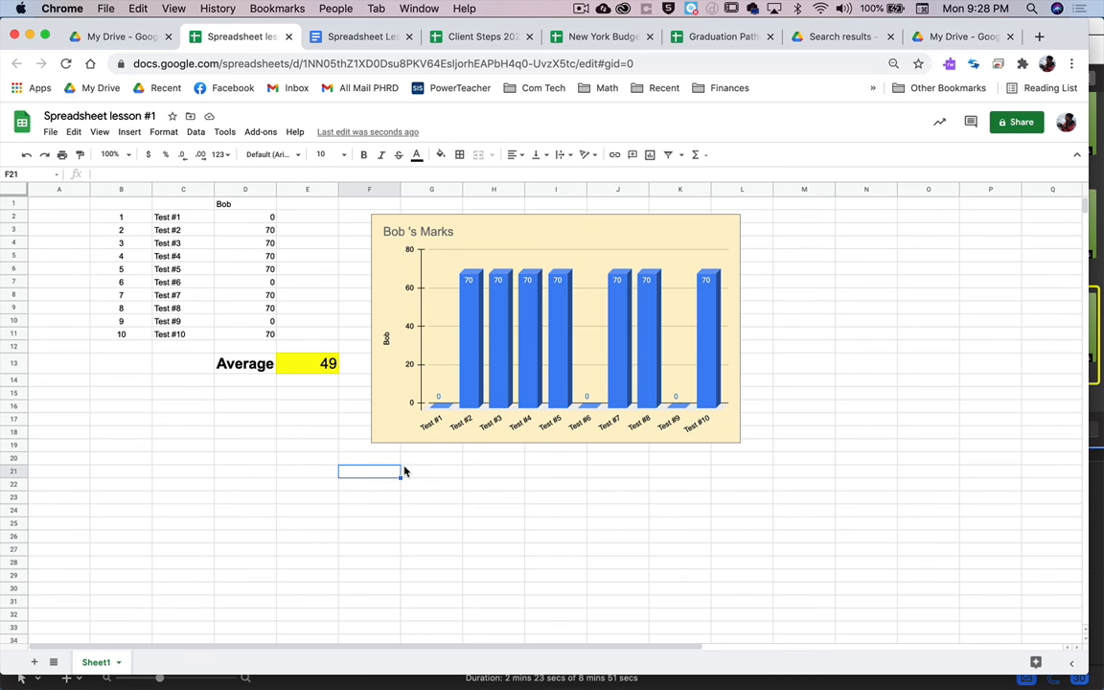